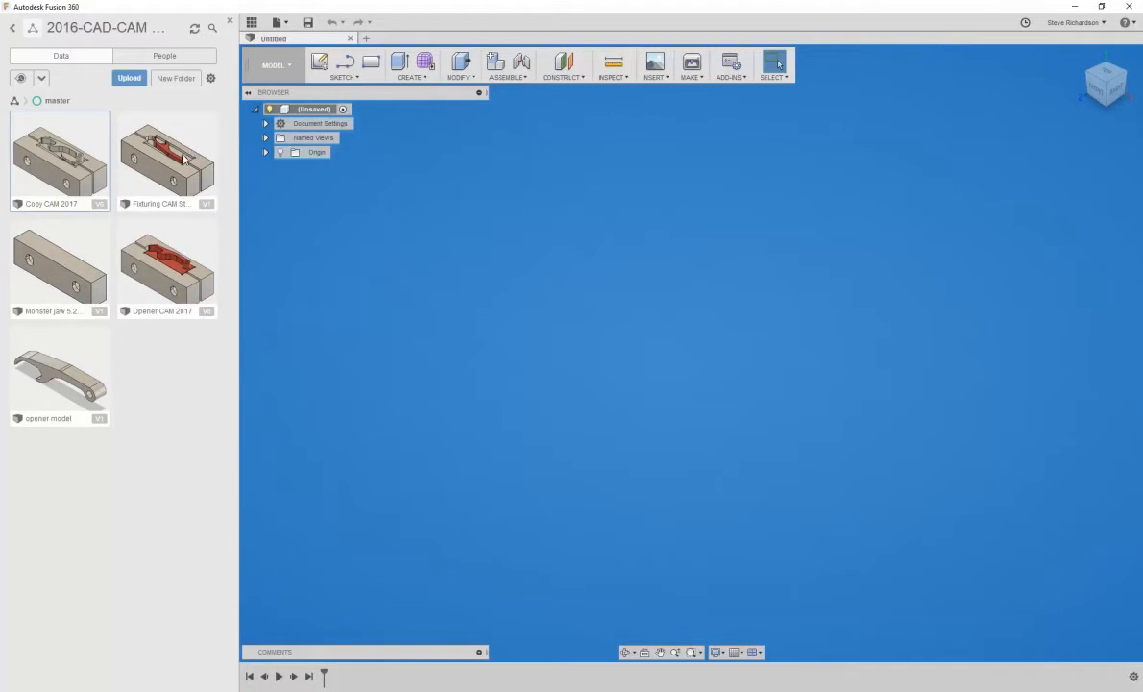
Open the opener model design and examine the bottle opener's shape from several angles
double_click(75, 365)
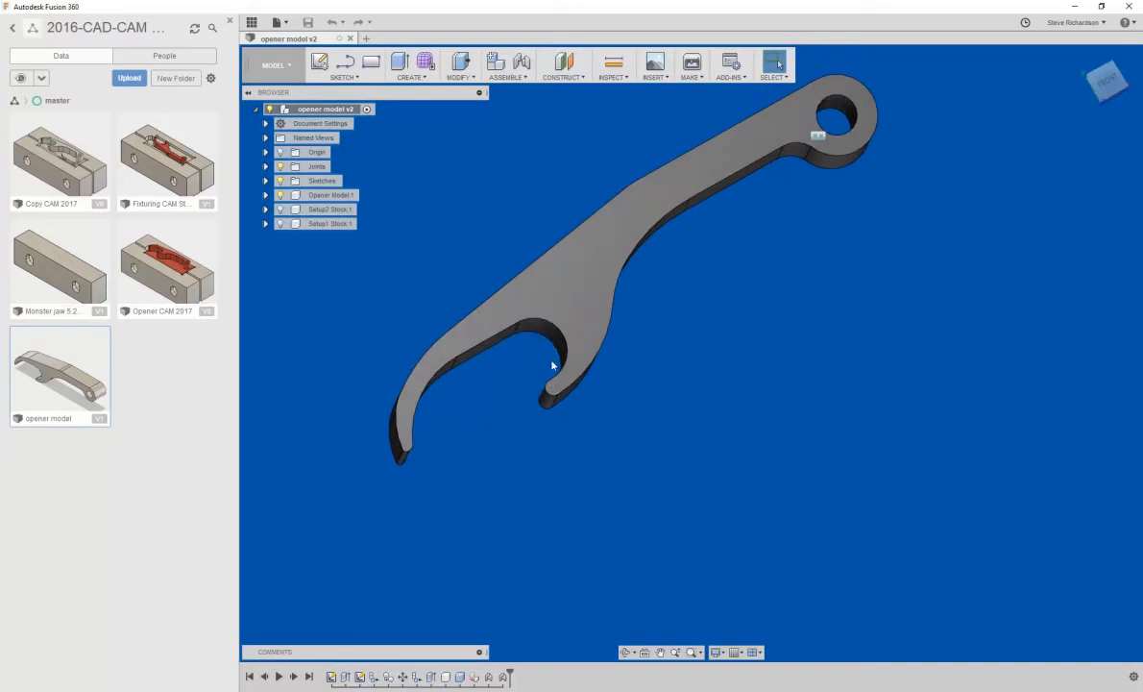
middle_click_drag(660, 347, 659, 296, "shift")
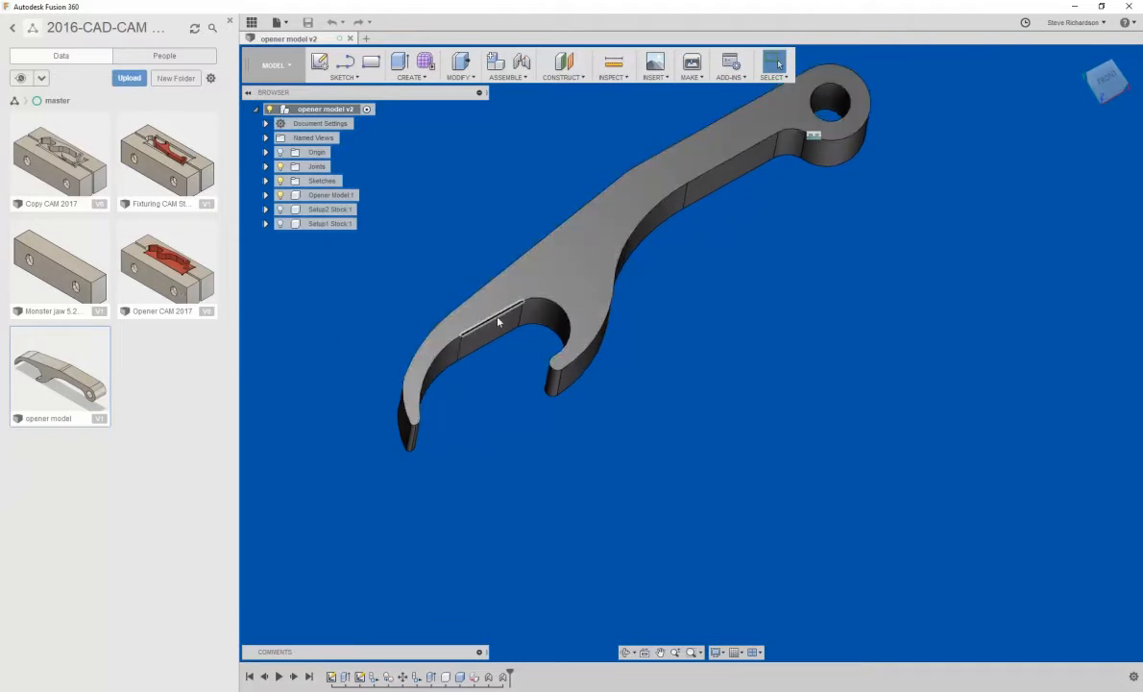
middle_click_drag(550, 346, 591, 318, "shift")
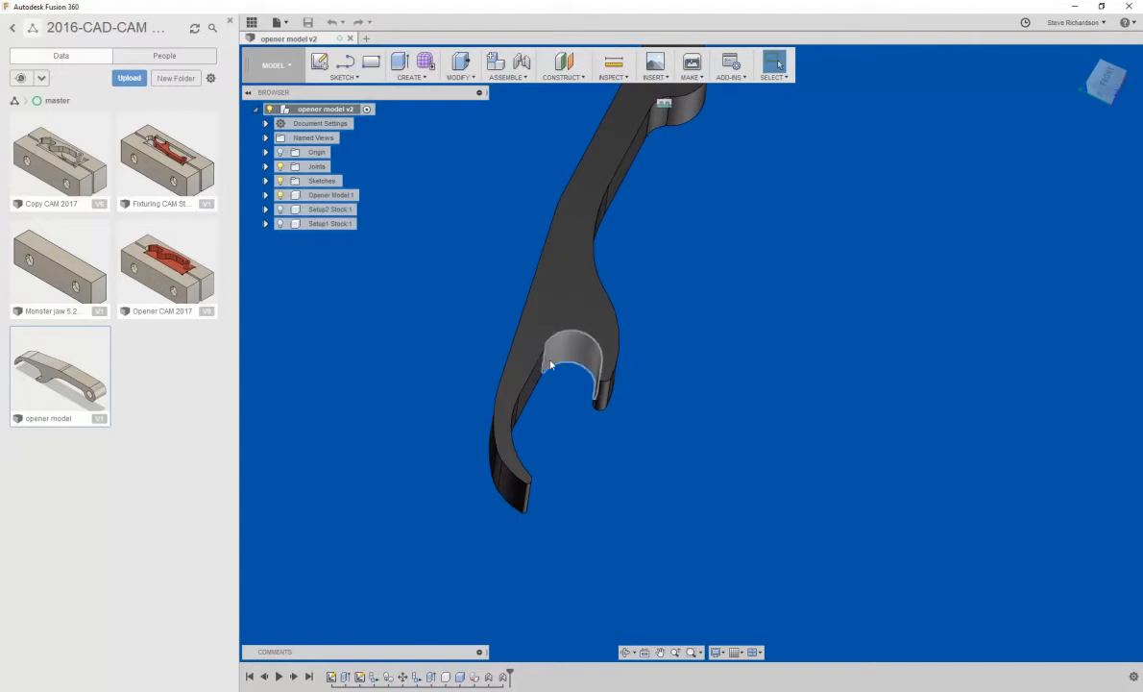
middle_click_drag(573, 379, 504, 241, "shift")
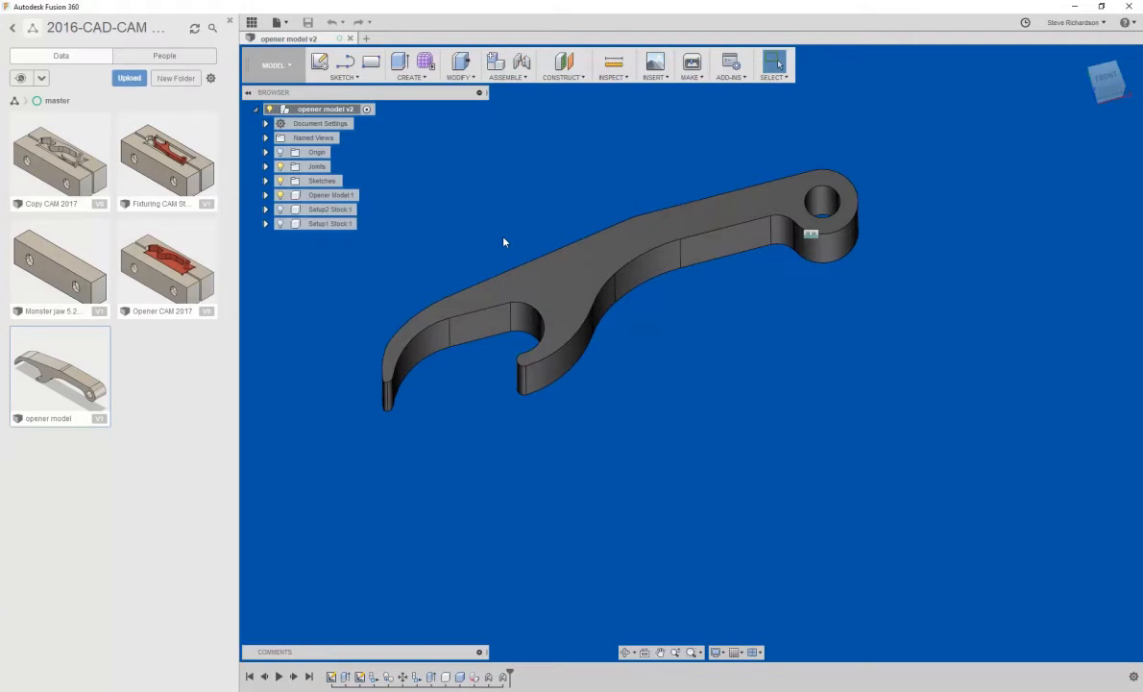
middle_click_drag(503, 241, 537, 212, "shift")
scroll(525, 239, "down", 1)
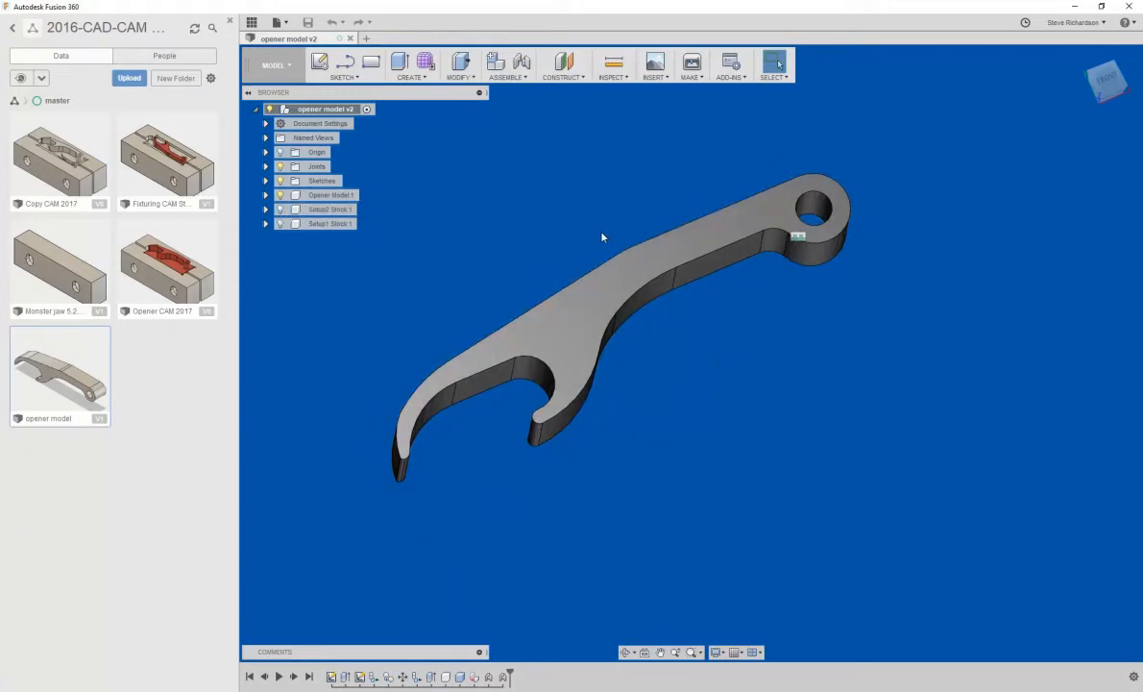
Examine the opener inside its Setup1 stock, then hide that stock and inspect the part with the Setup2 stock shown
left_click(266, 209)
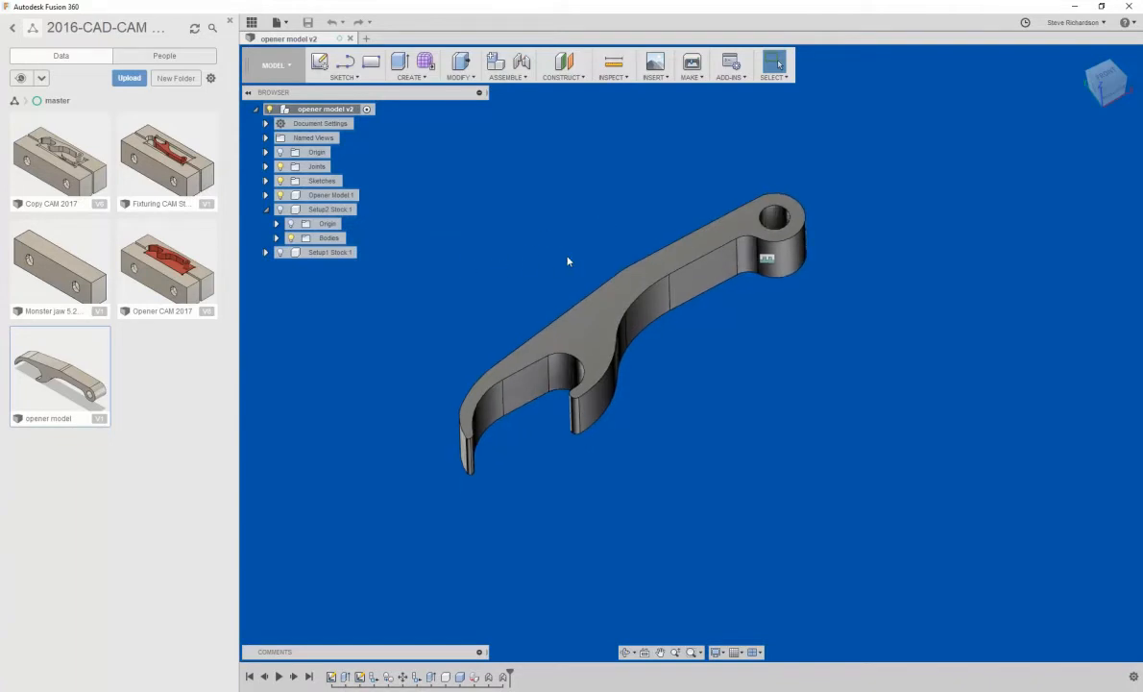
middle_click_drag(523, 236, 509, 229, "shift")
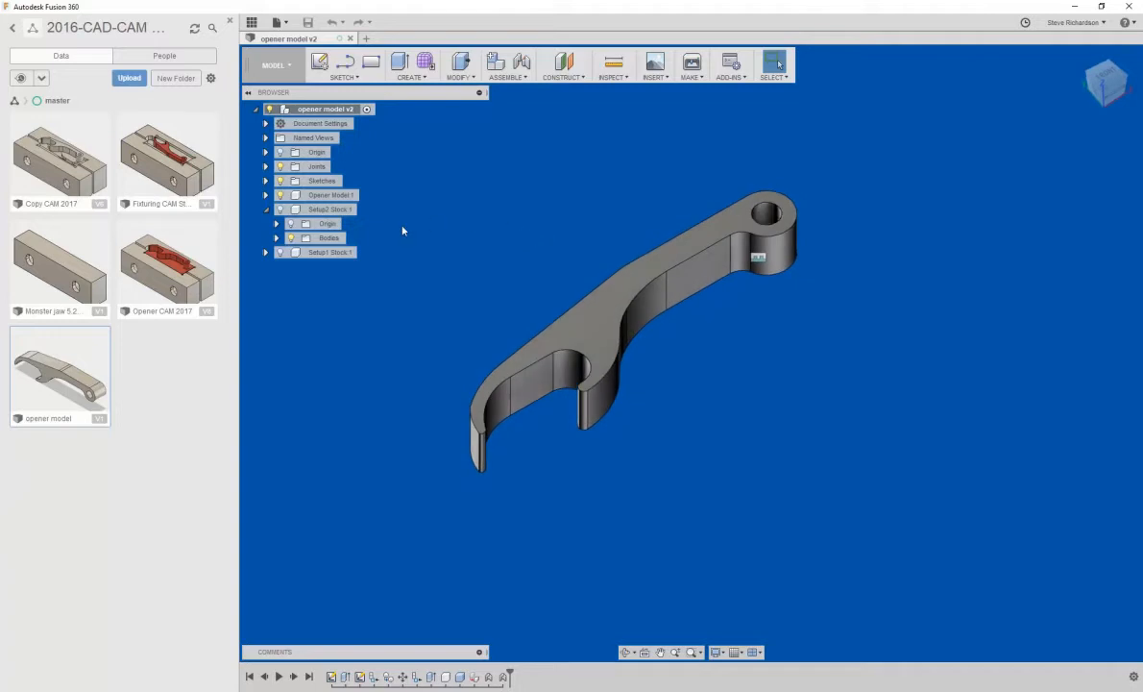
left_click(290, 238)
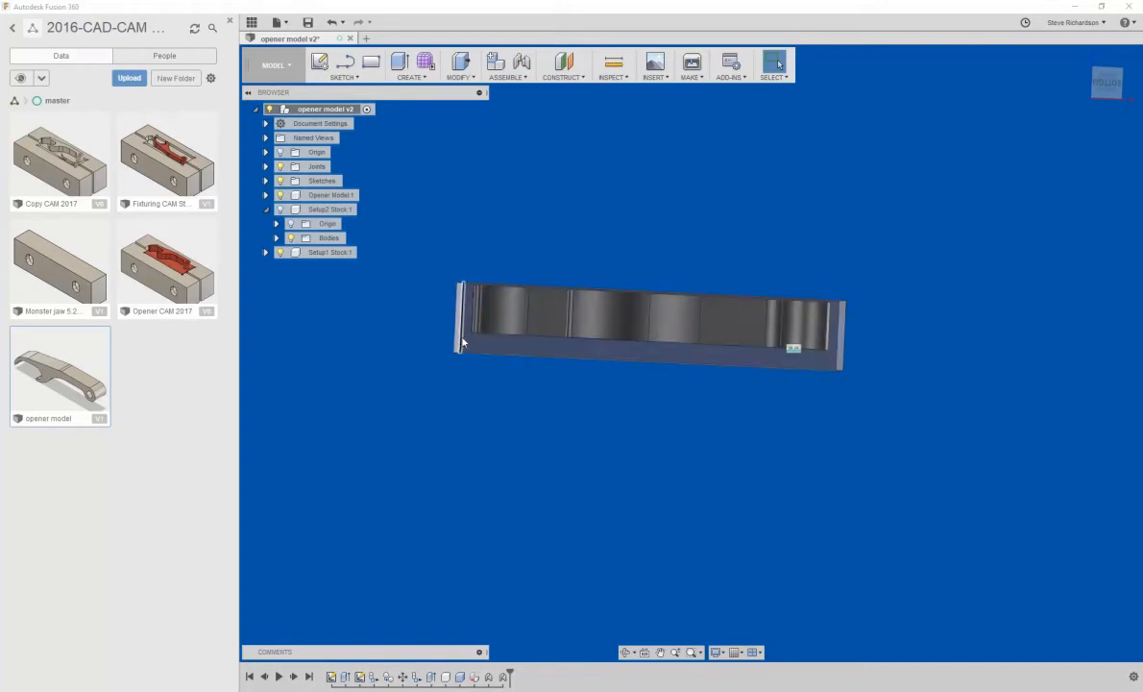
middle_click_drag(799, 348, 487, 254, "shift")
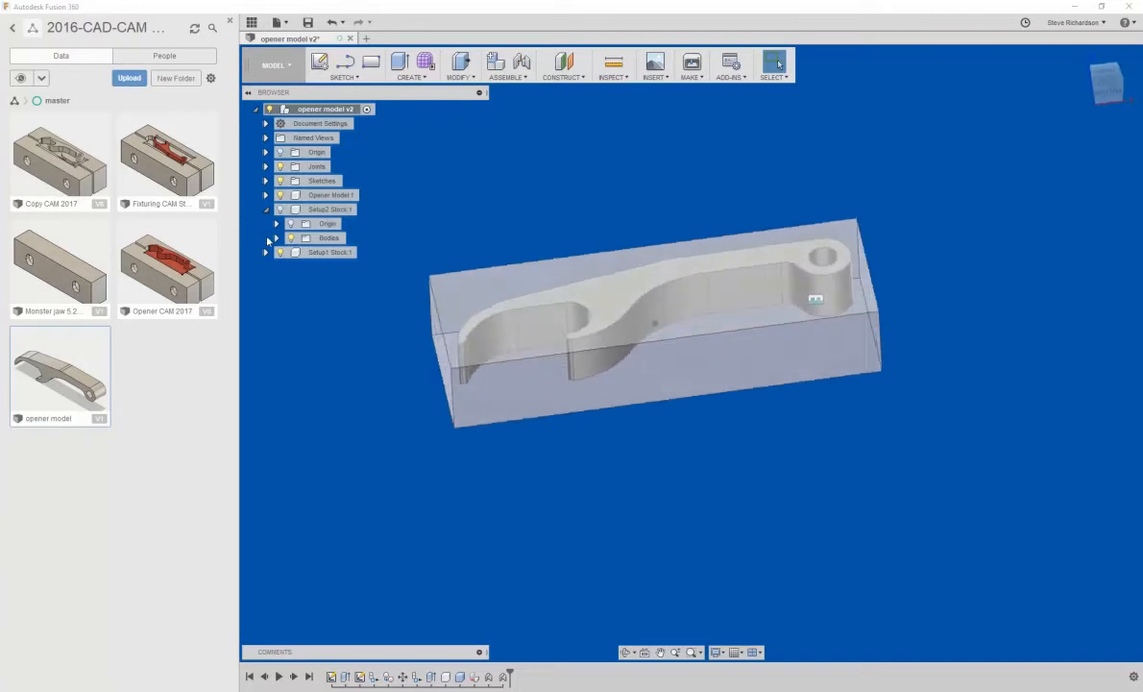
left_click(279, 252)
left_click(279, 211)
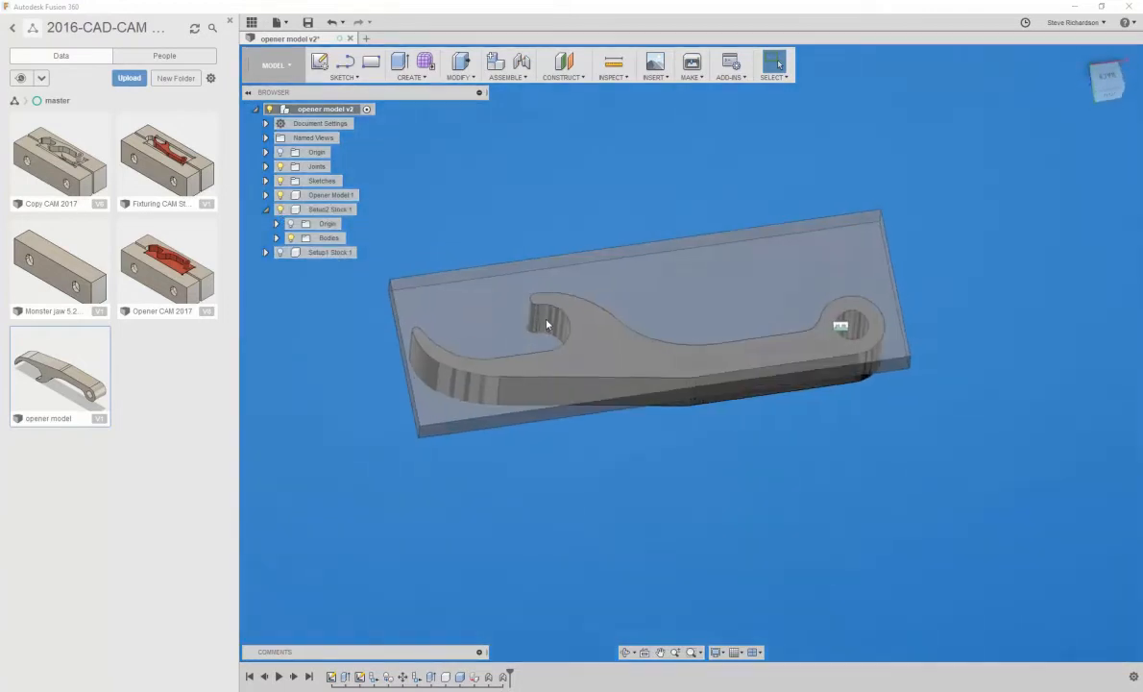
scroll(546, 320, "down", 5)
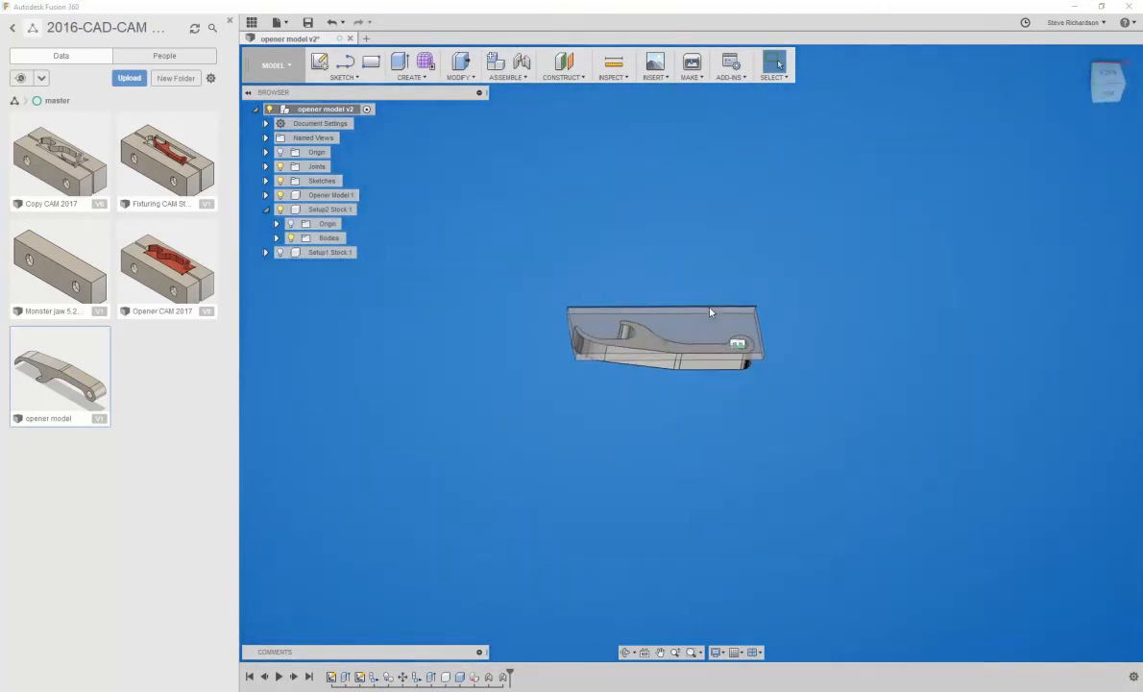
scroll(710, 312, "up", 2)
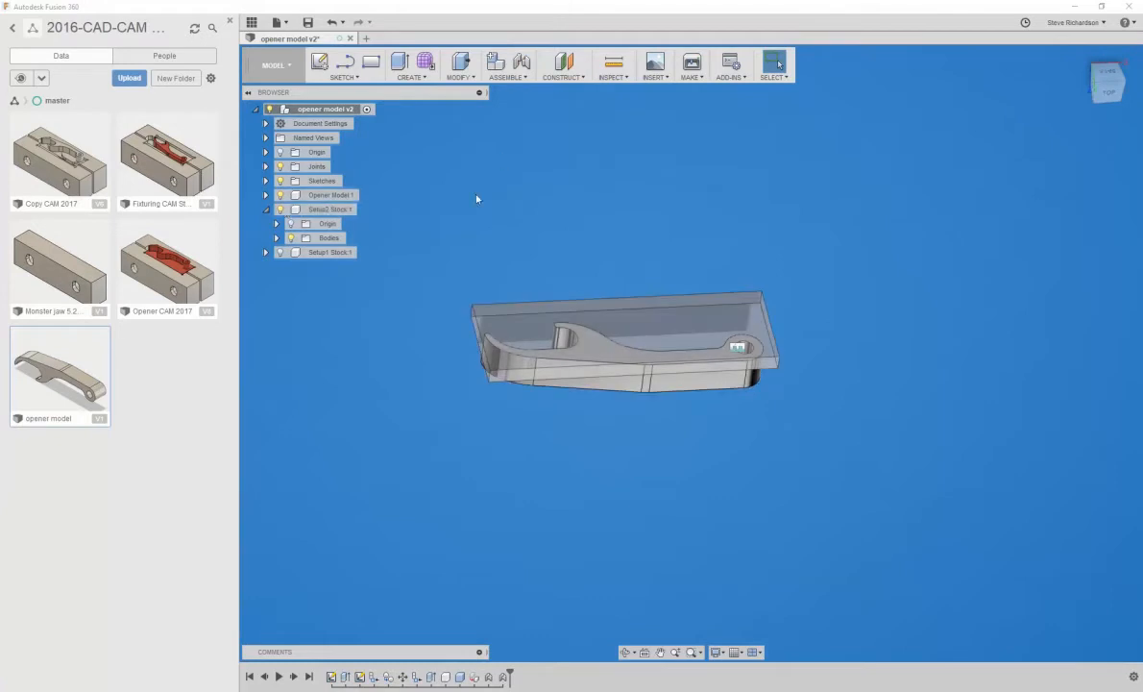
scroll(615, 227, "down", 1)
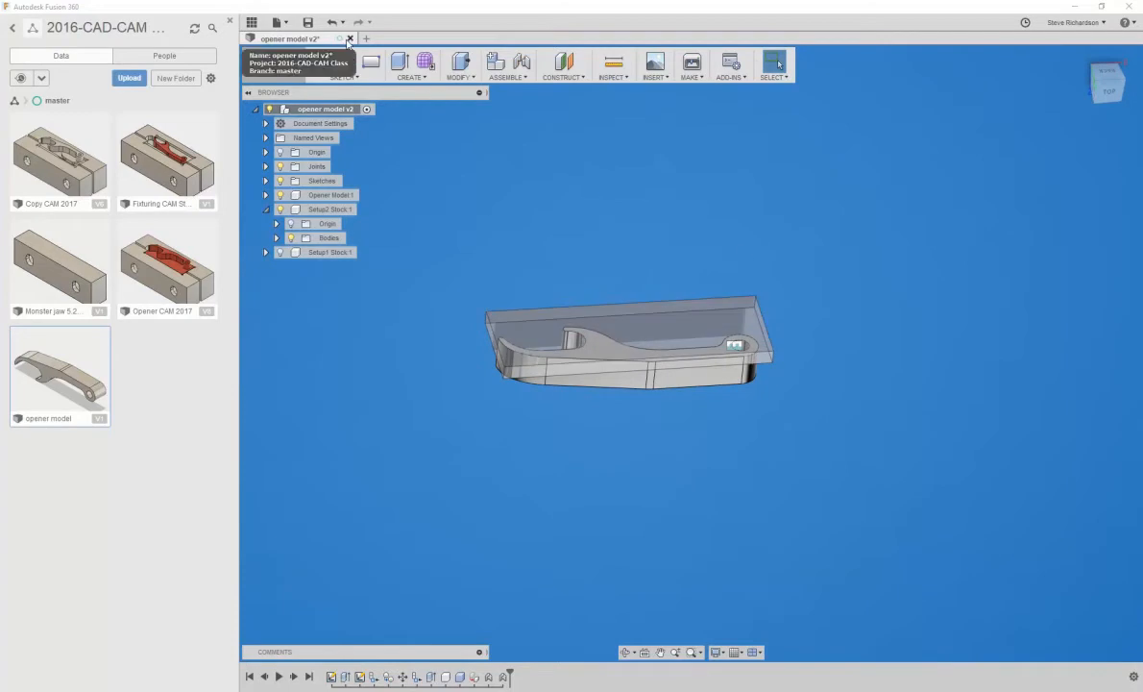
Close the opener model without saving and open the Copy CAM 2017 design
left_click(350, 38)
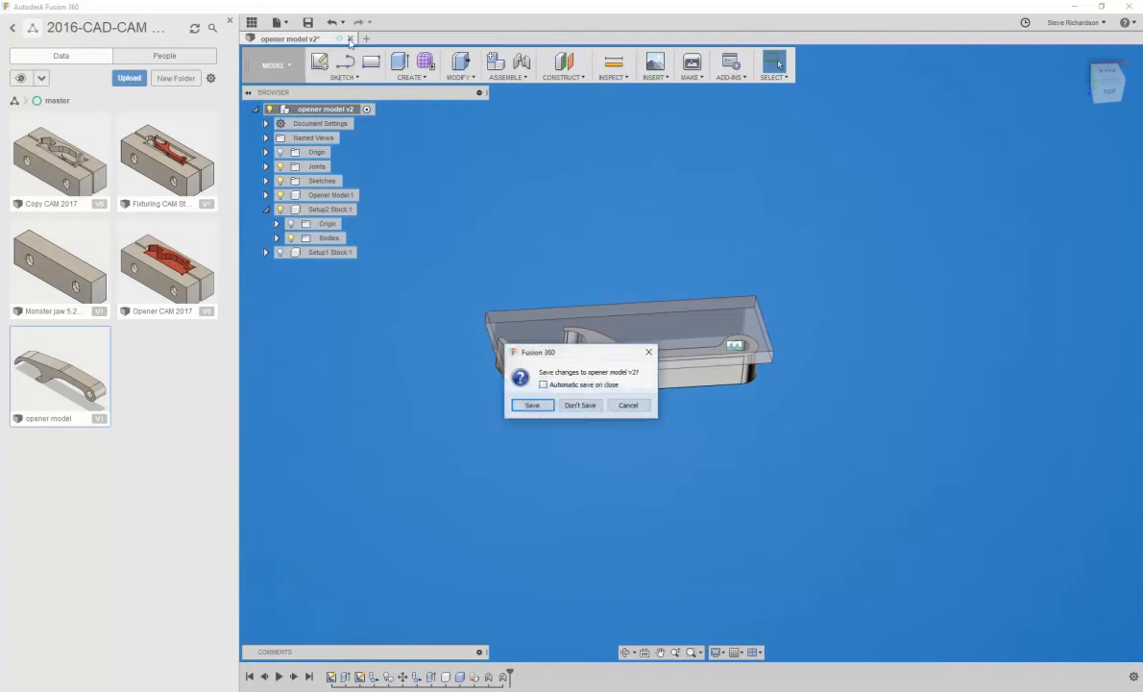
left_click(560, 382)
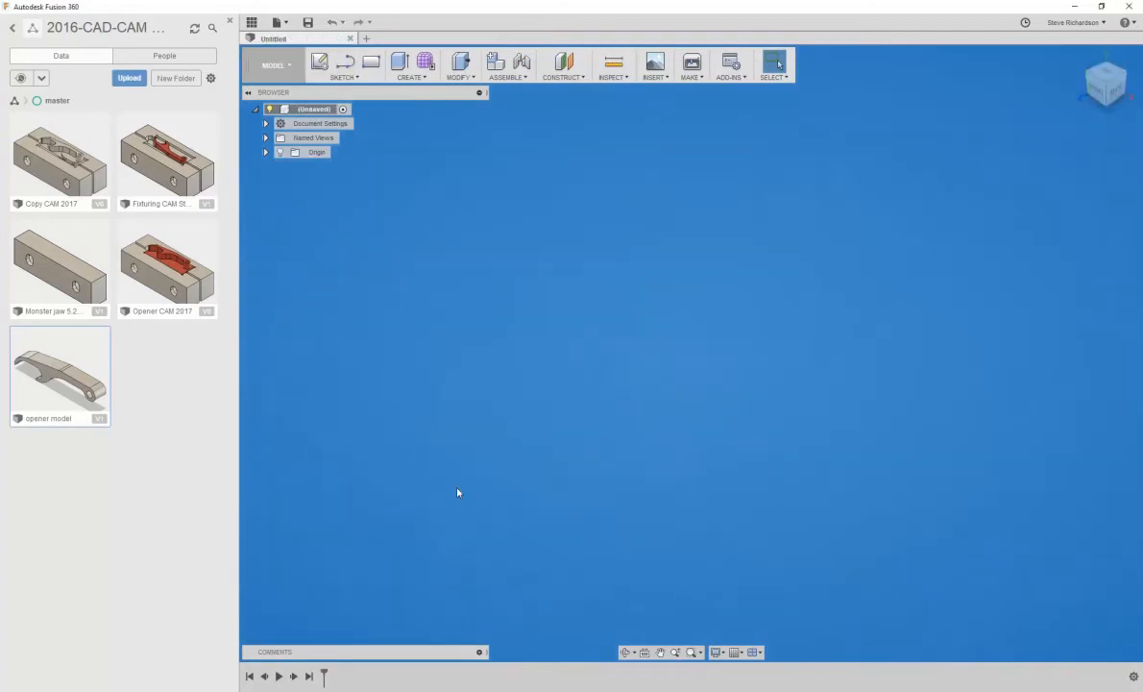
left_click(68, 183)
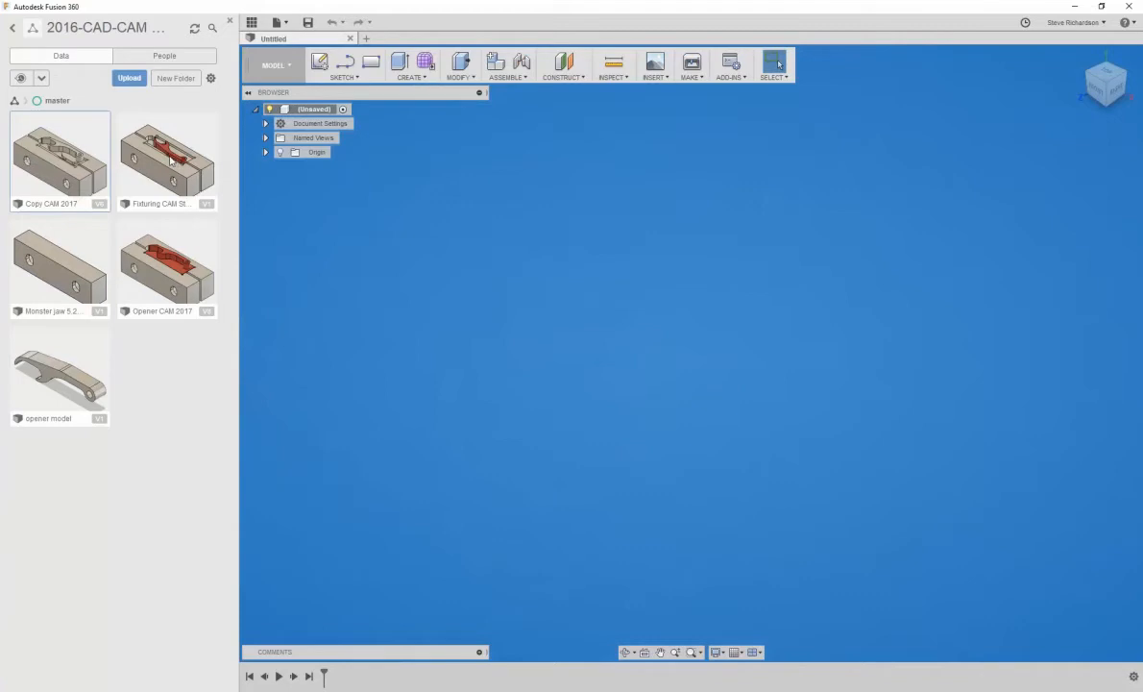
double_click(83, 171)
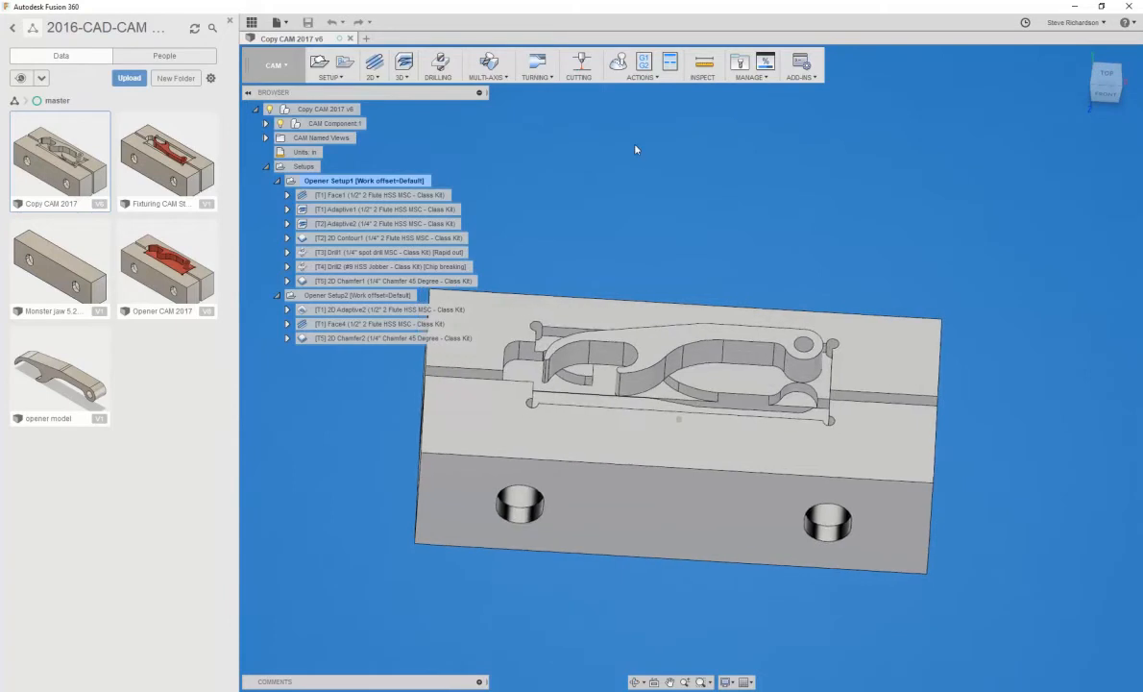
Expand the CAM component and compare opener model v2:1 with v2:2 in the jaws by switching their visibility, leaving only v2:2 shown
left_click(266, 124)
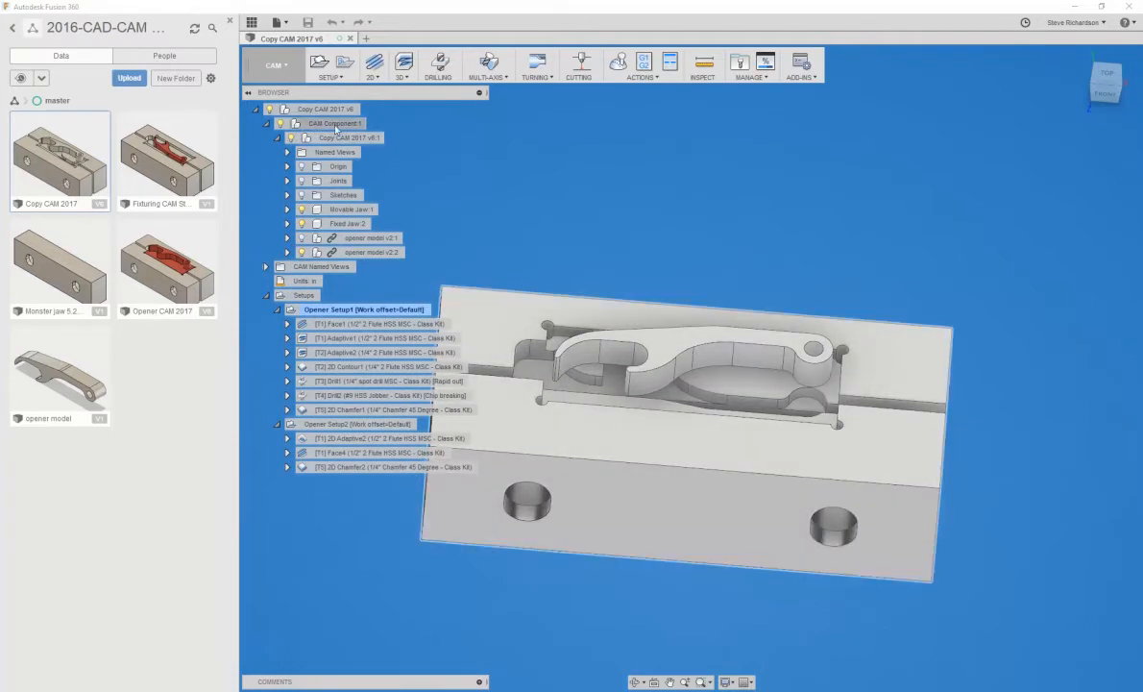
left_click(302, 251)
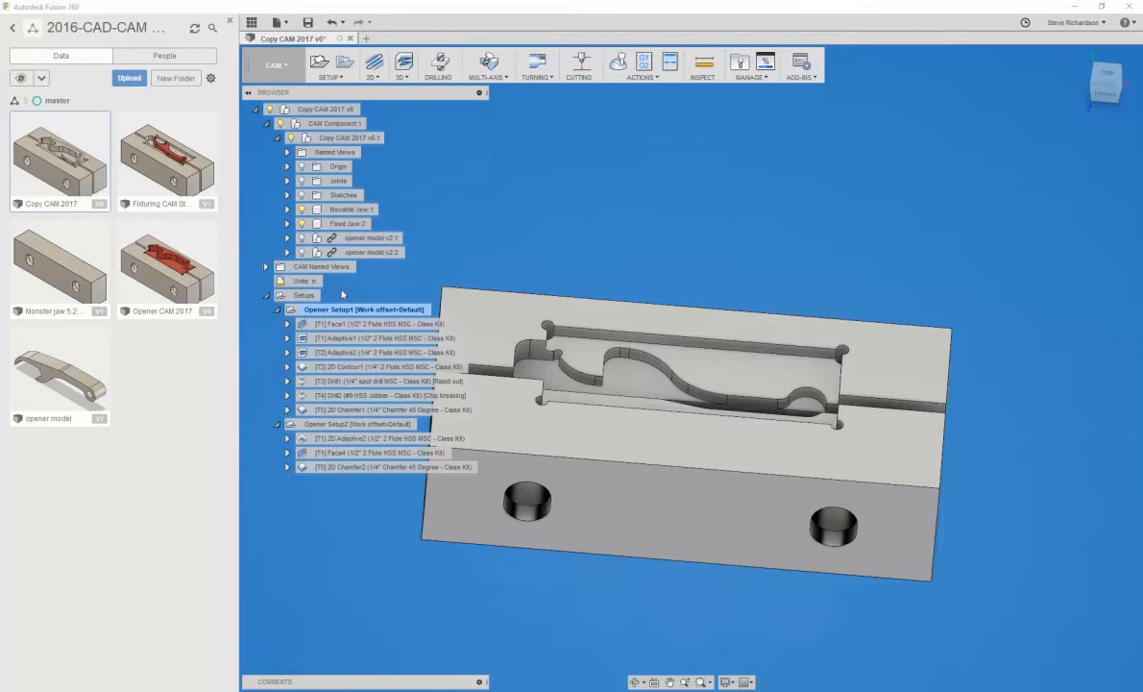
left_click(302, 239)
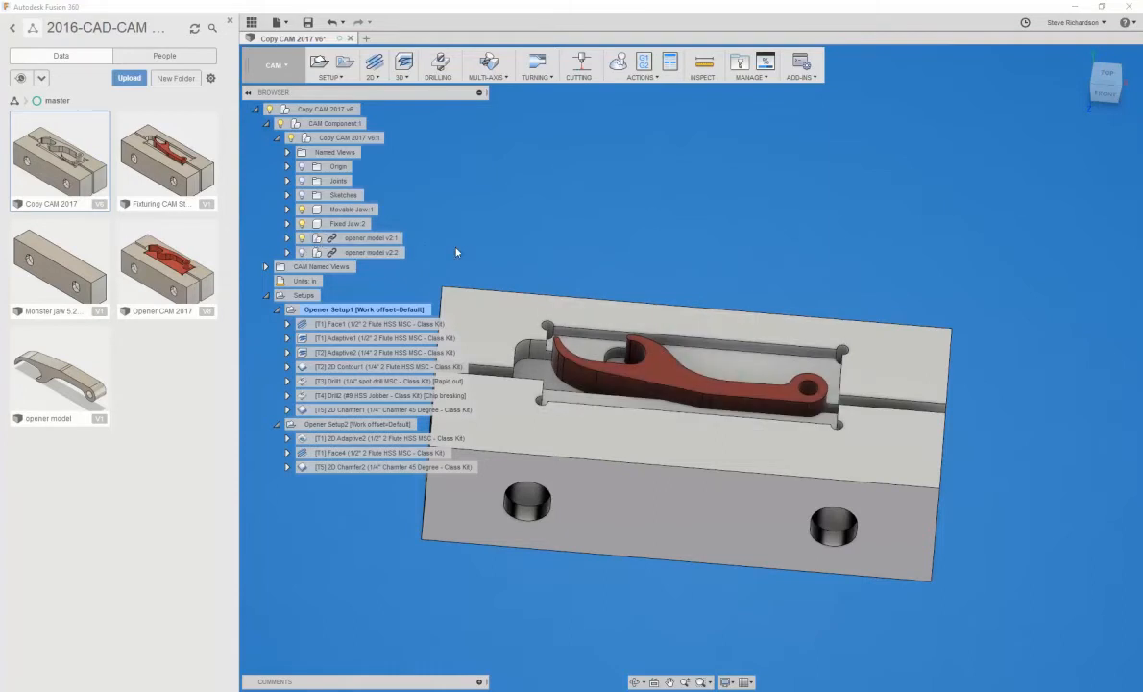
left_click(304, 239)
left_click(303, 252)
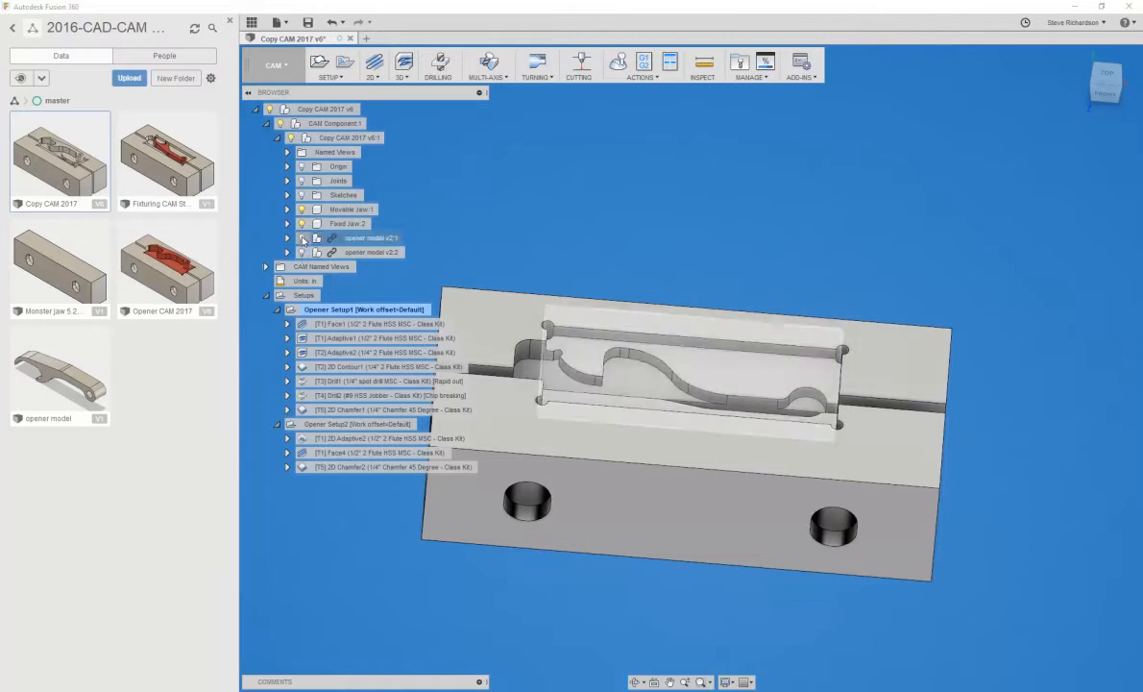
left_click(303, 238)
left_click(303, 238)
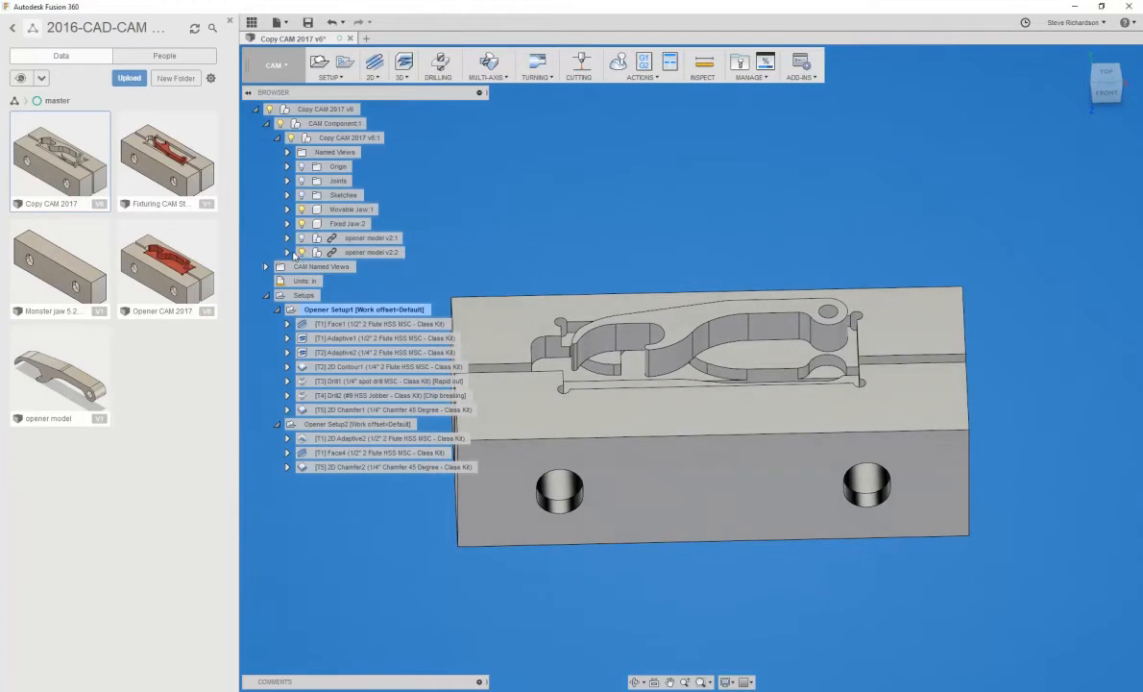
Show the Setup1 stock within opener model v2:2 and toggle that component's visibility to inspect how it sits in the jaws
left_click(288, 253)
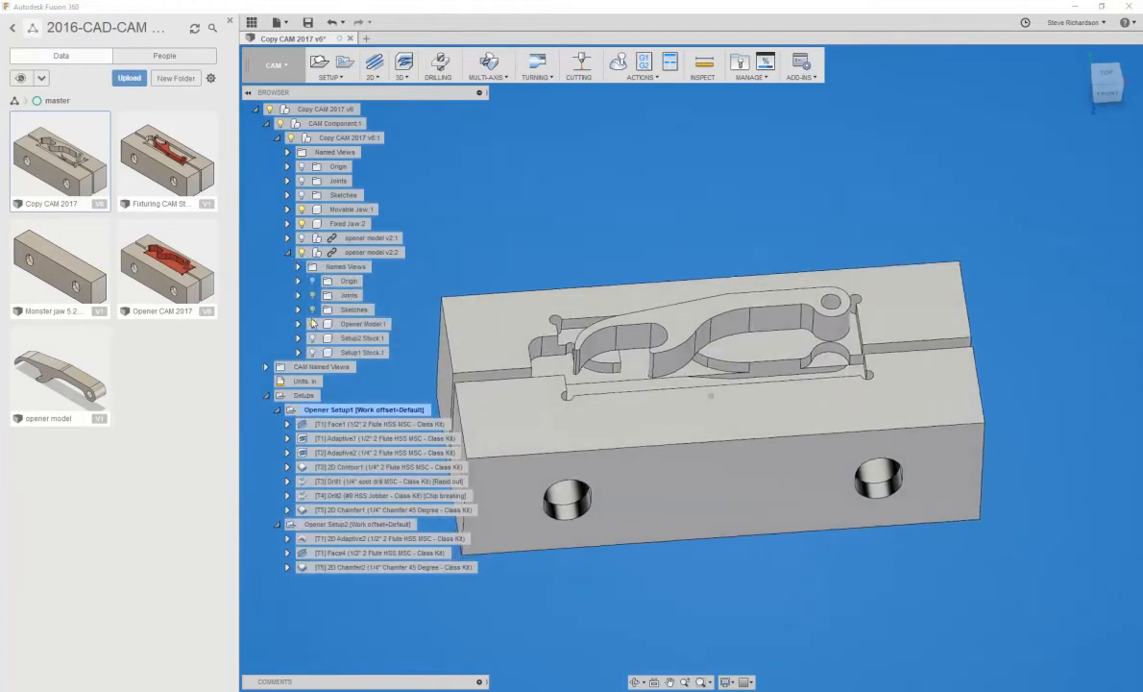
left_click(299, 352)
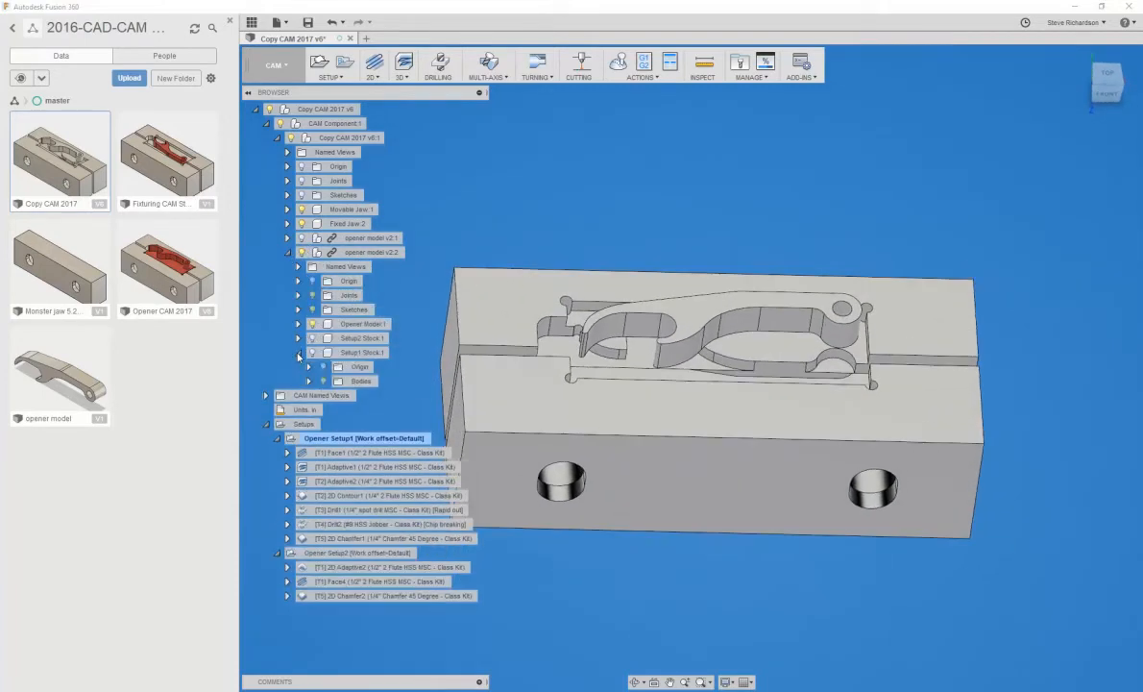
left_click(312, 352)
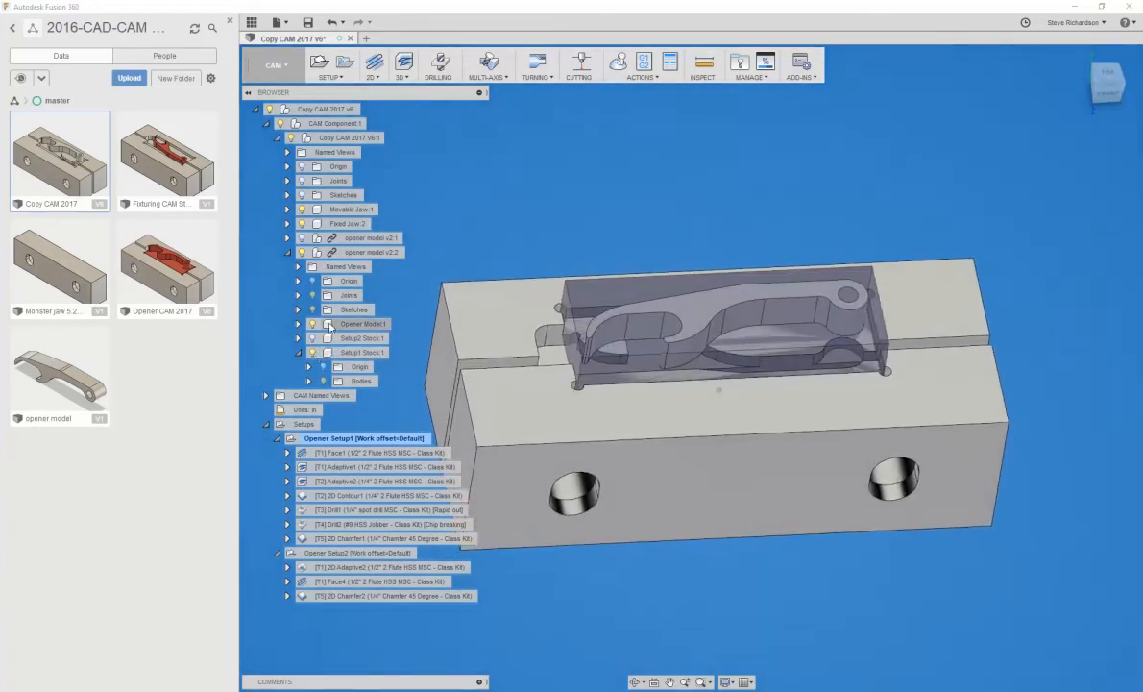
left_click(302, 251)
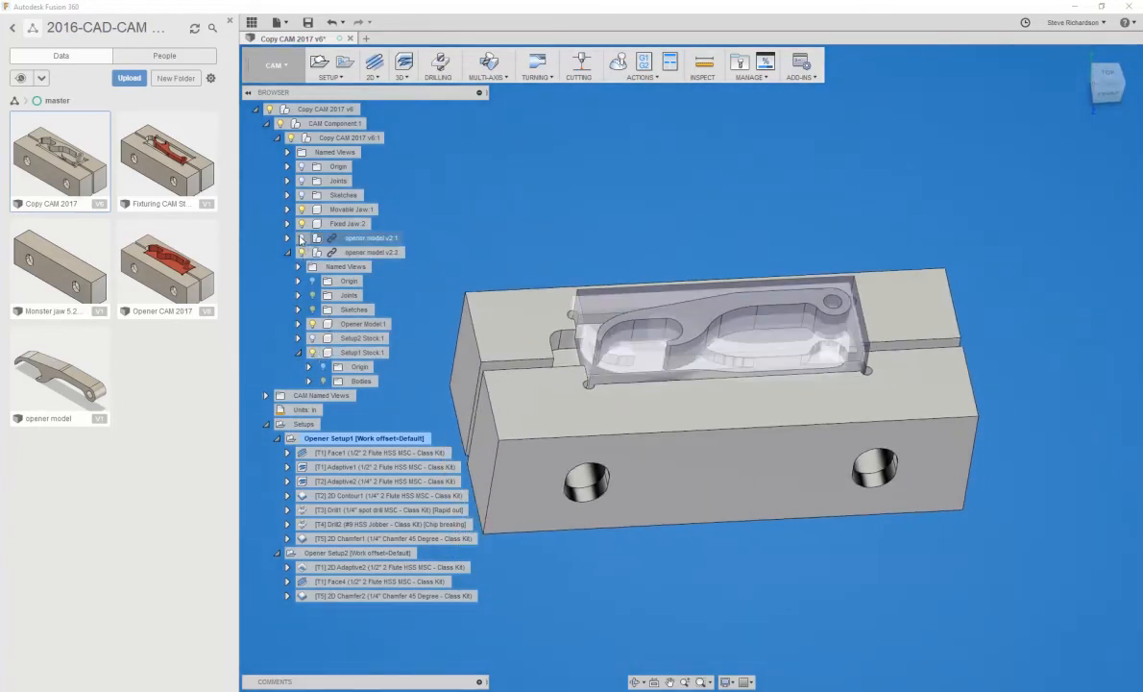
left_click(301, 252)
left_click(302, 251)
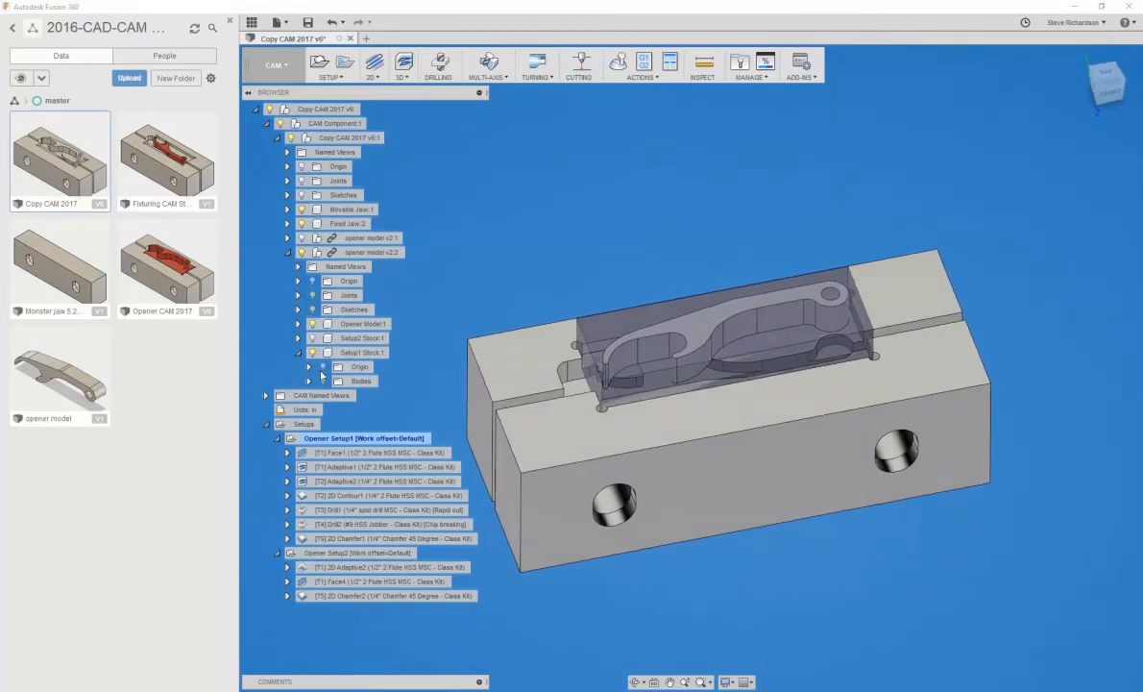
Hide the Setup1 stock and collapse the Copy CAM 2017 v6:1 component tree
left_click(312, 353)
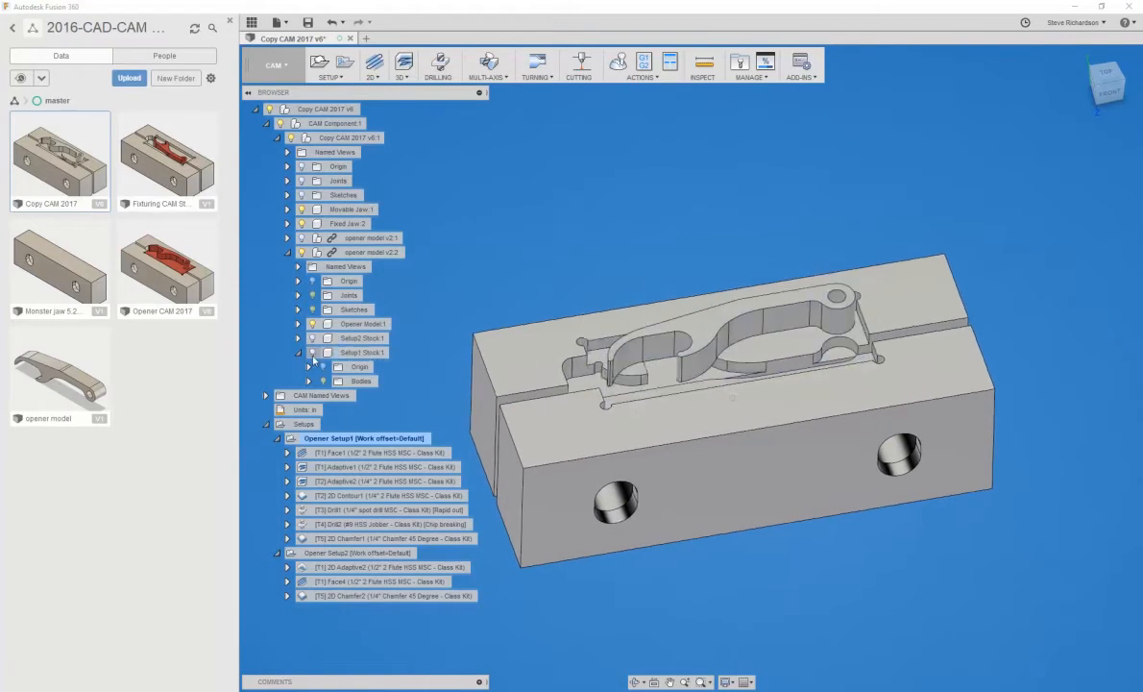
left_click(288, 252)
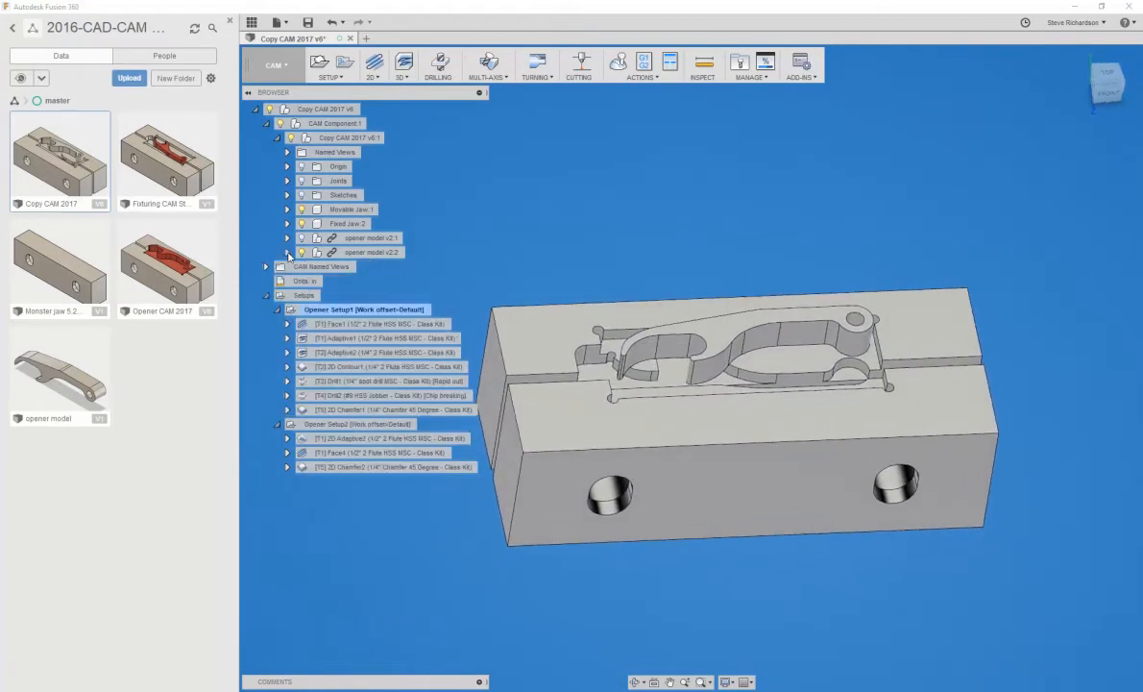
left_click(288, 252)
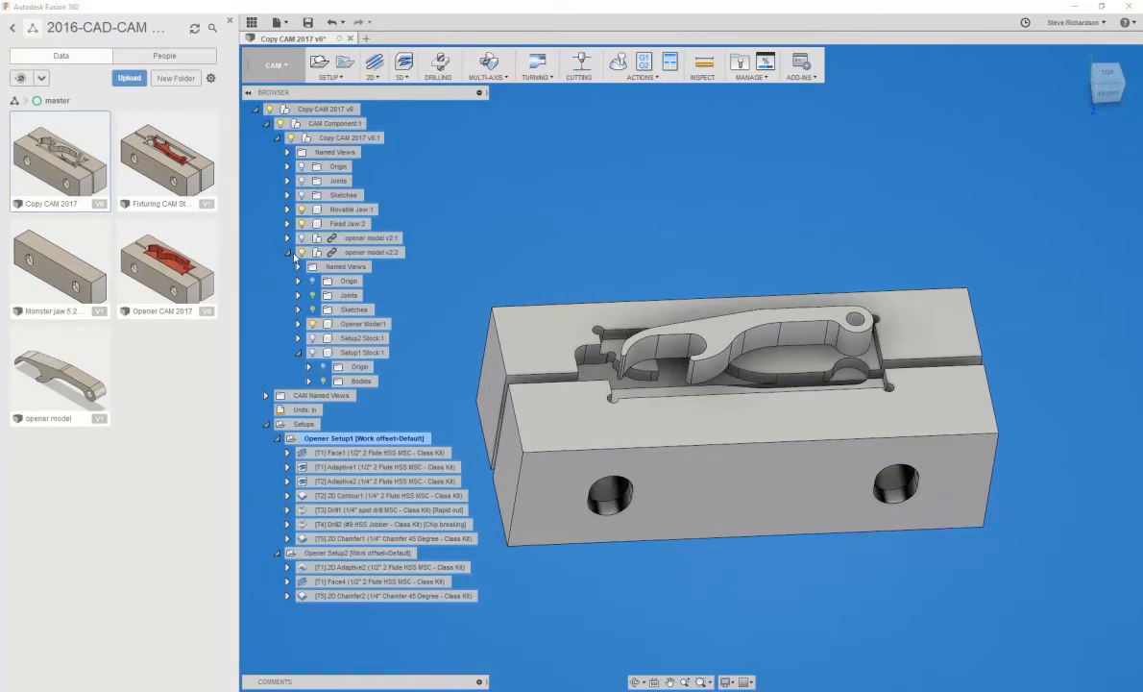
left_click(277, 139)
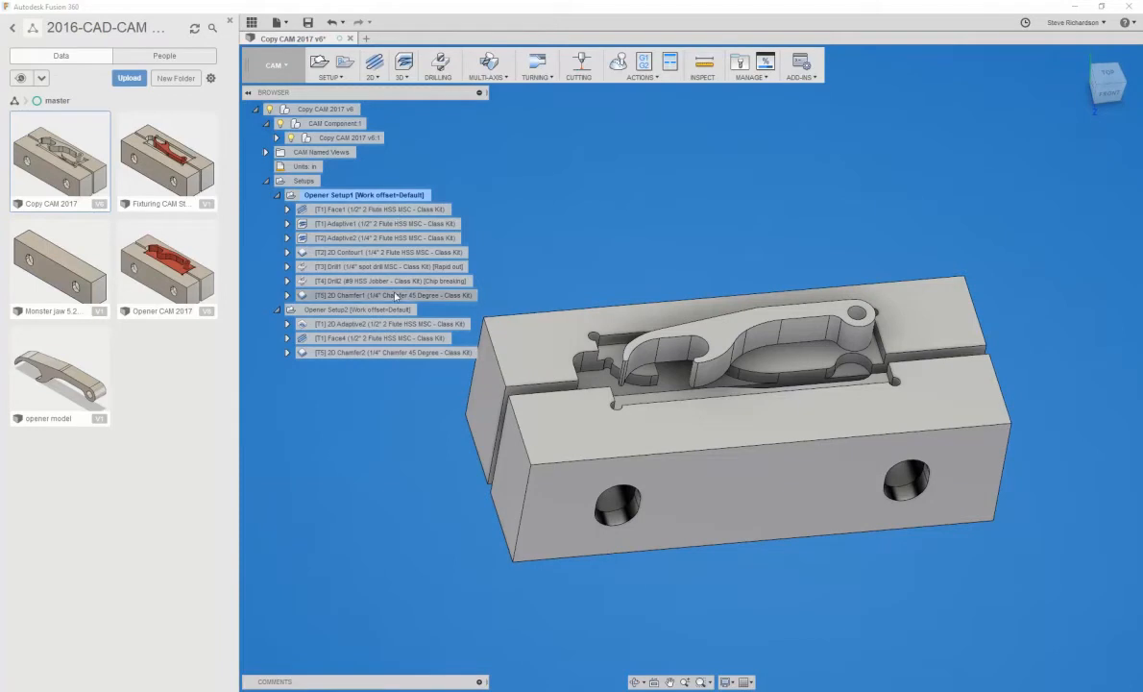
Open Opener Setup1 for editing and review its stock definition, with the dialog moved clear of the setup list
right_click(378, 201)
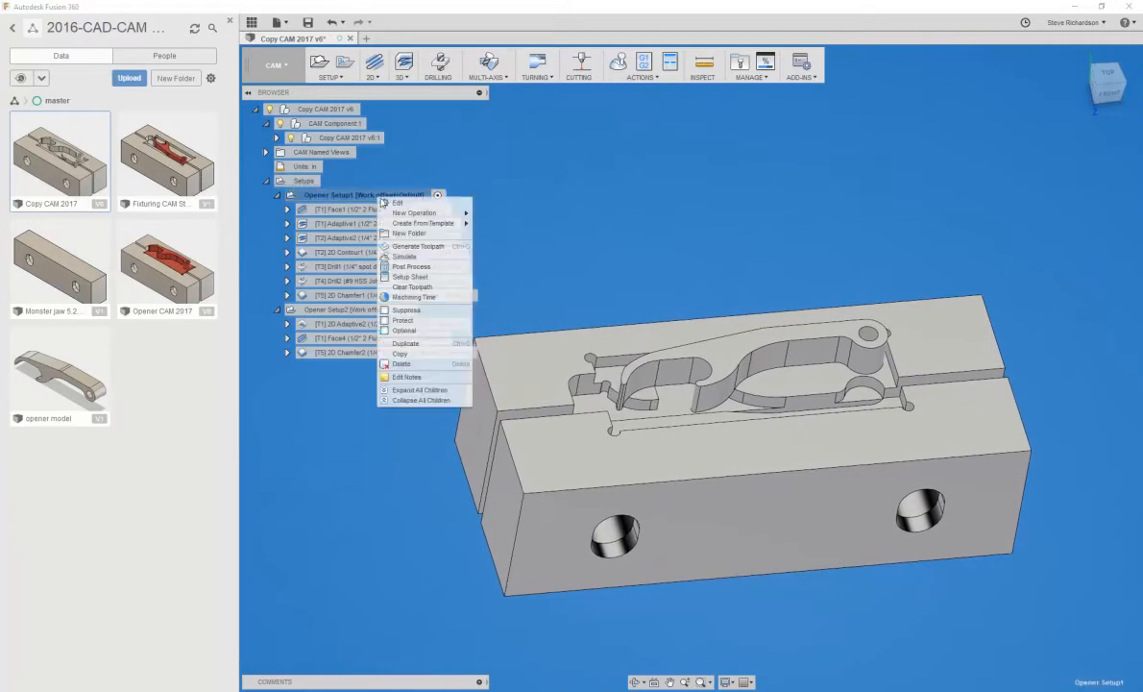
left_click(389, 206)
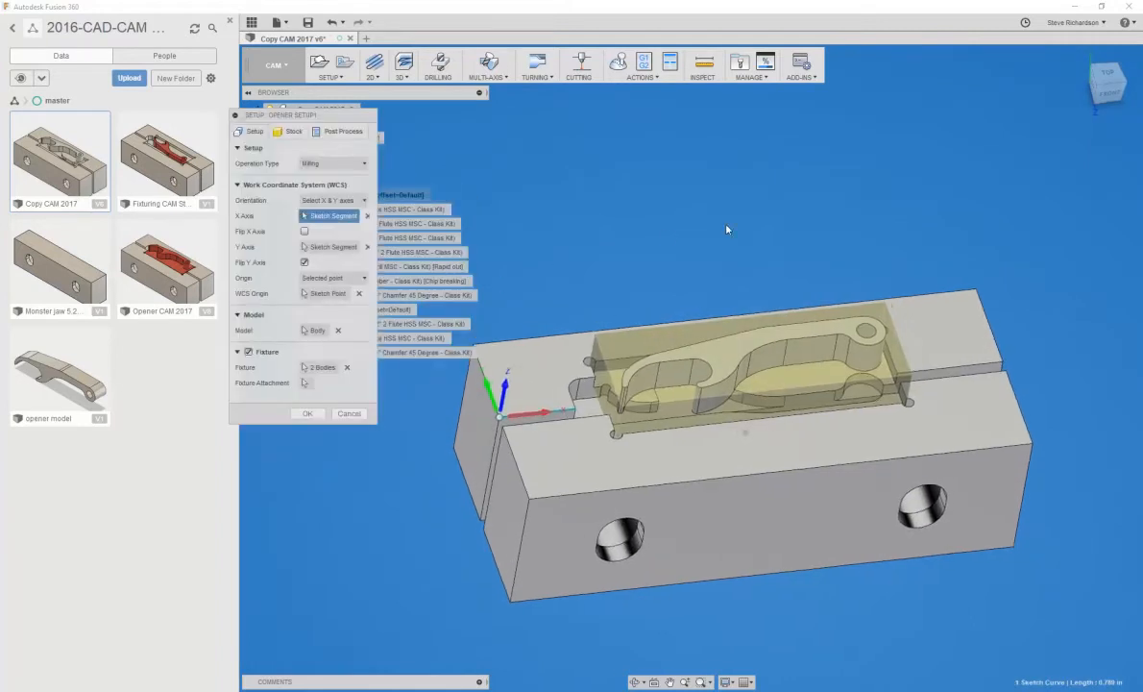
left_click_drag(311, 117, 375, 175)
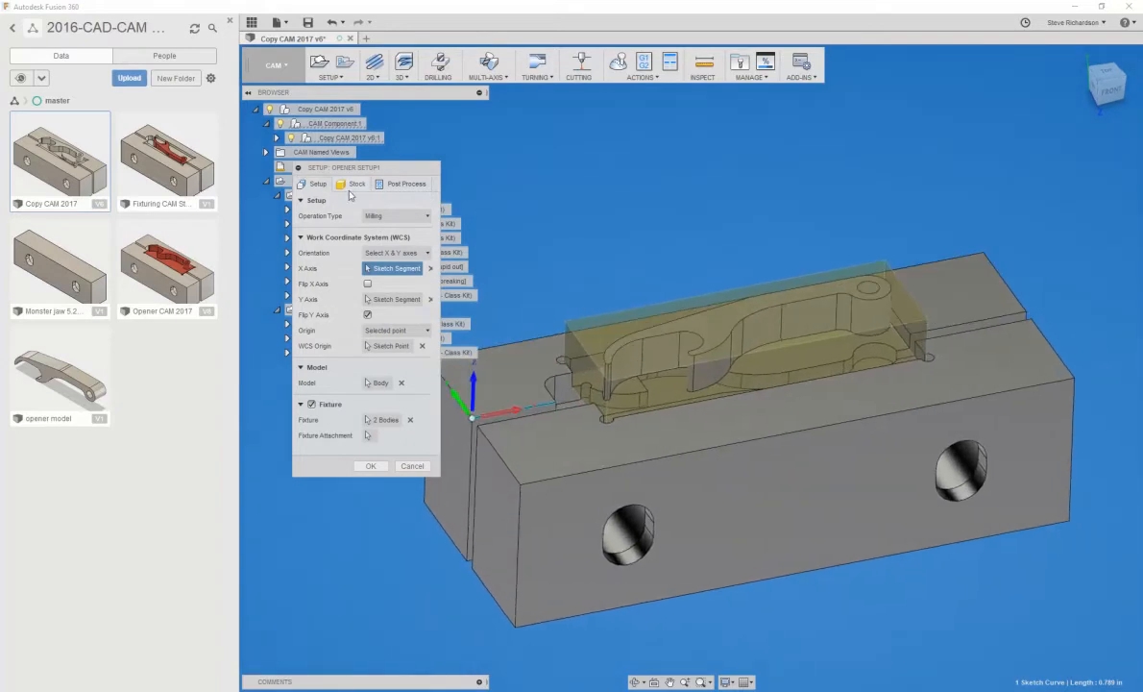
left_click(352, 183)
left_click_drag(361, 170, 656, 116)
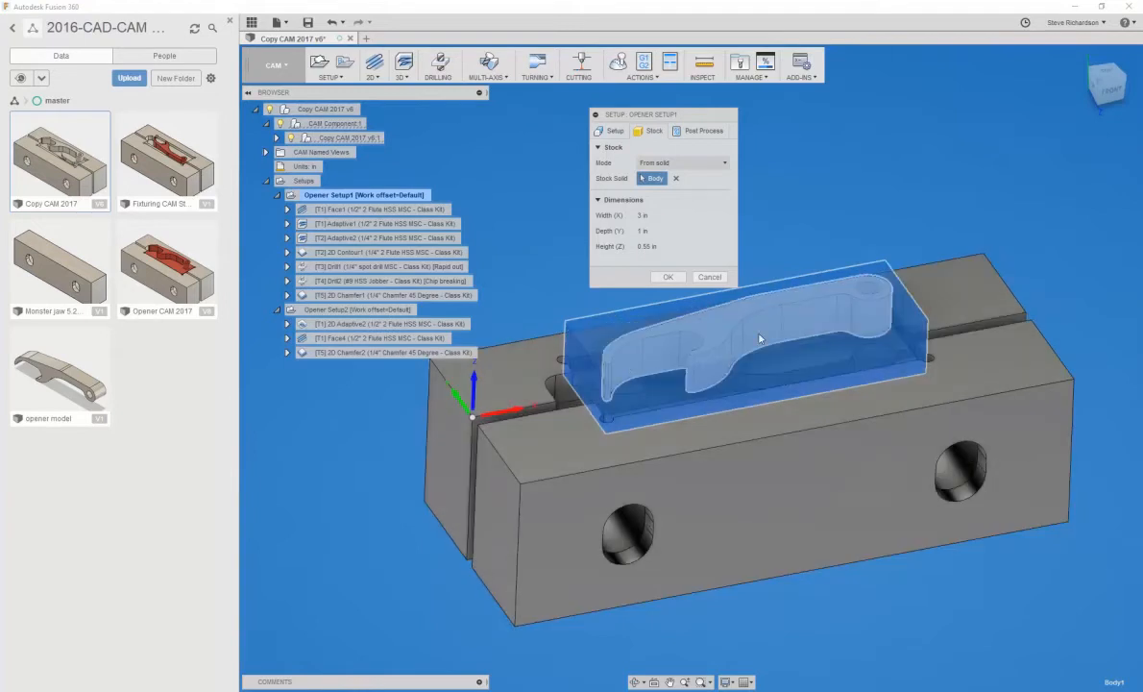
Review Opener Setup1's work coordinate system, WCS origin, model and fixture definitions, and leave the setup without changing it
left_click(610, 131)
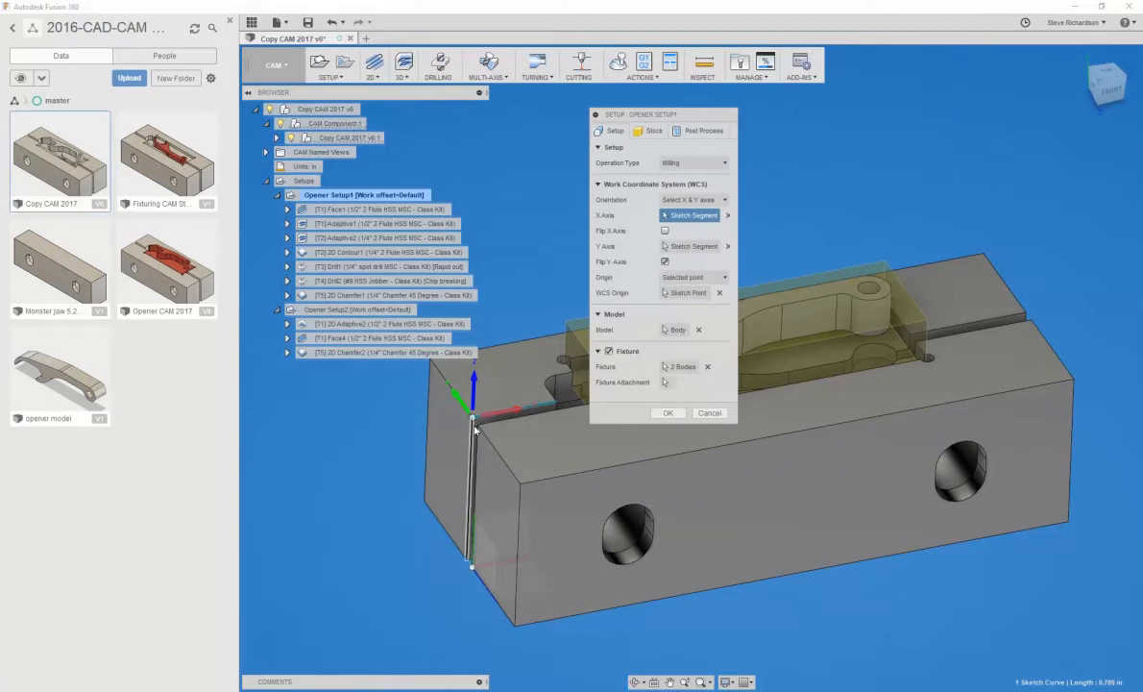
middle_click_drag(487, 423, 478, 430, "shift")
scroll(477, 430, "up", 5)
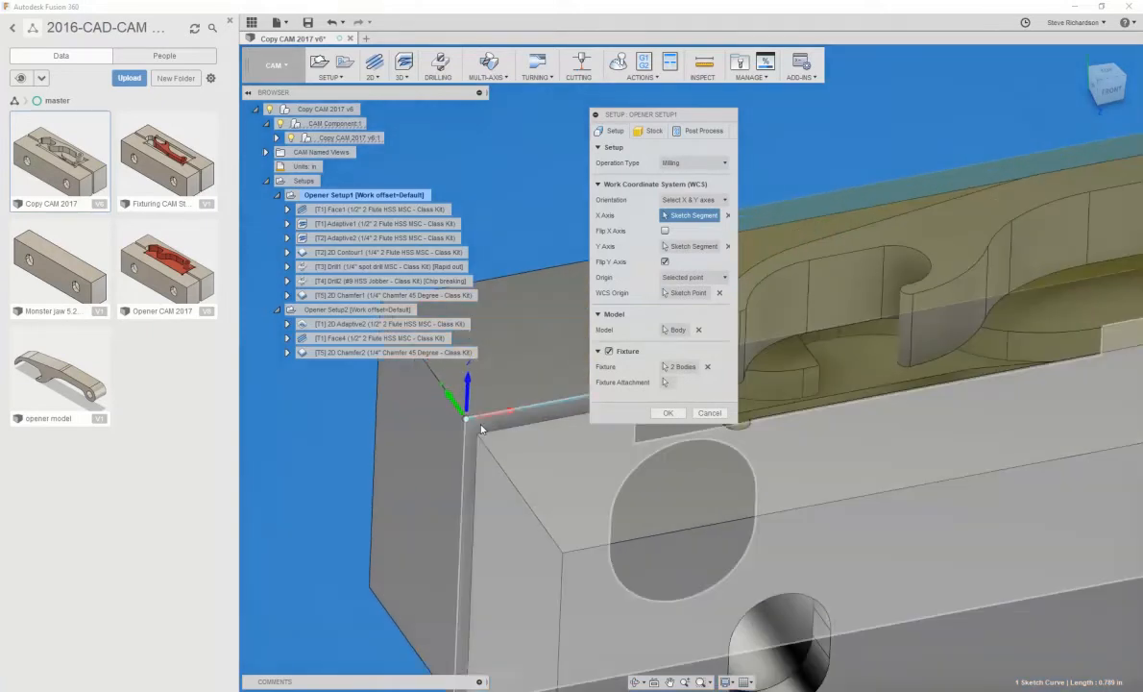
scroll(482, 429, "down", 5)
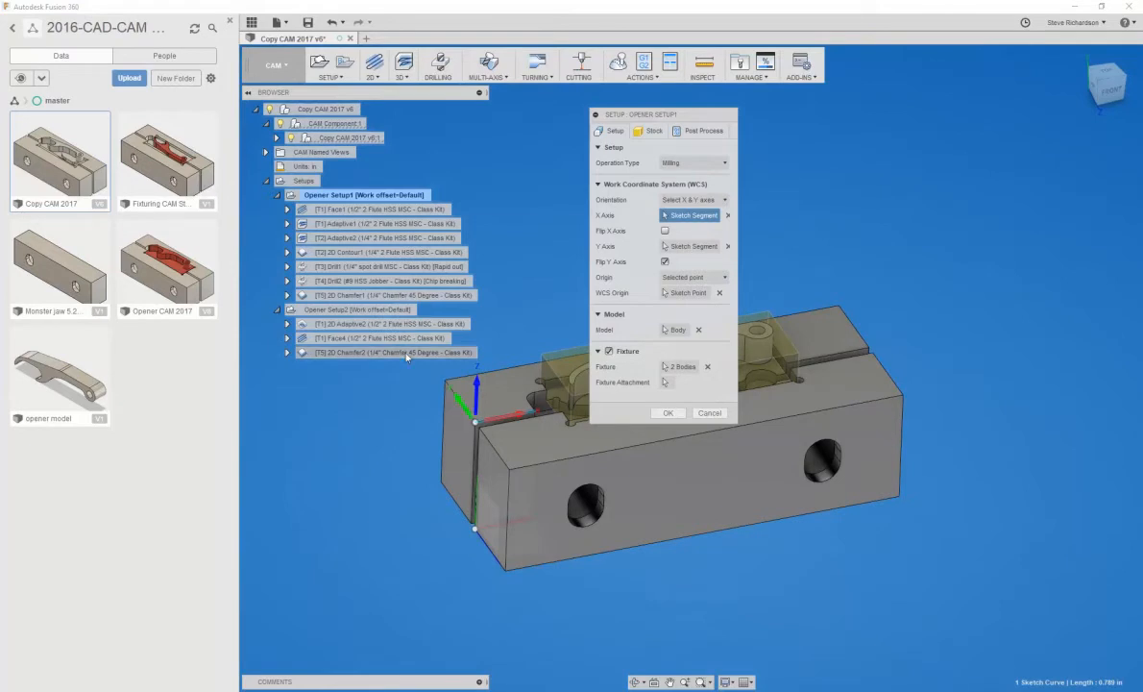
left_click(709, 413)
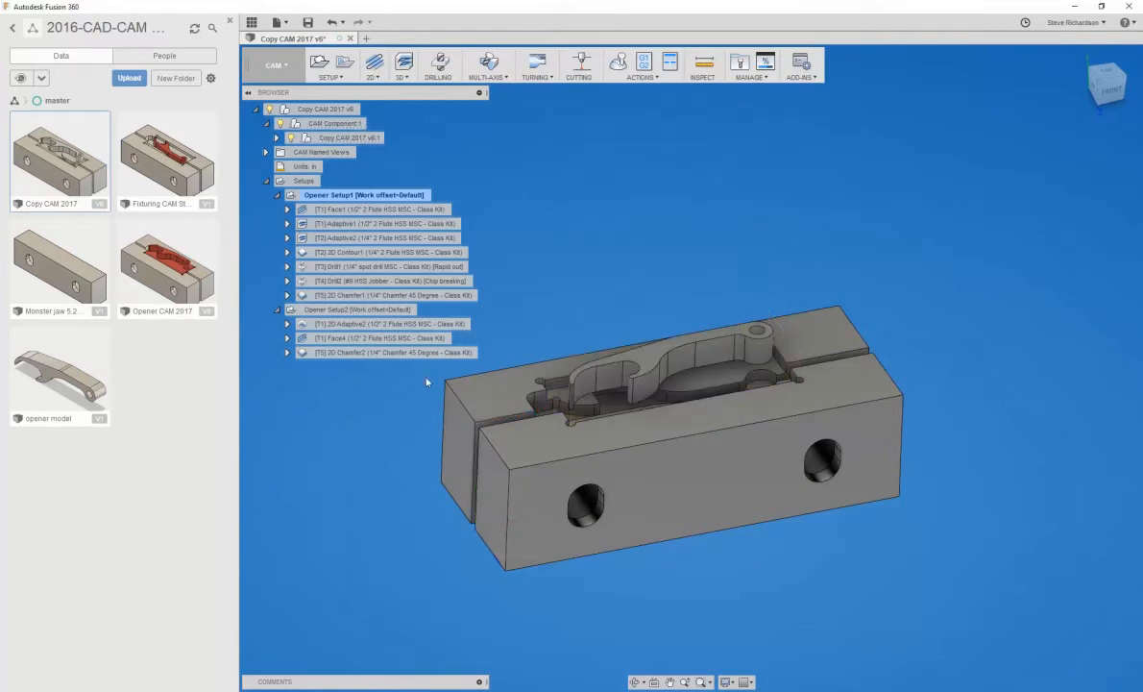
Open Opener Setup2 for editing and review its stock definition, with the dialog moved clear of the setup list
right_click(376, 313)
left_click(392, 317)
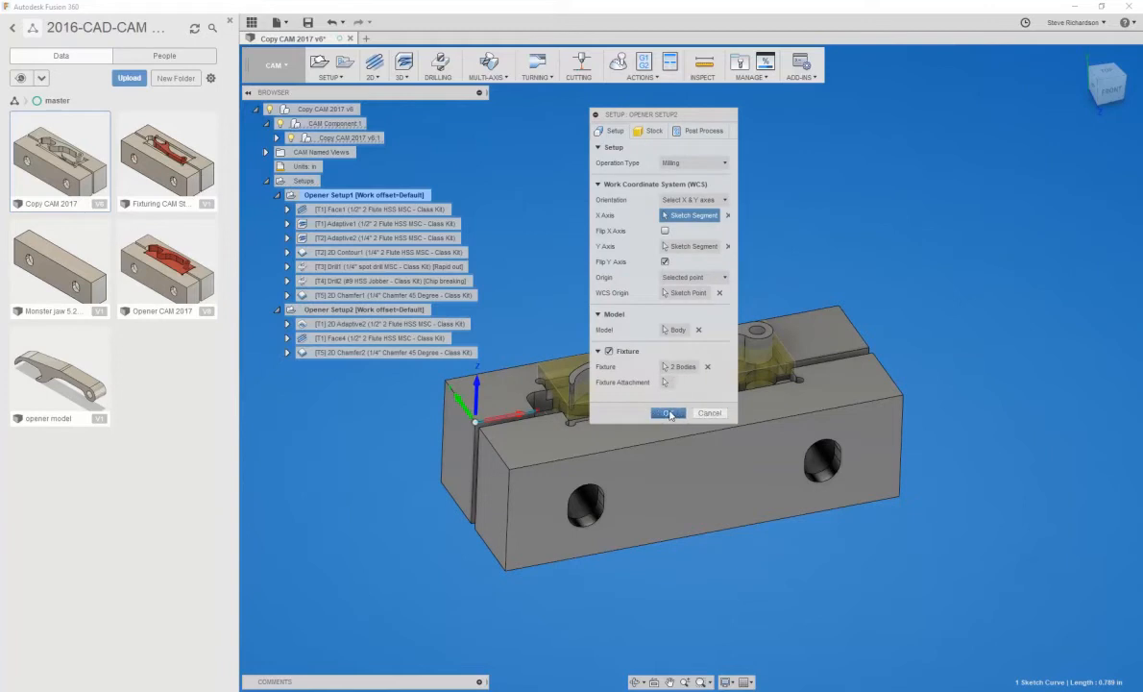
left_click(650, 130)
left_click_drag(602, 113, 682, 135)
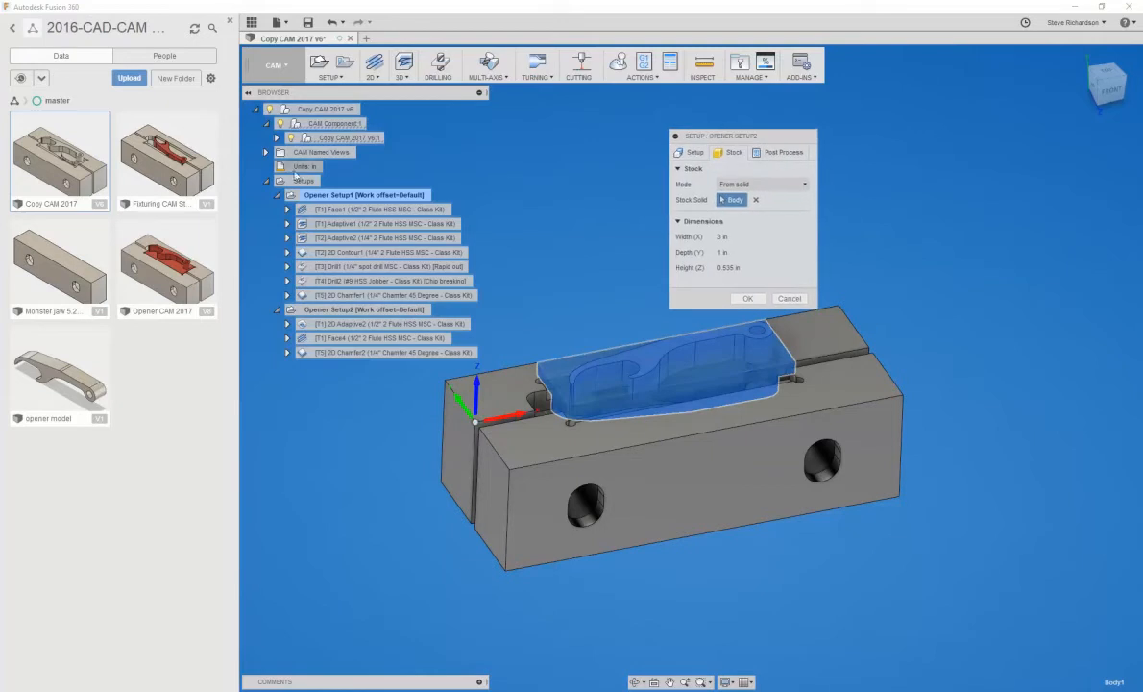
Swap visibility from opener model v2:2 to v2:1, inspect it inside the Opener Setup2 stock, and cancel the setup edit
left_click(277, 138)
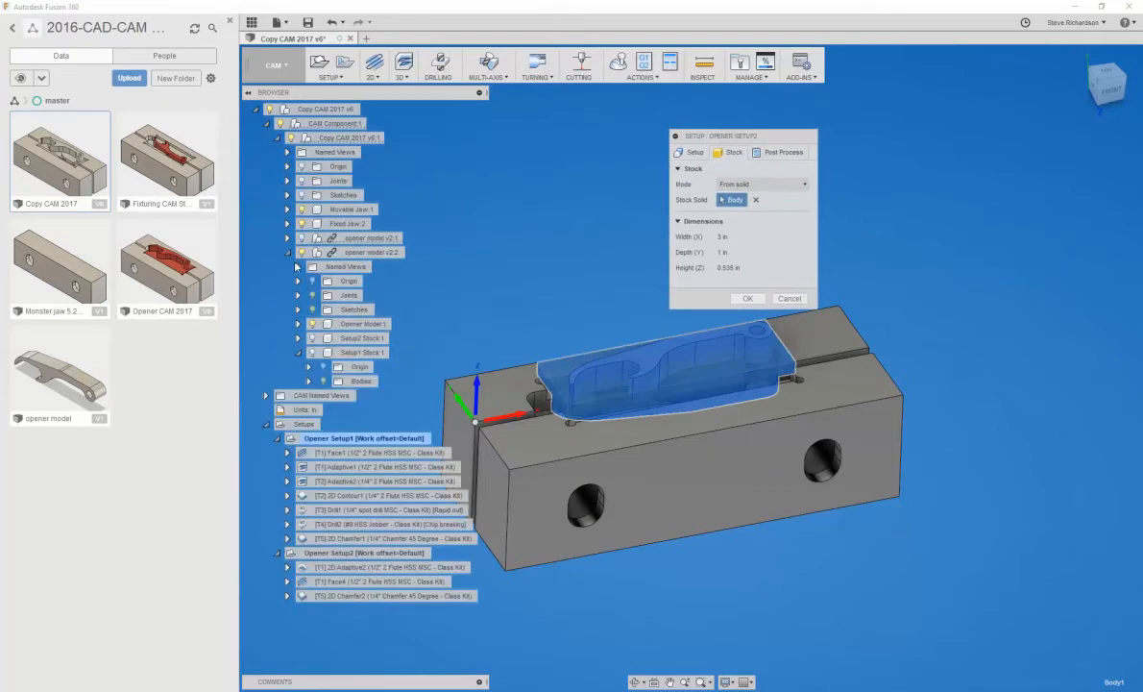
left_click(301, 252)
left_click(301, 237)
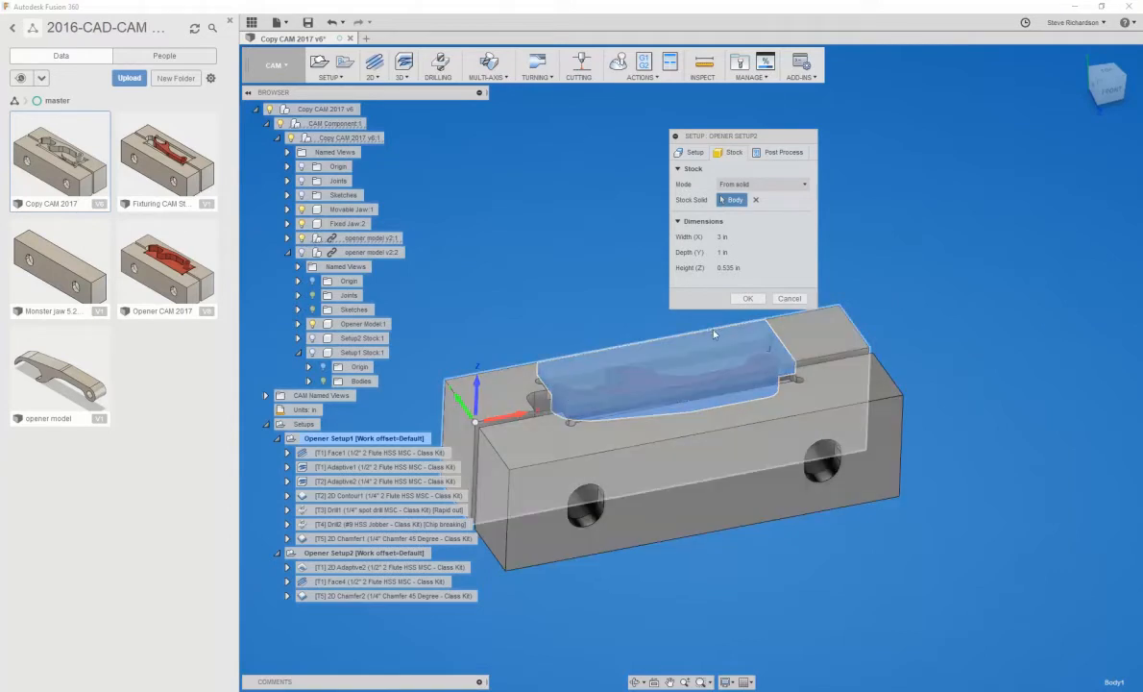
middle_click_drag(684, 538, 782, 319, "shift")
scroll(571, 432, "up", 1)
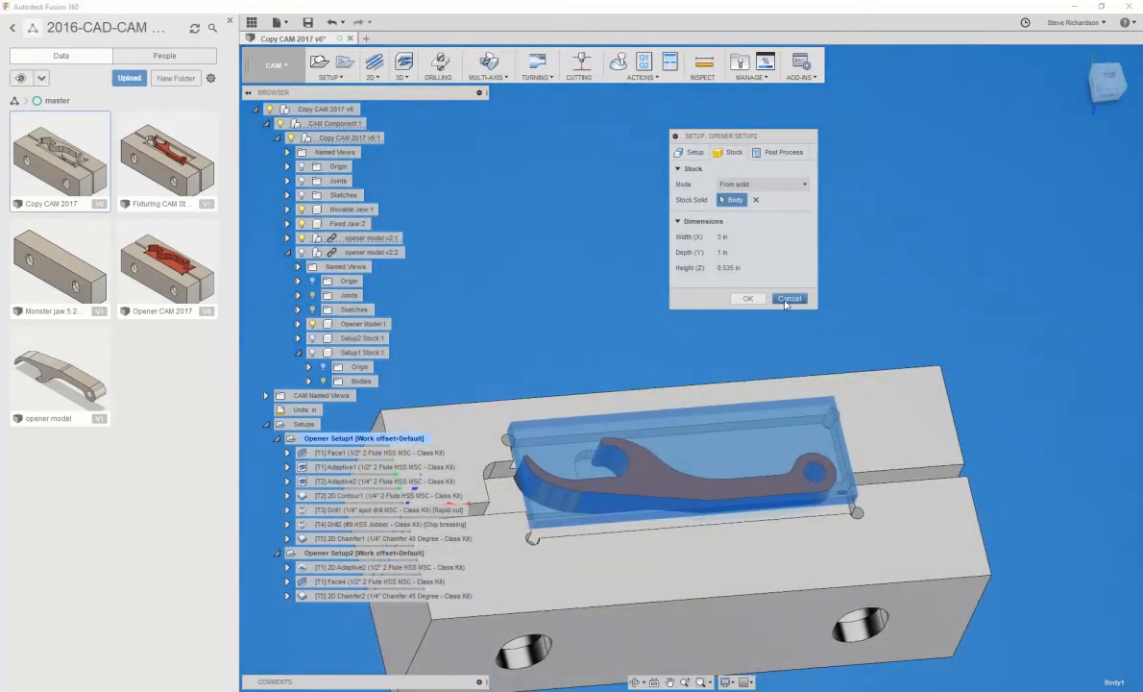
left_click(788, 299)
Reopen Opener Setup2, review its work coordinate system, model and fixture definitions, and accept the setup as it is
middle_click_drag(783, 322, 352, 443, "shift")
right_click(342, 556)
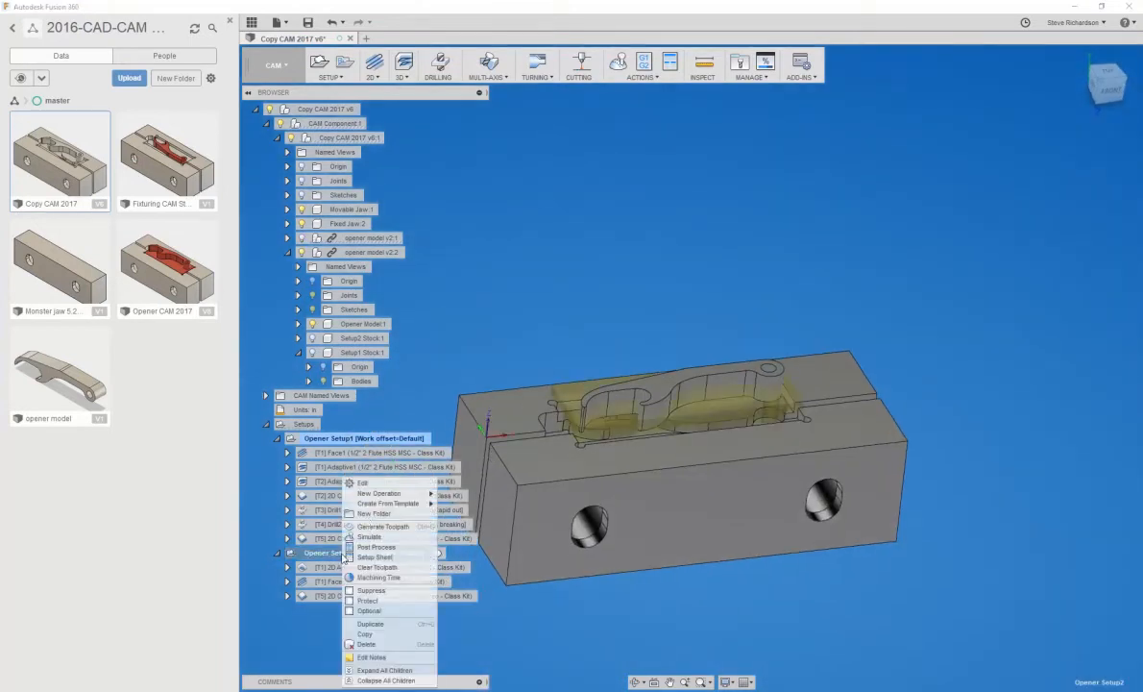
left_click(363, 482)
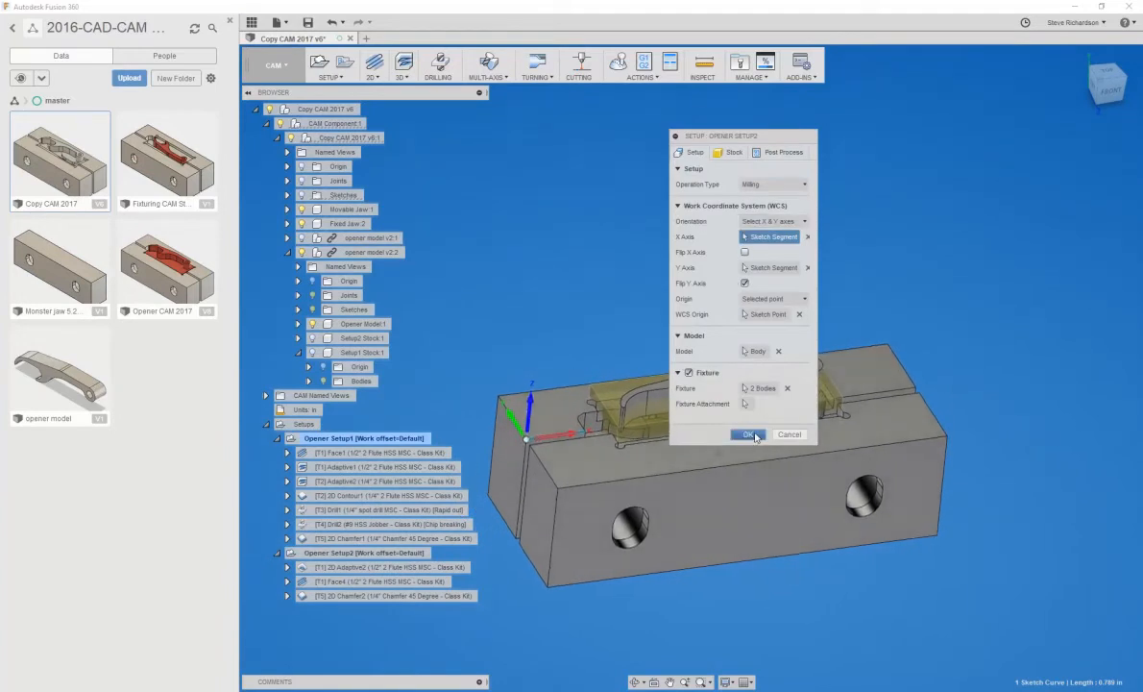
left_click(747, 434)
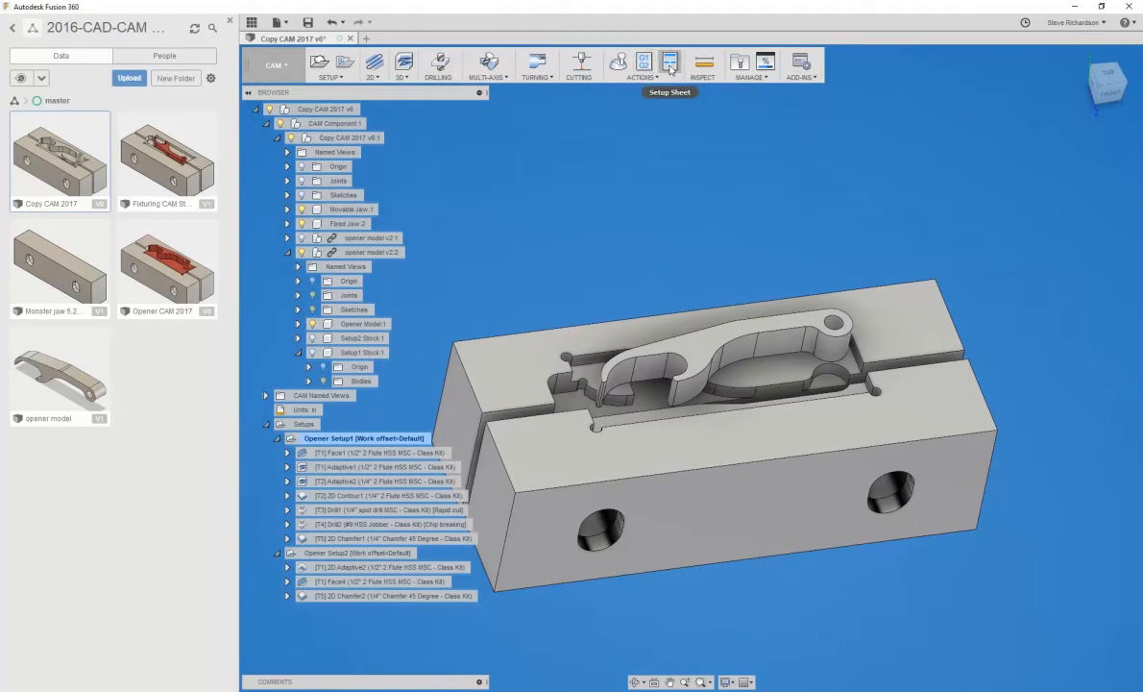
Open the CAM Tool Library, move its window over the model and enlarge it to show more of the tool list
left_click(738, 61)
left_click_drag(169, 253, 502, 284)
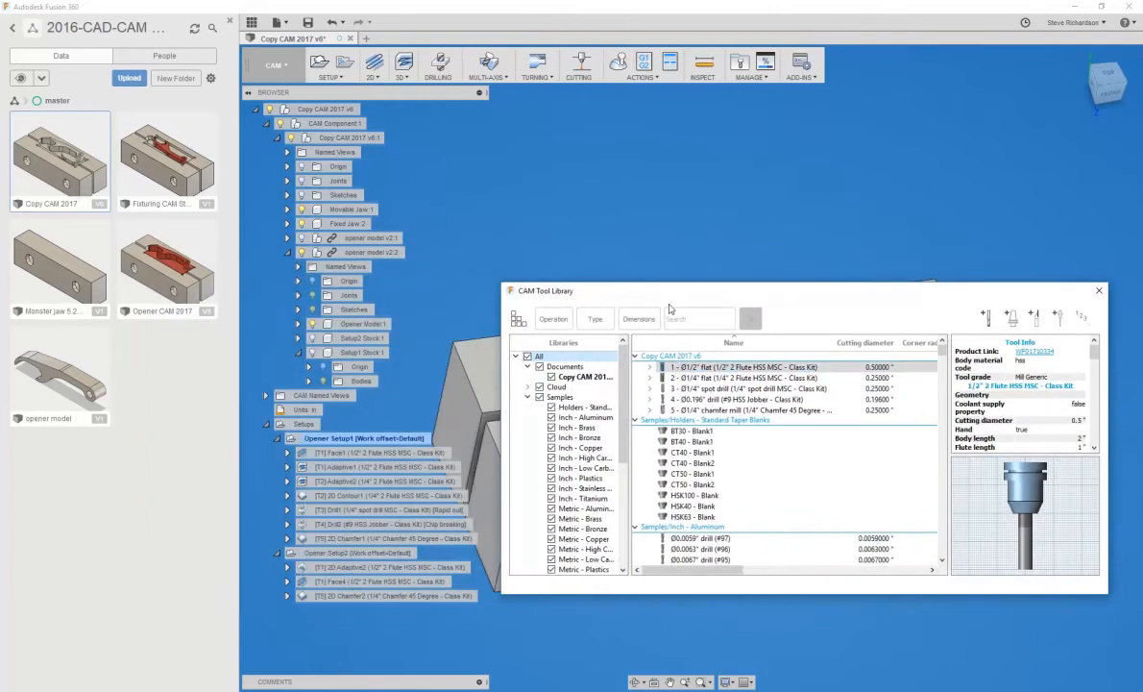
left_click_drag(658, 298, 558, 180)
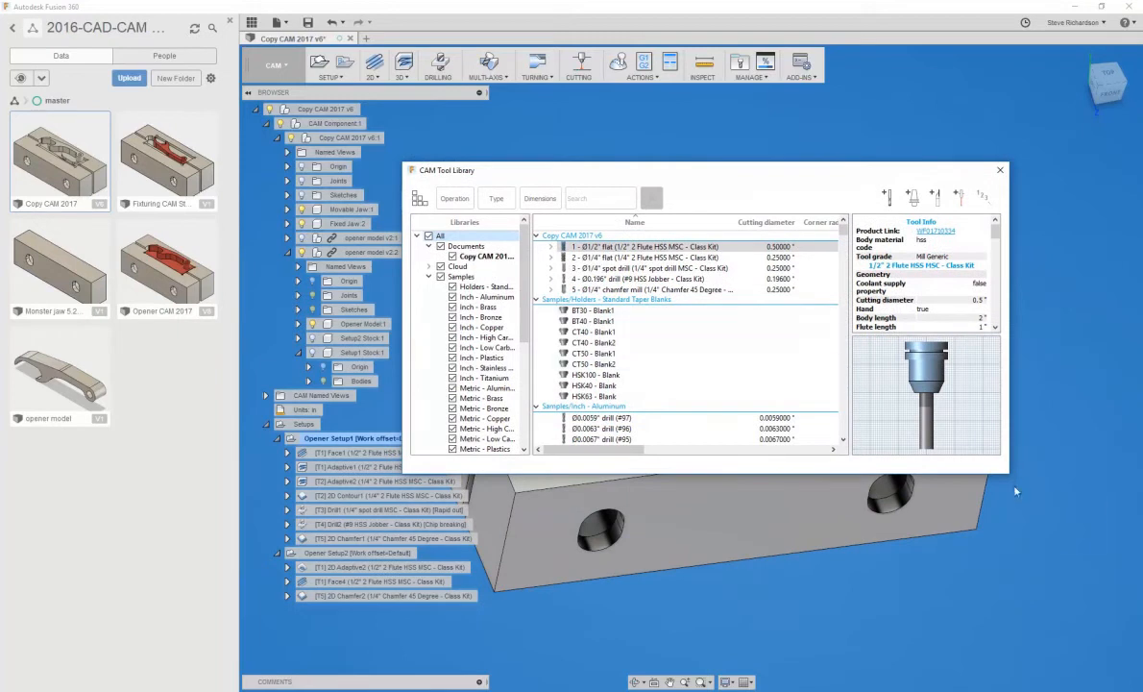
left_click_drag(1005, 474, 1024, 533)
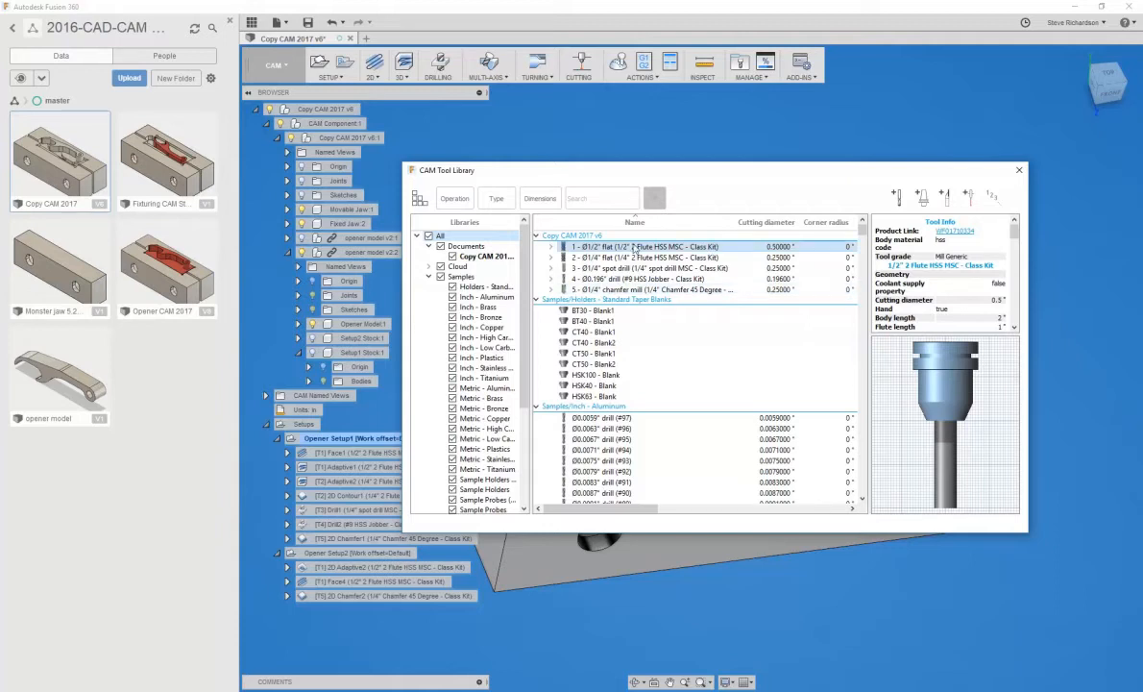
Open tool 1, the 1/2" flat end mill, and review its cutter, shaft, holder, feed and speed, and post-processor settings
double_click(602, 247)
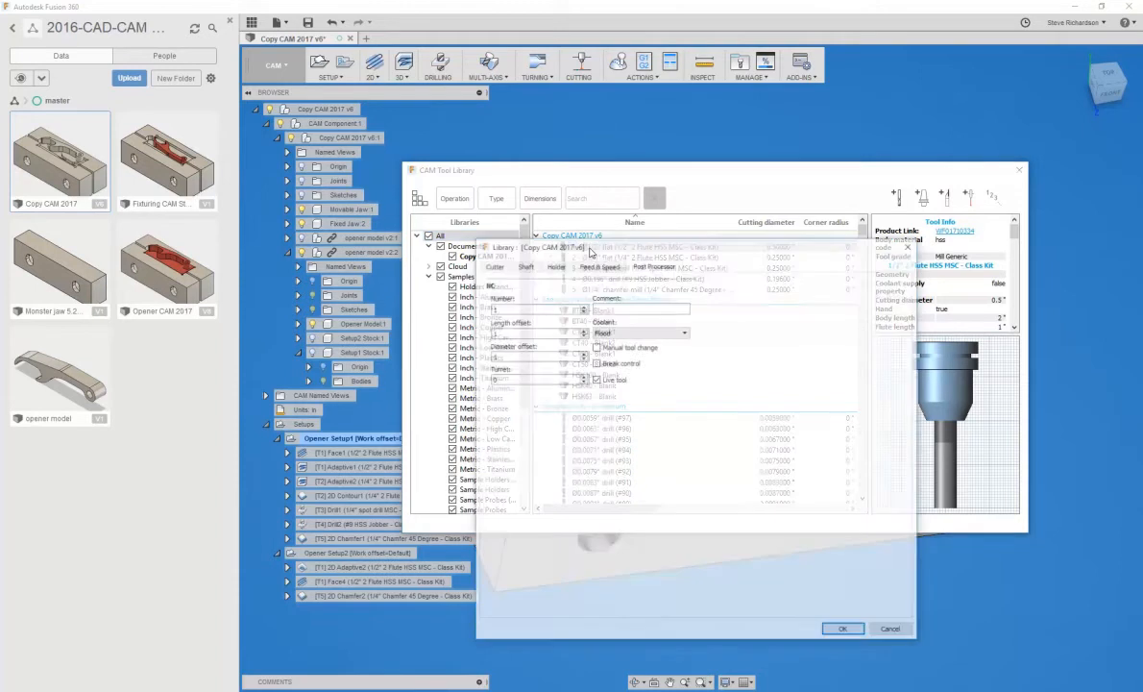
left_click(491, 265)
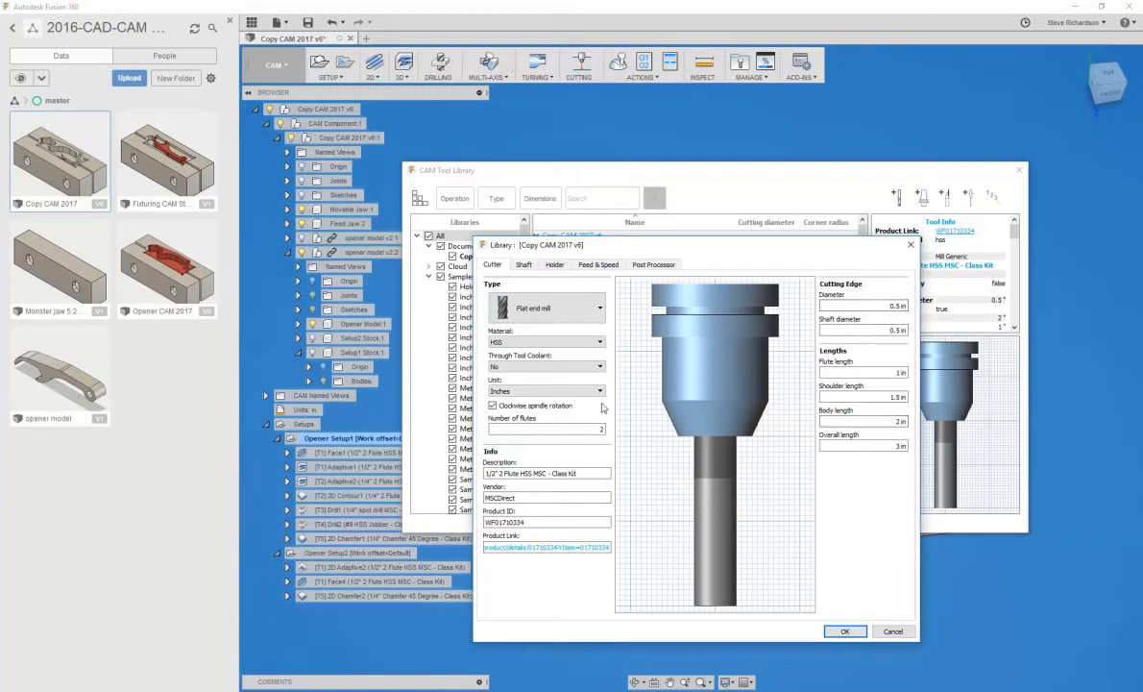
left_click_drag(682, 252, 710, 135)
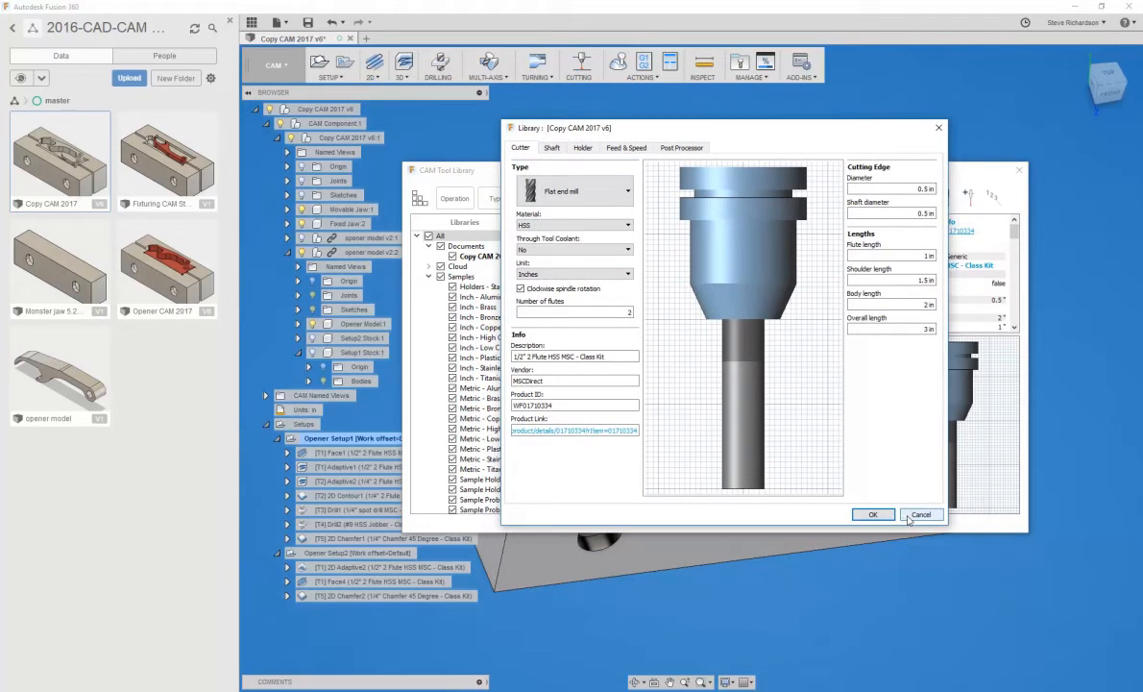
left_click(551, 148)
left_click(581, 148)
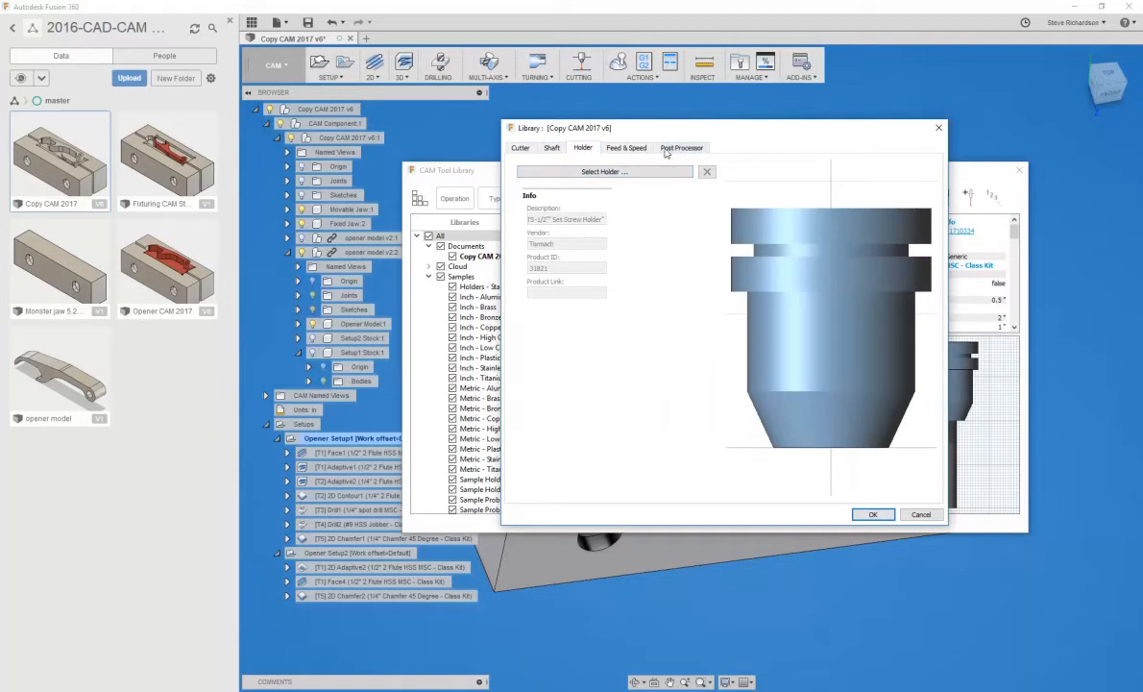
left_click(622, 146)
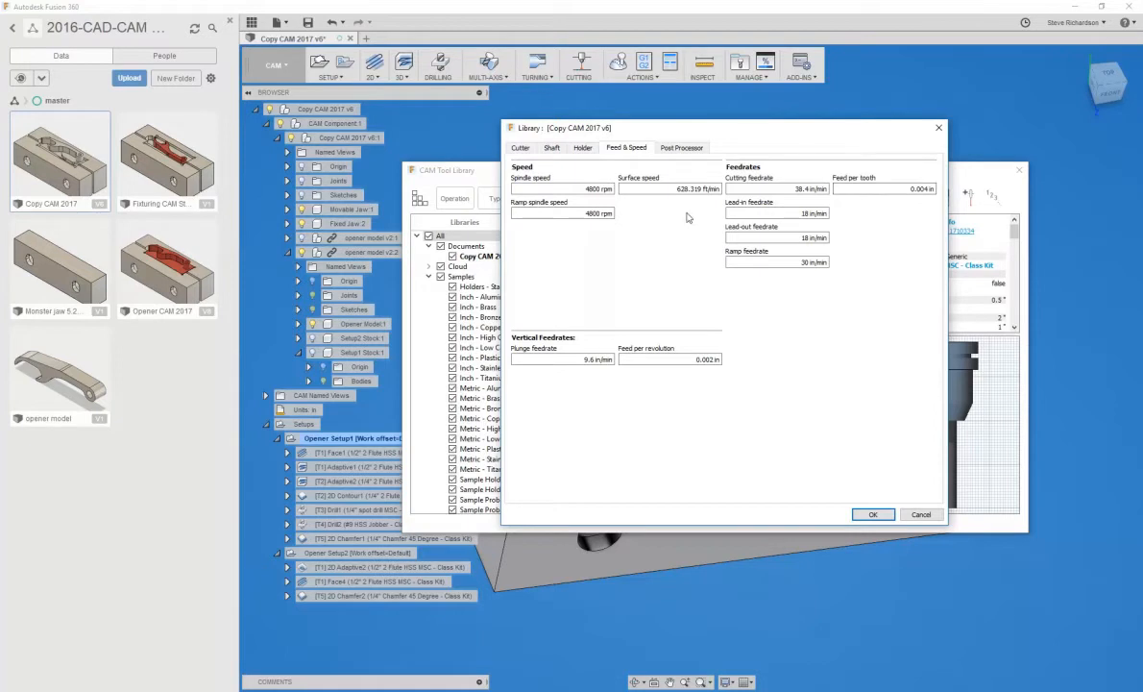
left_click(679, 149)
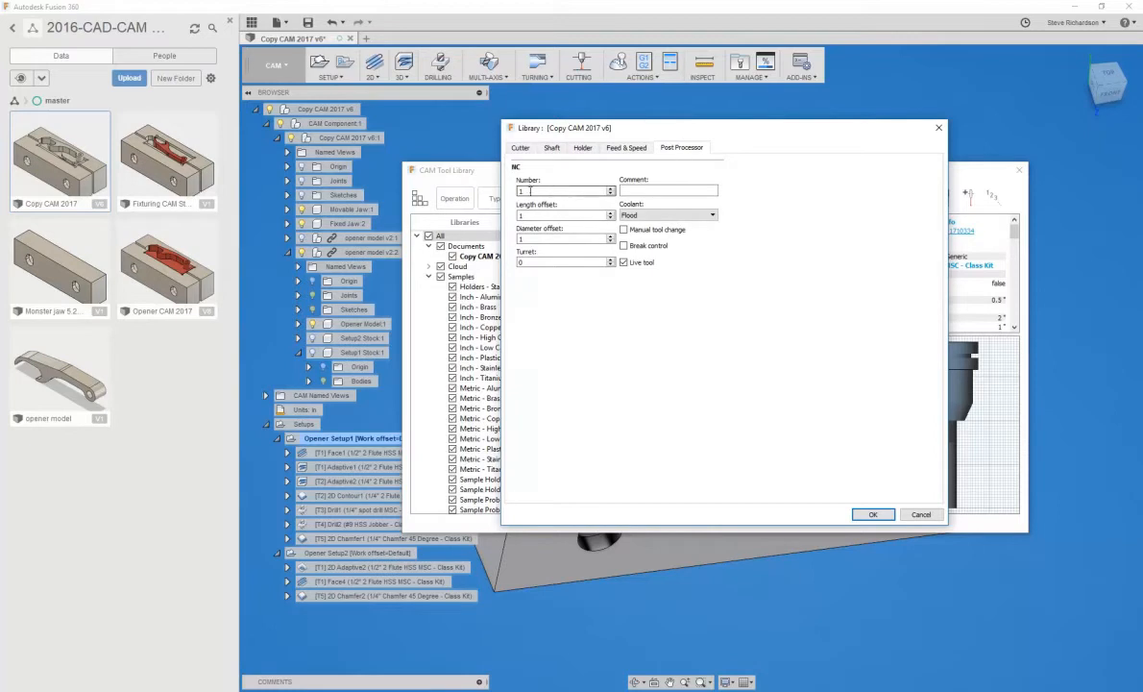
Accept the 1/2" flat end mill's settings without overriding the feeds and speeds of the operations that use it
left_click(876, 514)
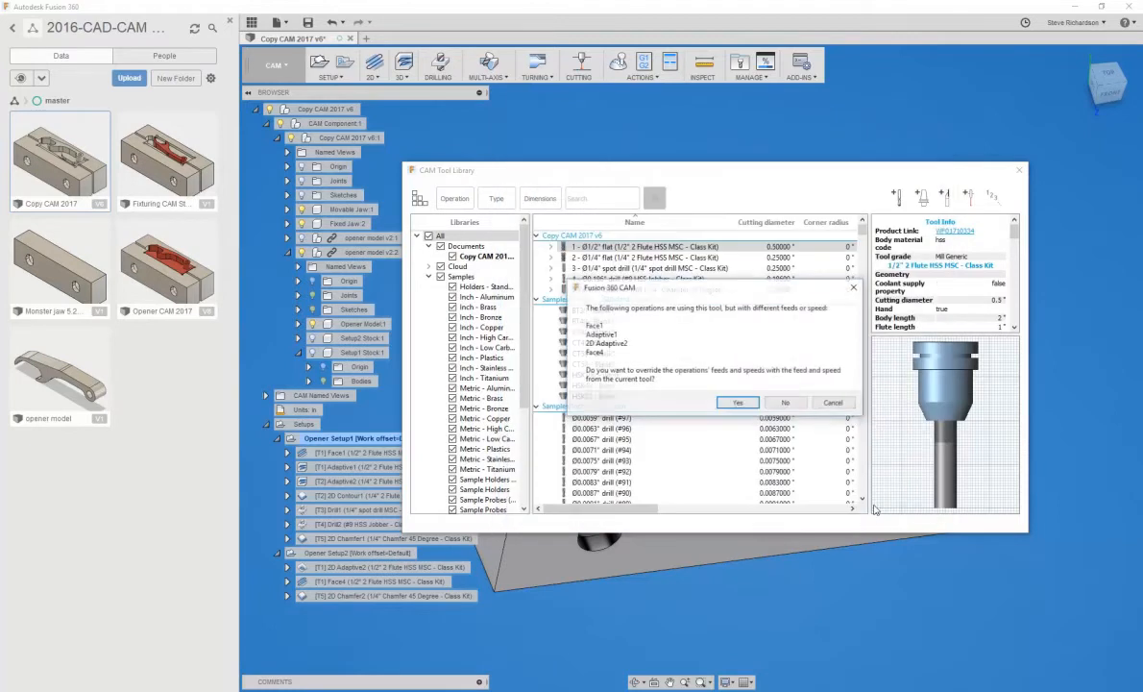
left_click_drag(600, 288, 555, 211)
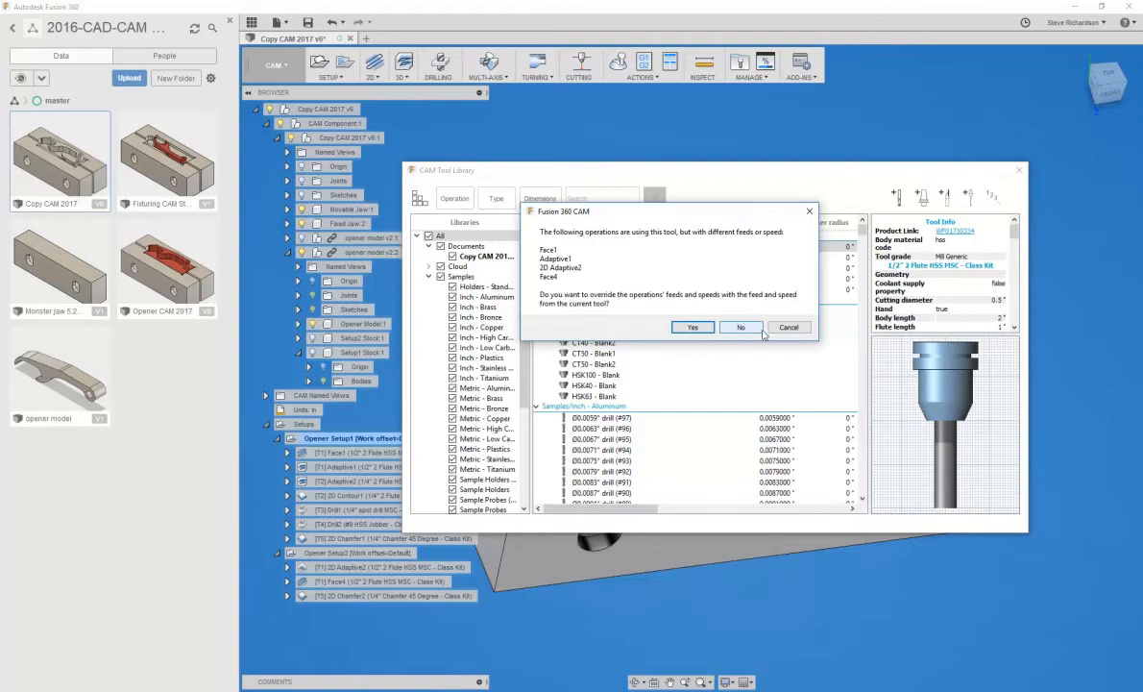
left_click(741, 329)
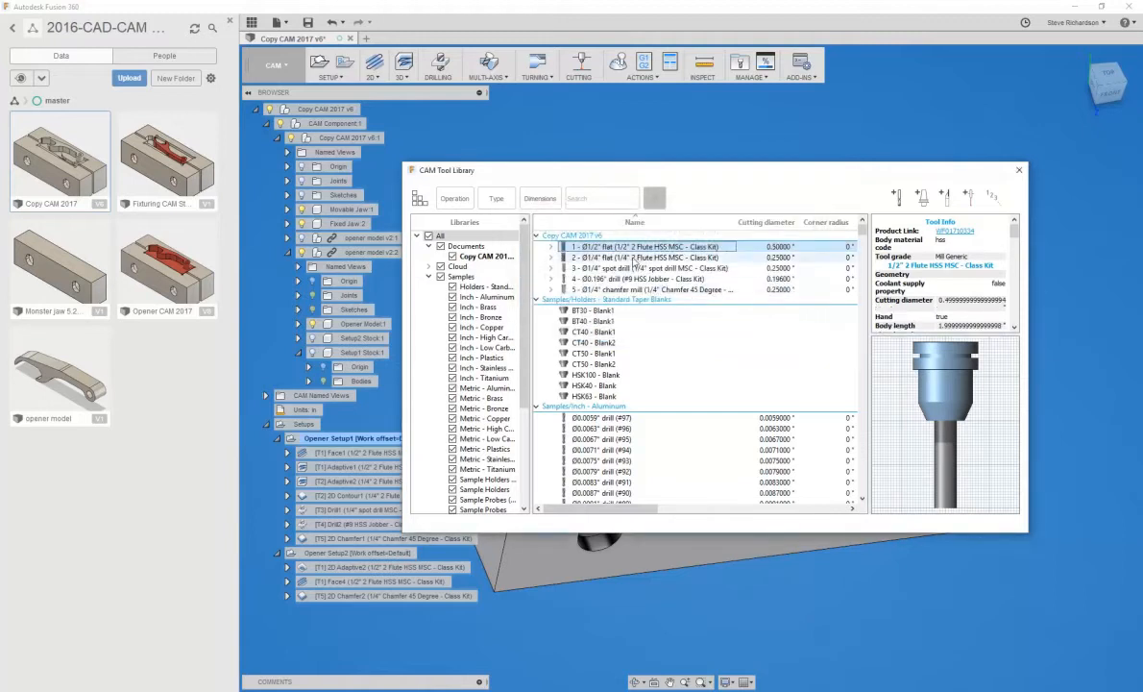
Review the 1/4" flat end mill's cutter, shaft, holder, feed and speed, and post-processor settings, cancelling the override of its operations' feeds
double_click(581, 257)
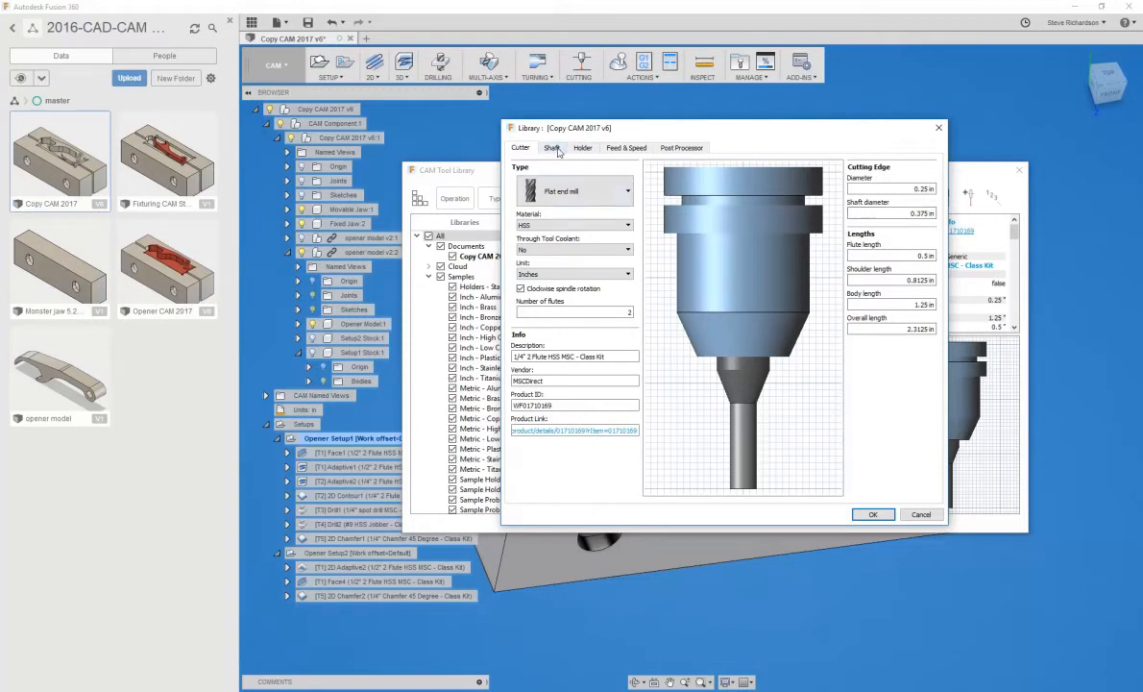
left_click(553, 148)
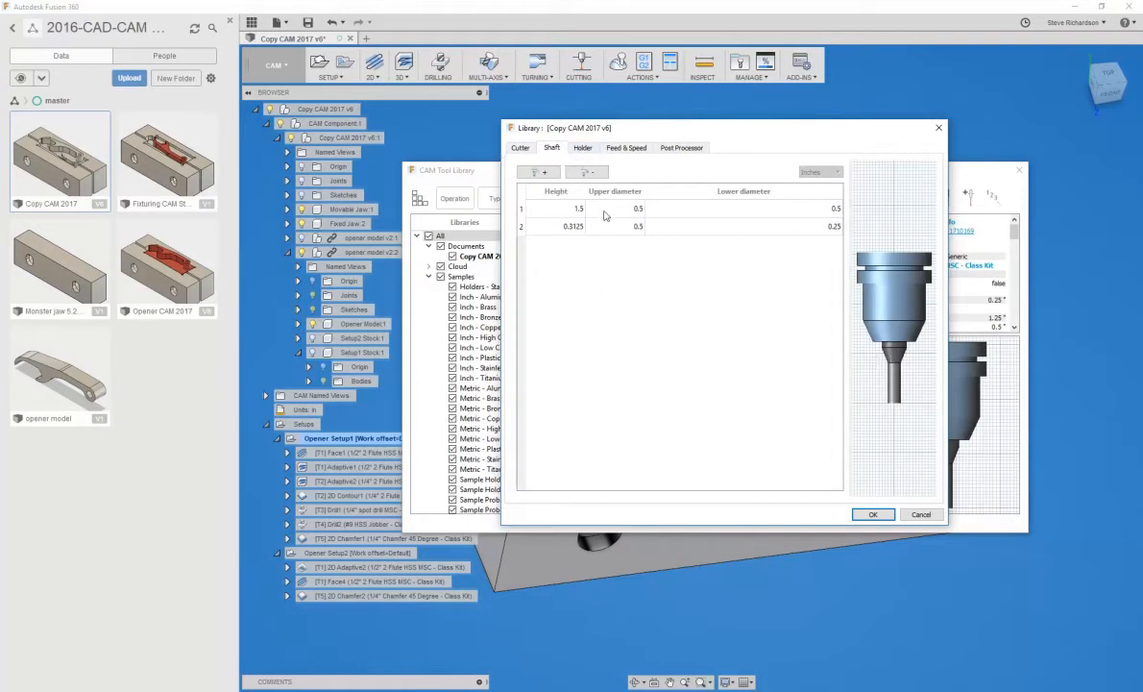
left_click(588, 148)
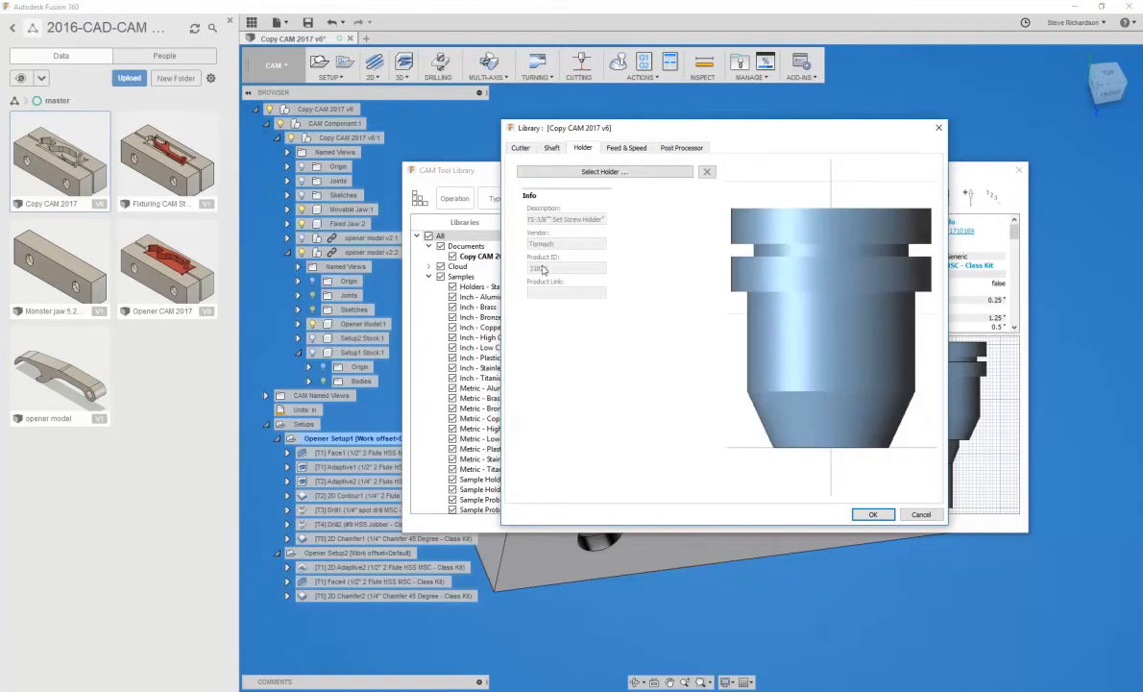
left_click(626, 148)
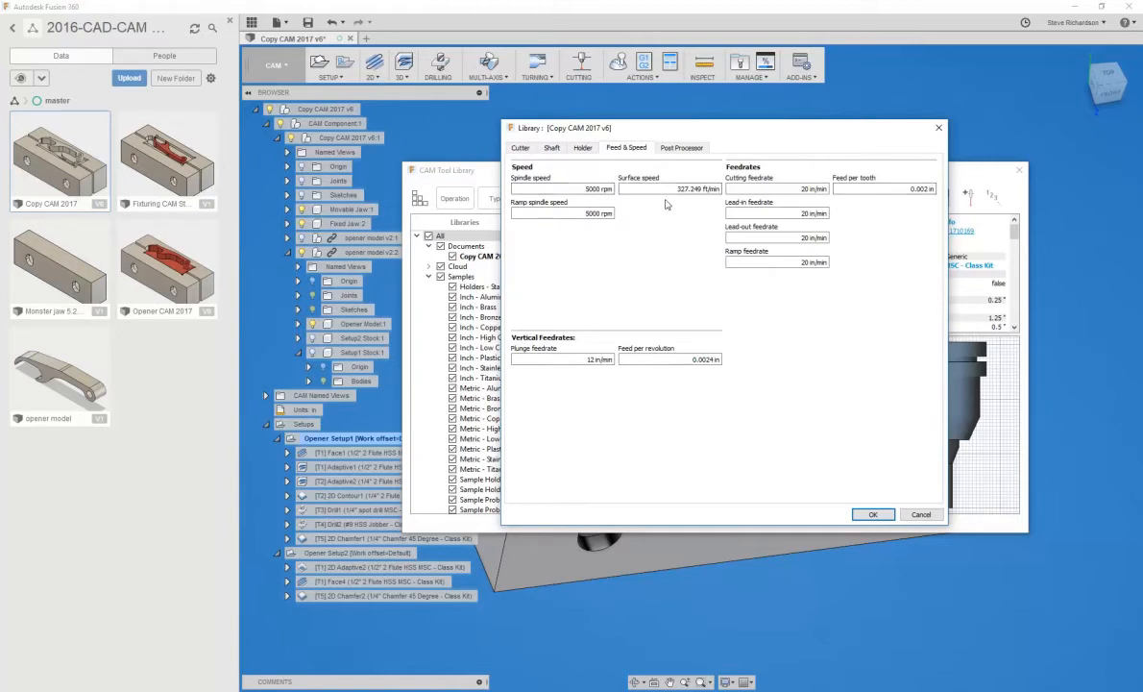
left_click(673, 151)
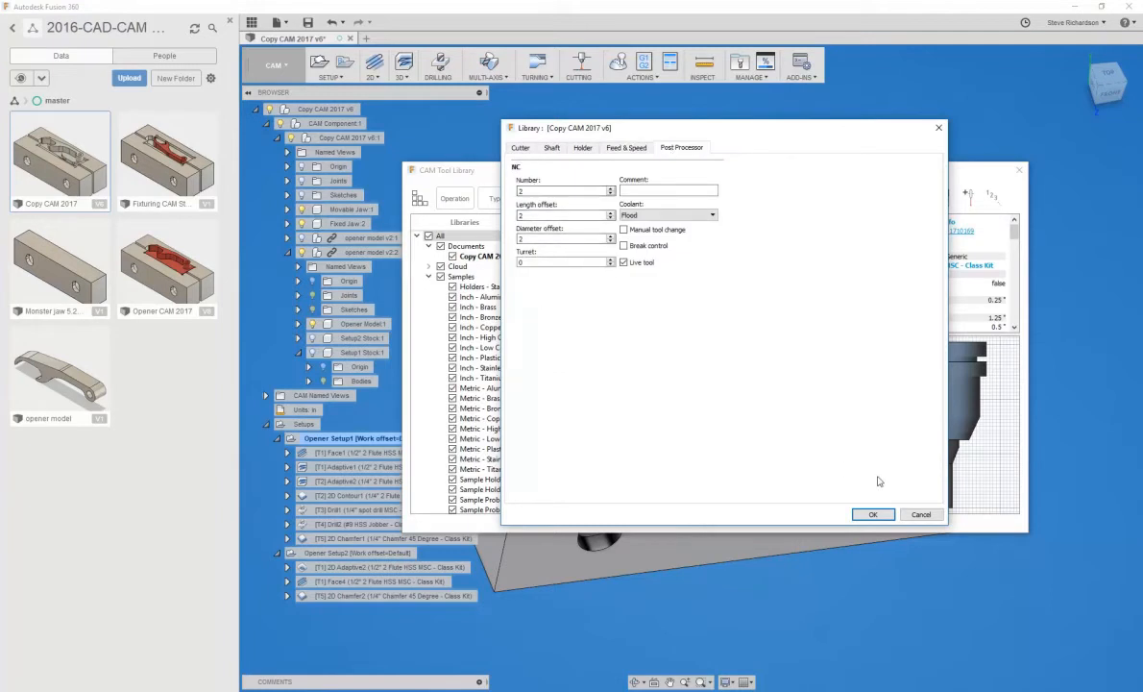
left_click(871, 513)
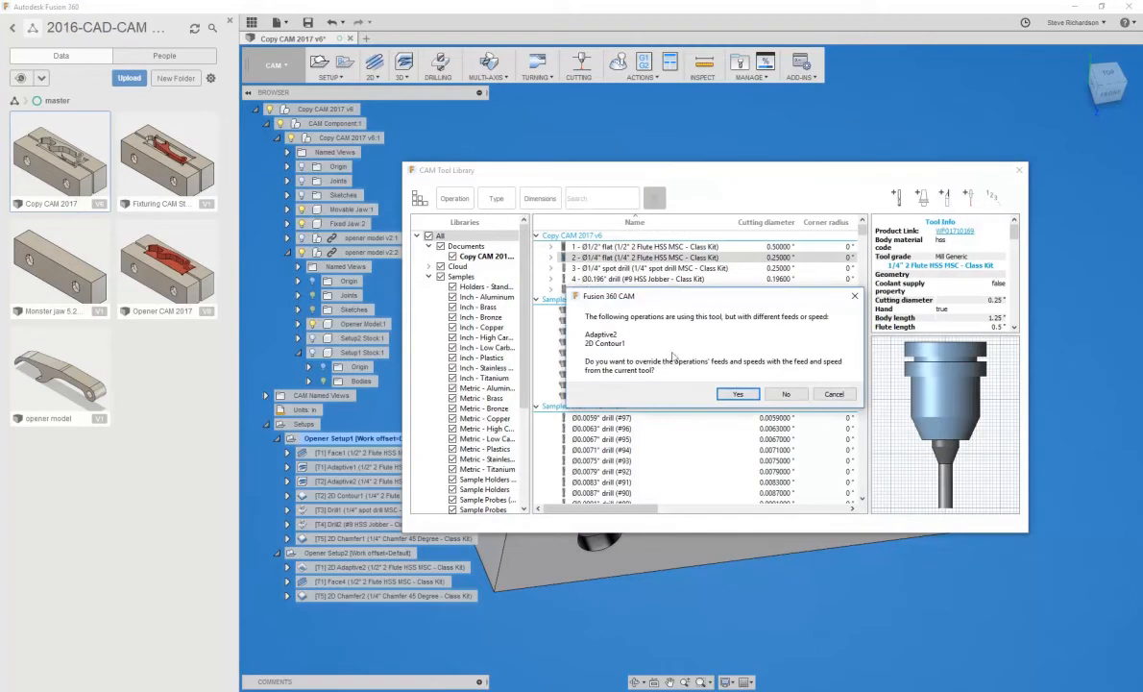
left_click(823, 395)
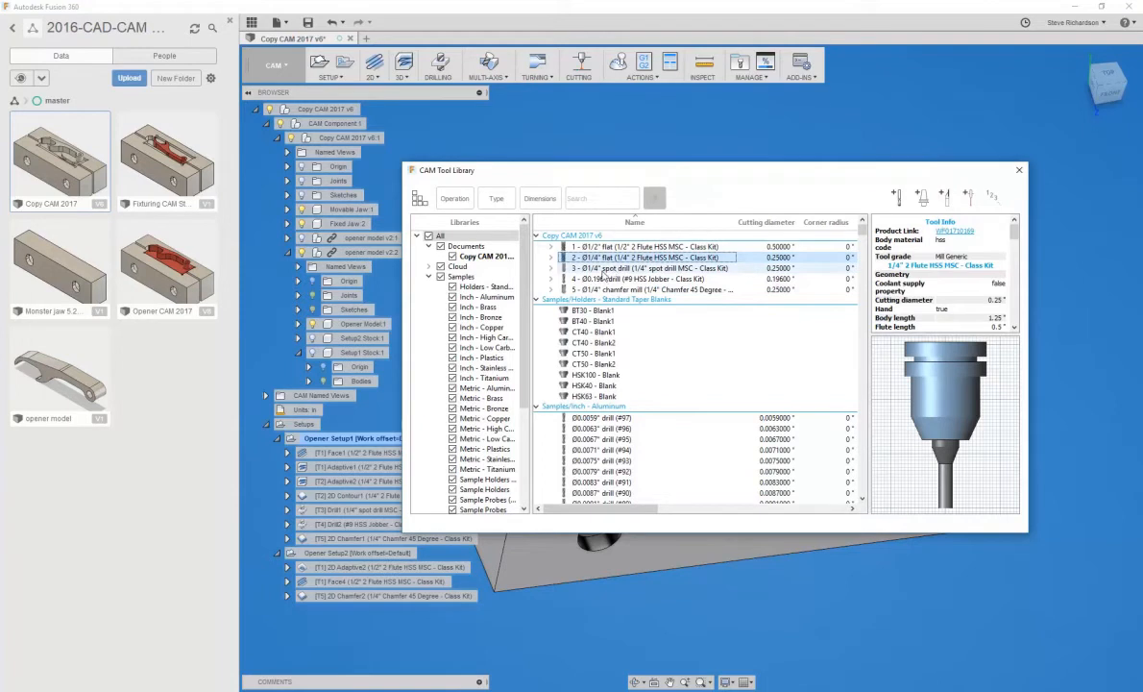
Review the 1/4" spot drill's cutter, shaft, holder, feed and speed, and post-processor settings, accepting them as they are
double_click(604, 269)
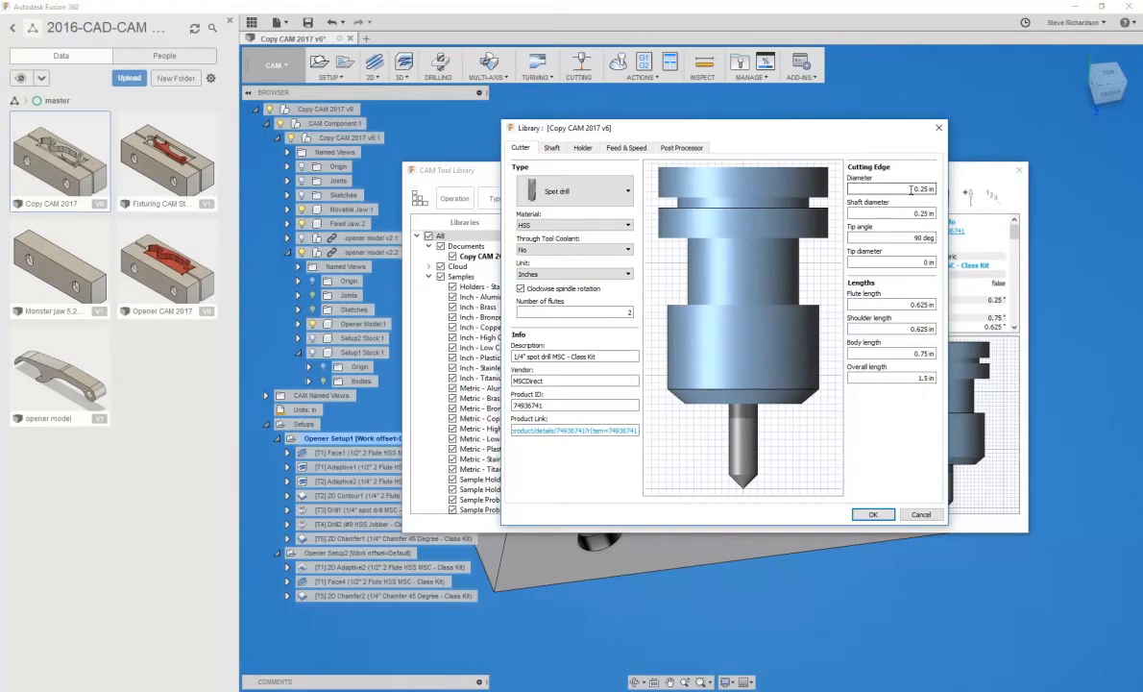
left_click(552, 147)
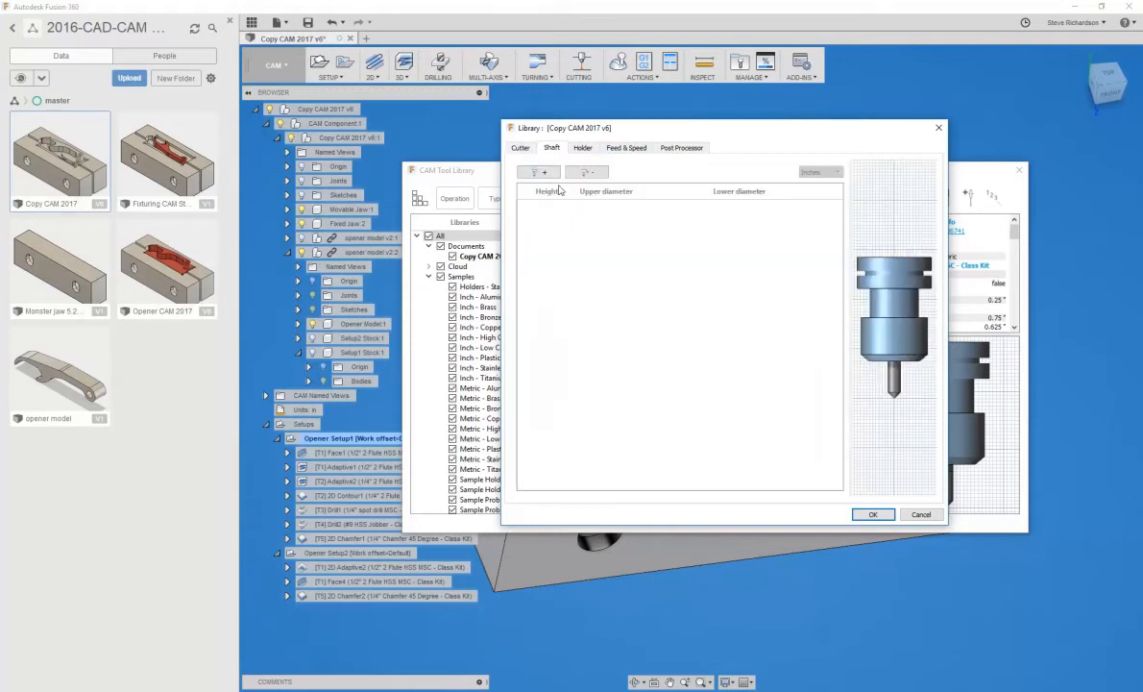
left_click(582, 148)
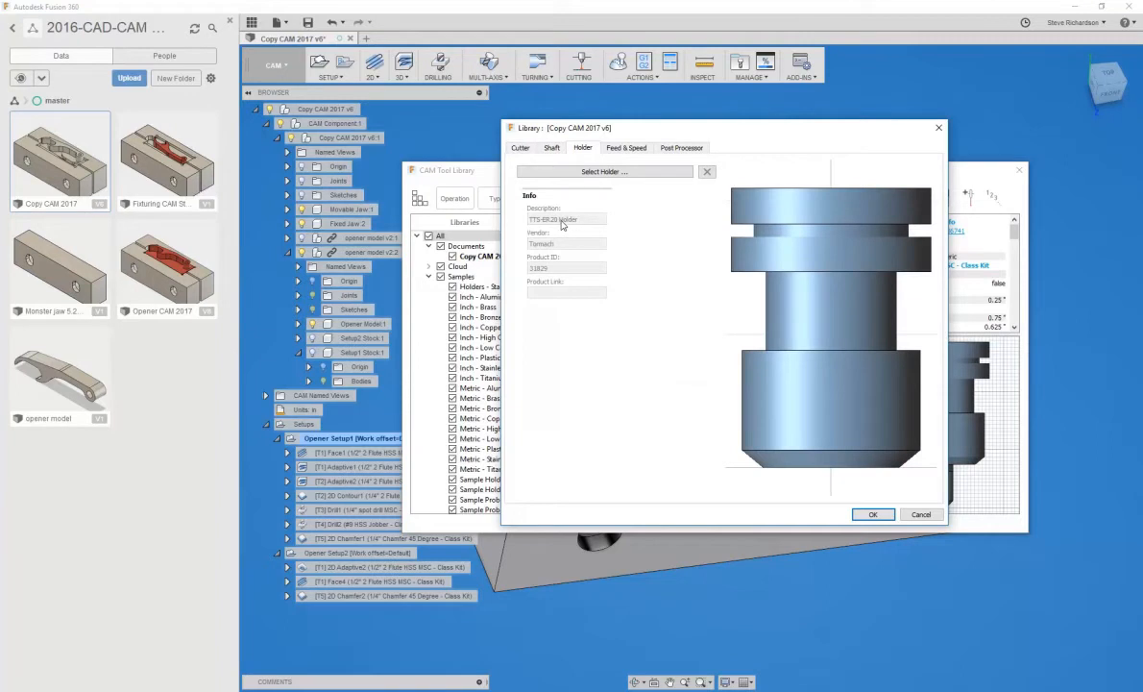
left_click(622, 148)
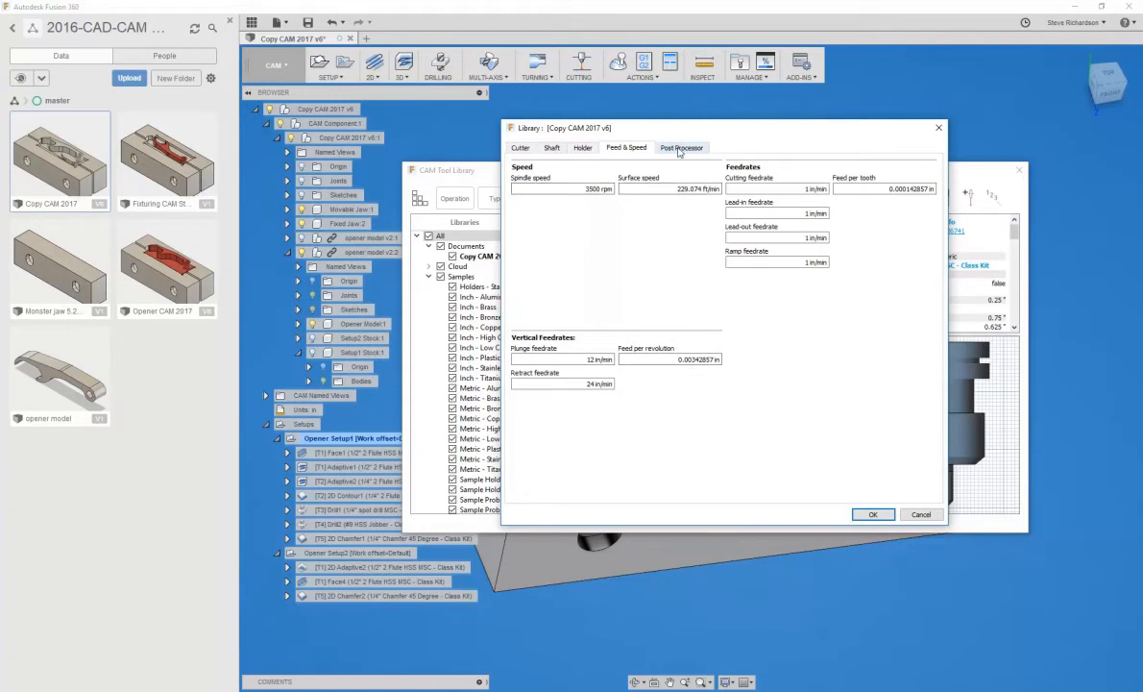
left_click(680, 149)
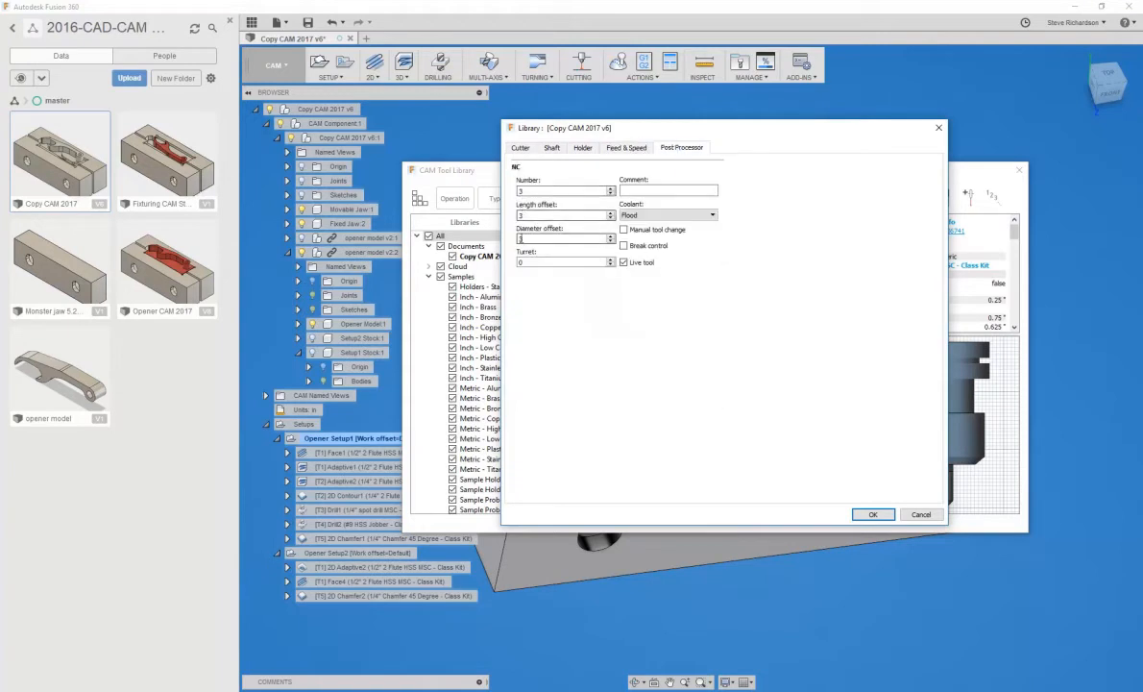
left_click(872, 515)
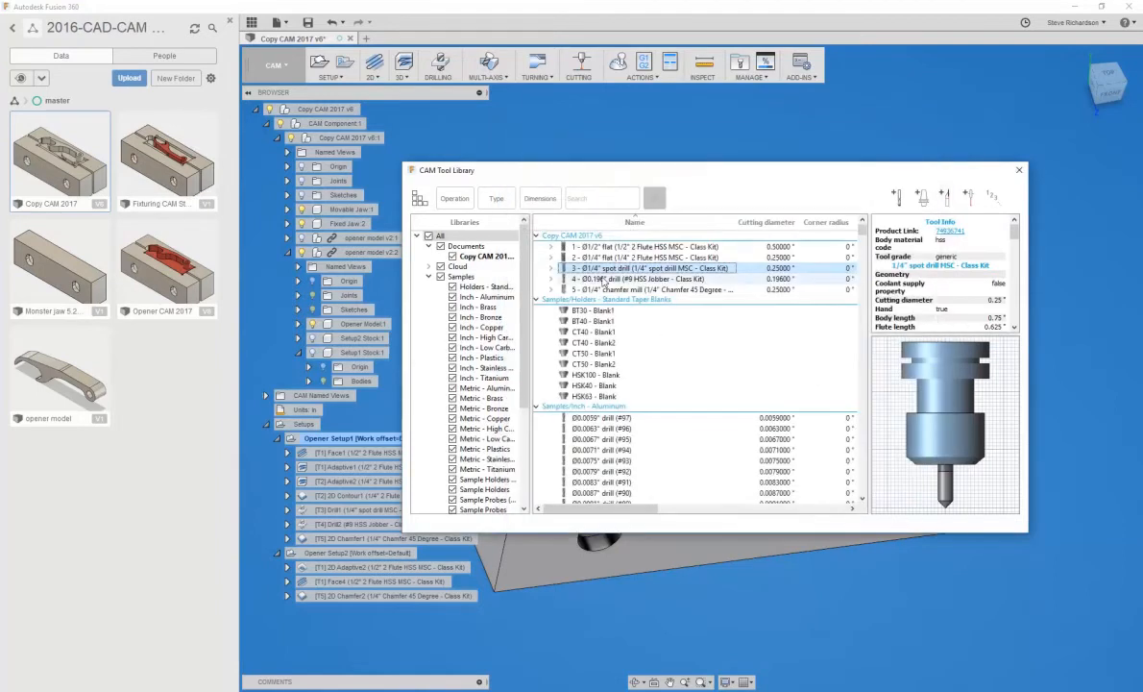
Review the #9 HSS jobber drill's cutter, shaft, holder, feed and speed, and post-processor settings, leaving without applying changes
left_click(603, 279)
double_click(603, 278)
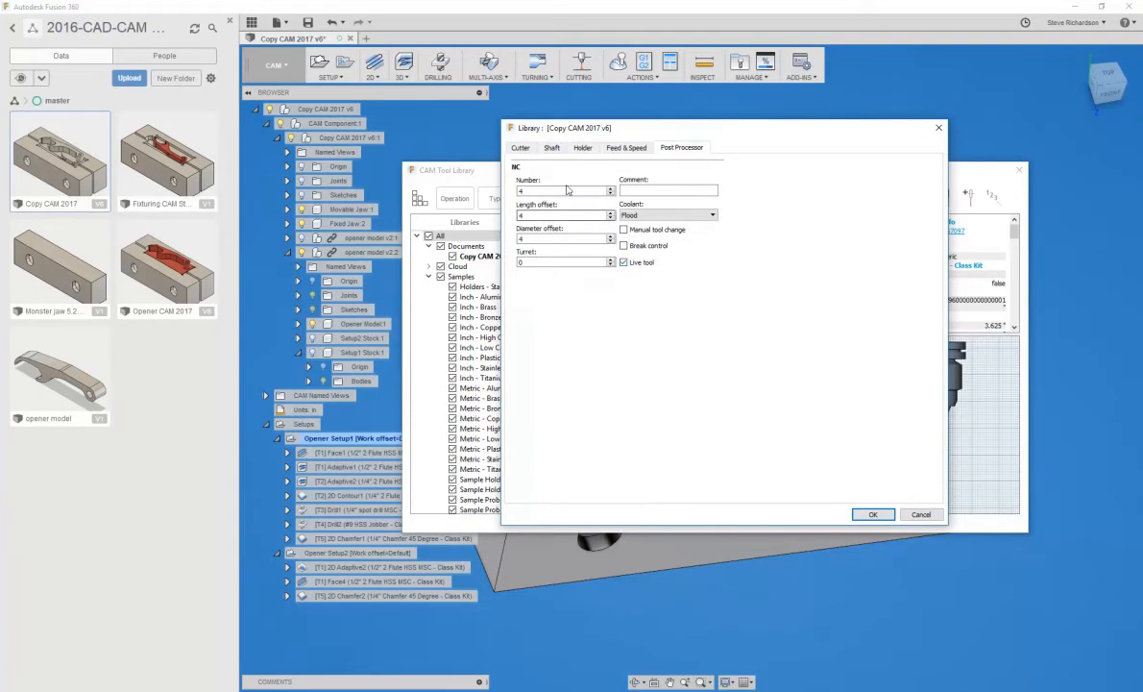
left_click(519, 146)
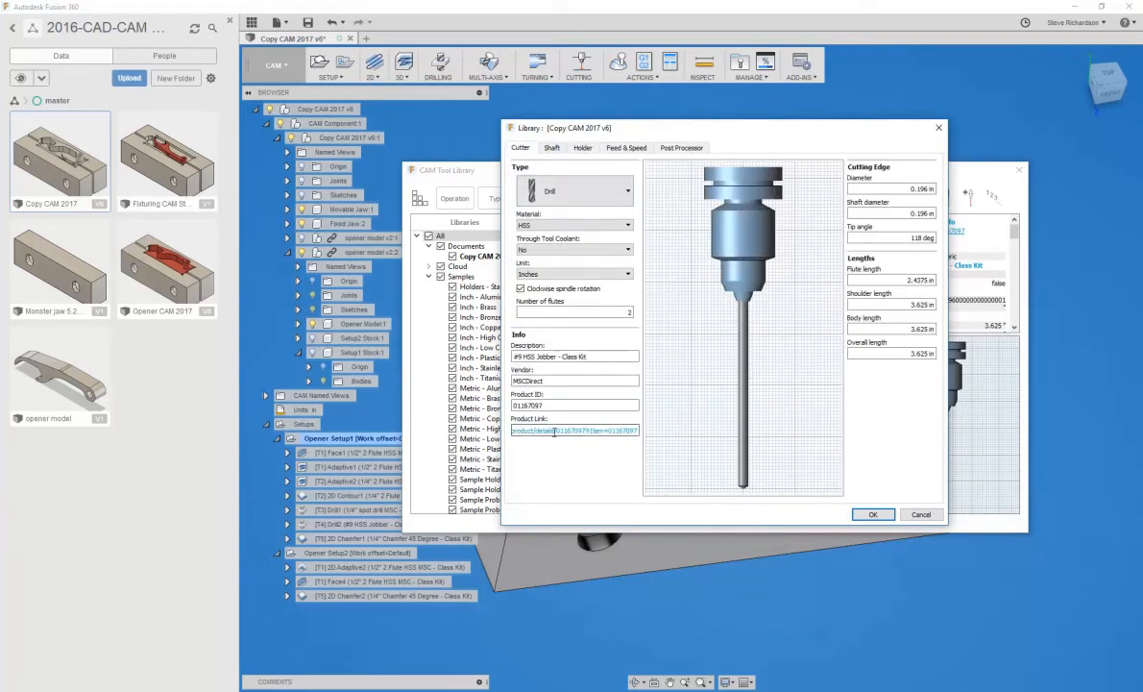
left_click(553, 149)
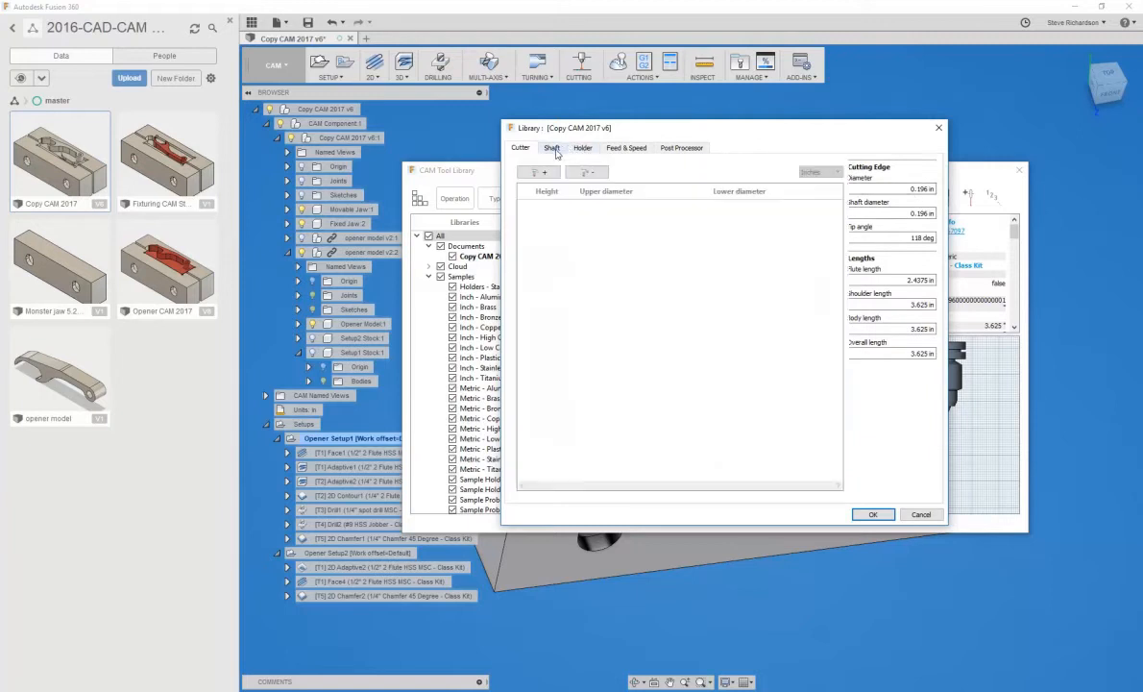
left_click(583, 148)
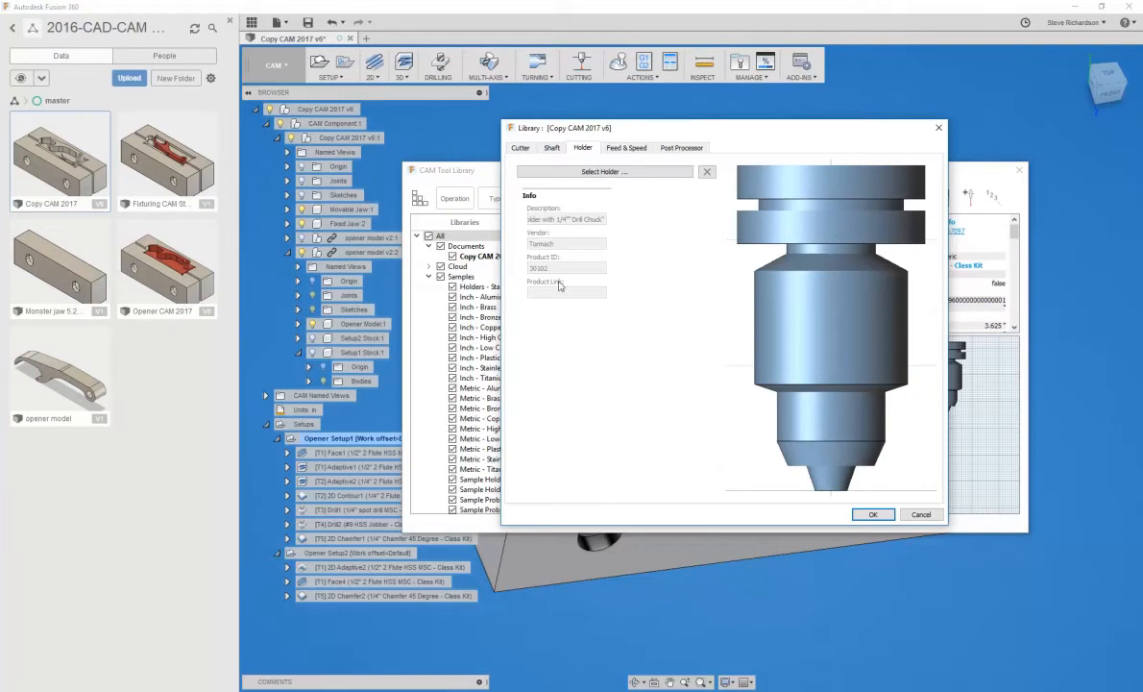
left_click(603, 150)
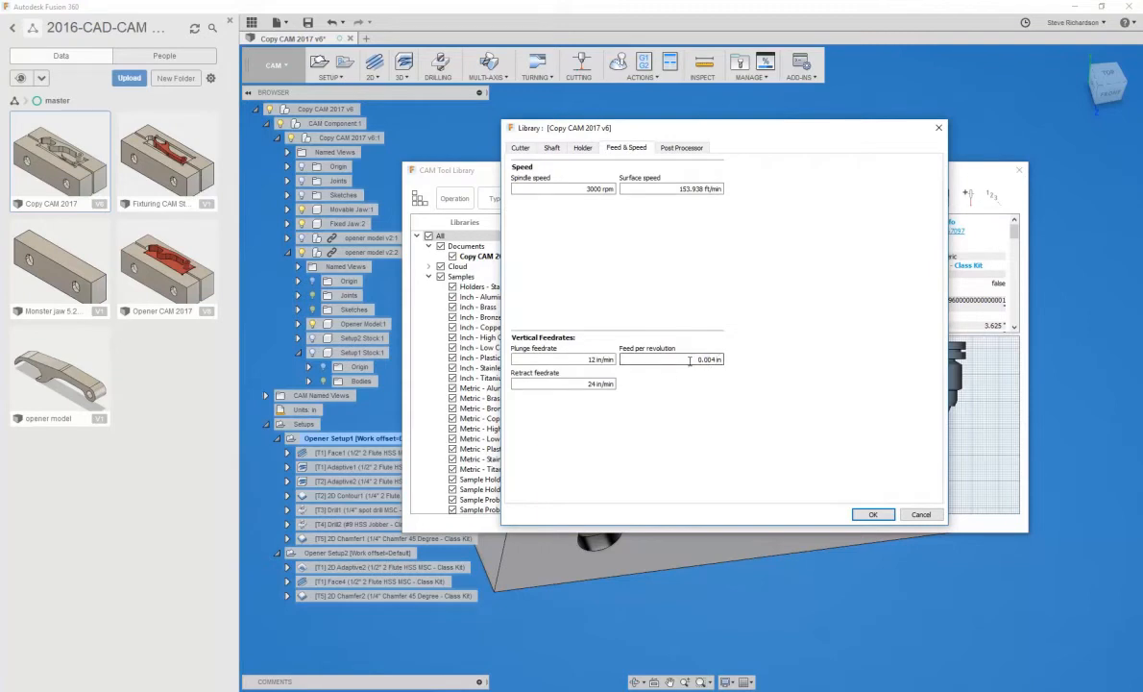
left_click(677, 150)
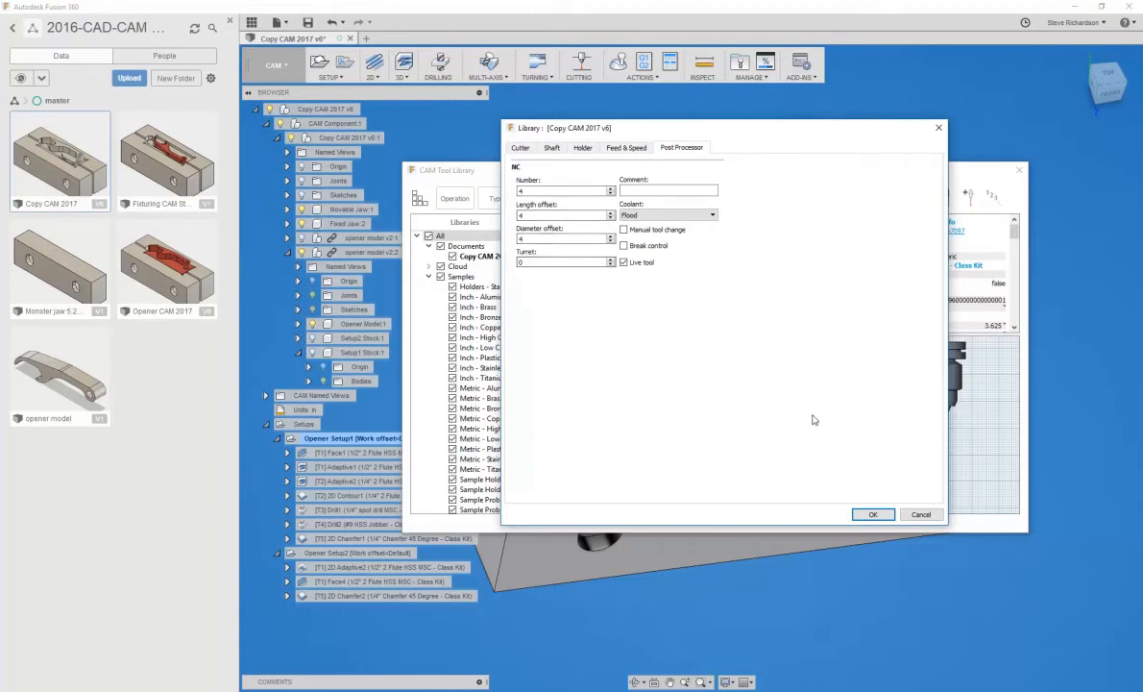
left_click(920, 515)
Review the 1/4" 45-degree chamfer mill's cutter, holder, feed and speed, and post-processor settings without changes, and close the tool library
double_click(557, 255)
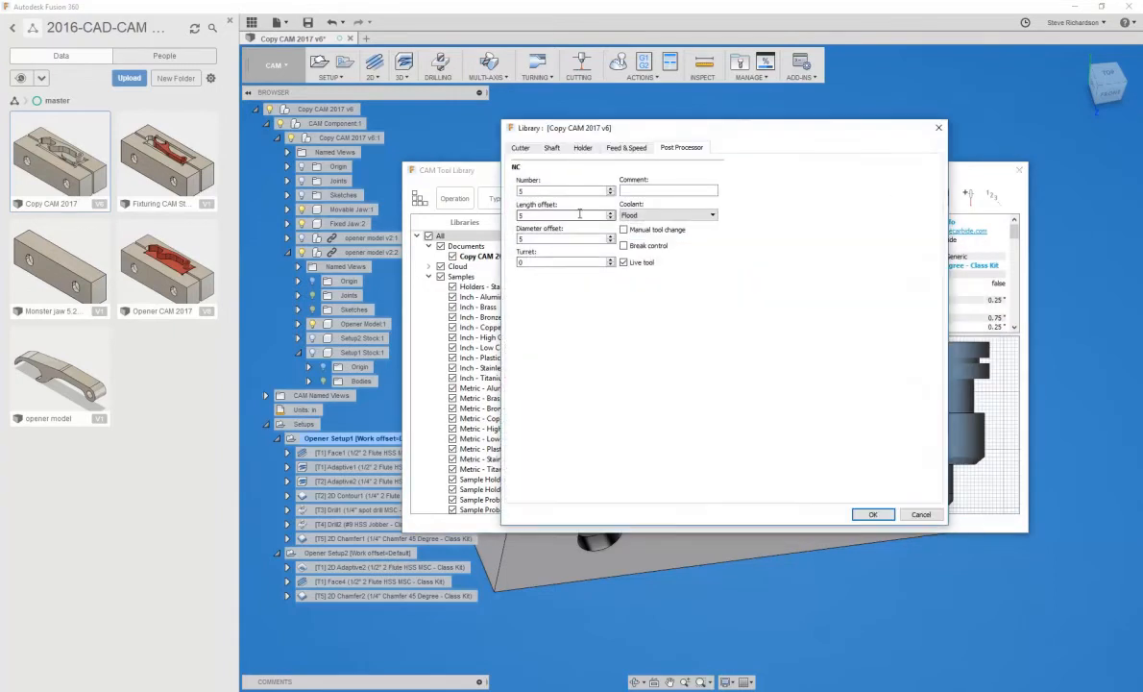
left_click(516, 147)
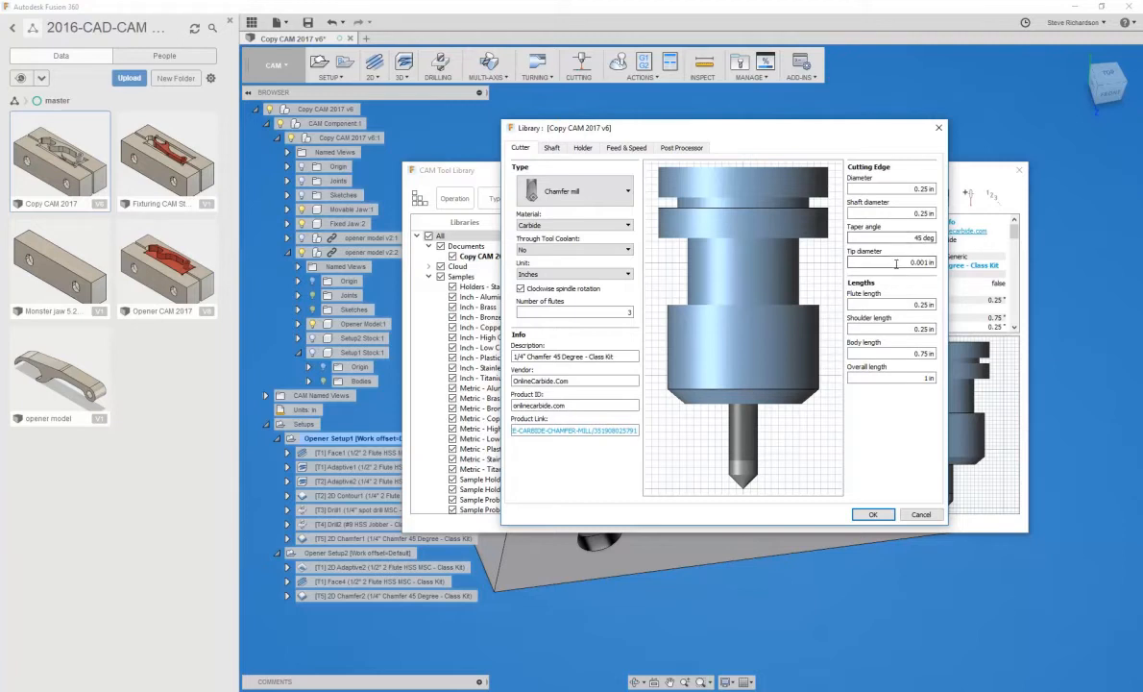
left_click(577, 150)
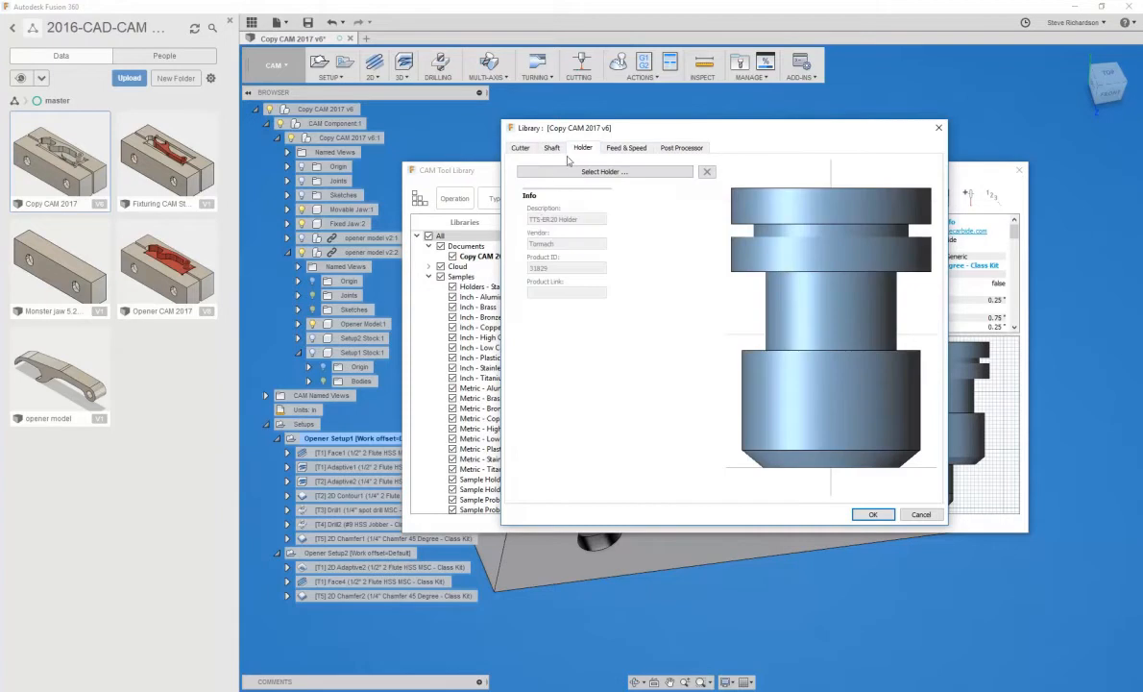
left_click(625, 148)
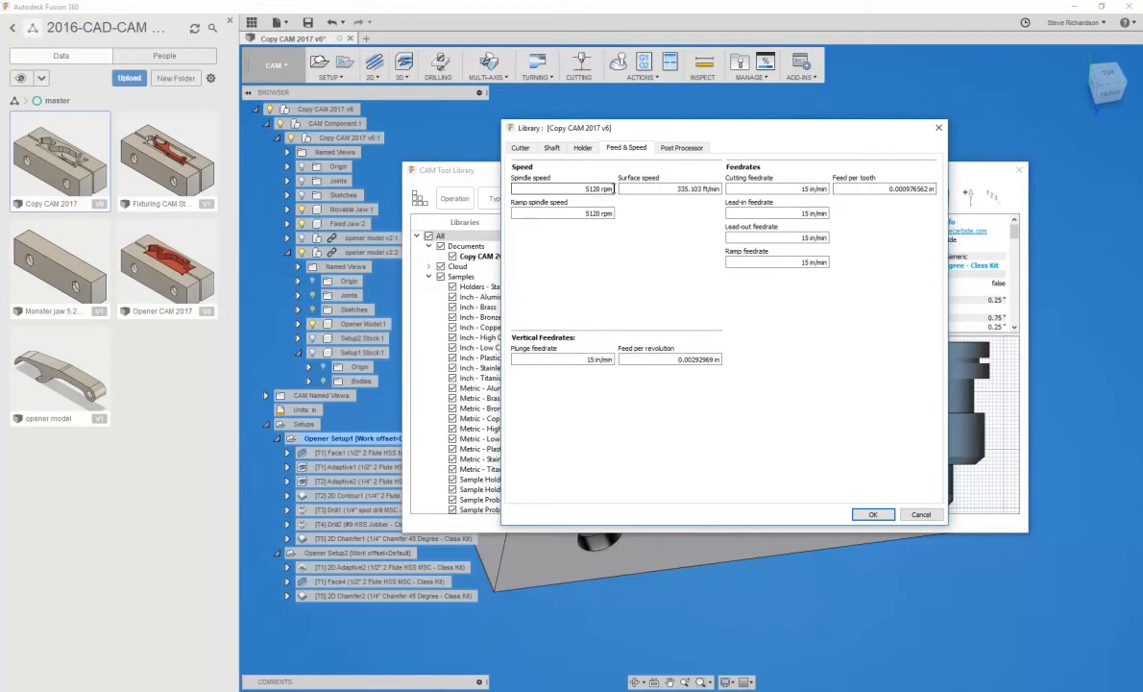
left_click(681, 148)
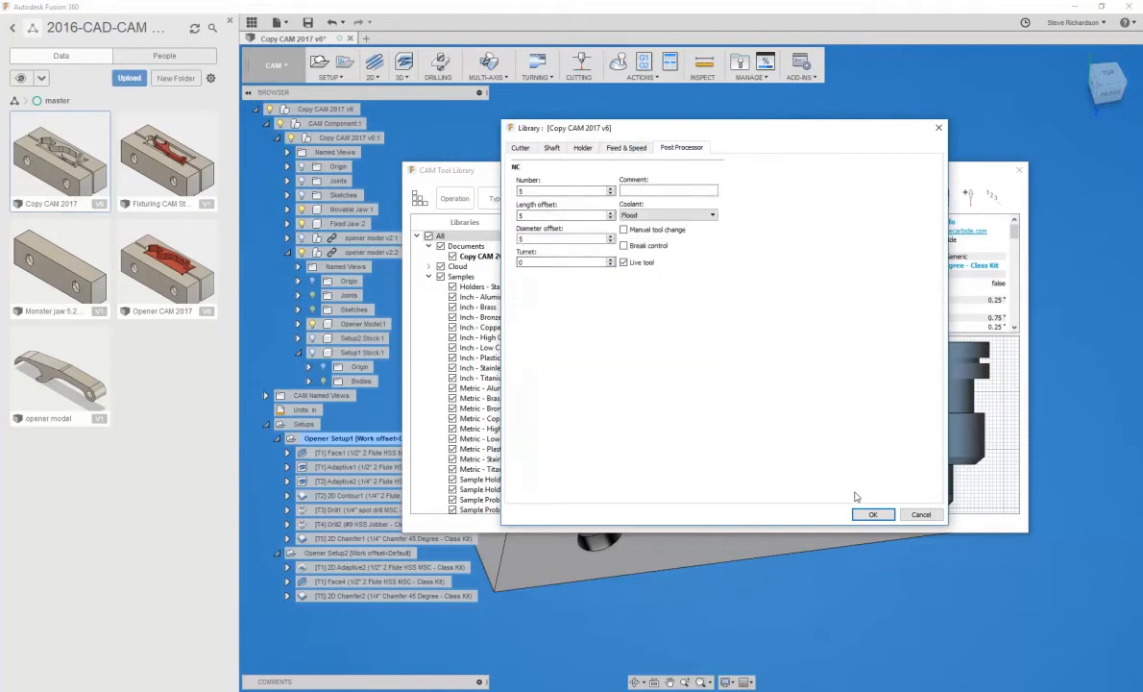
left_click(919, 516)
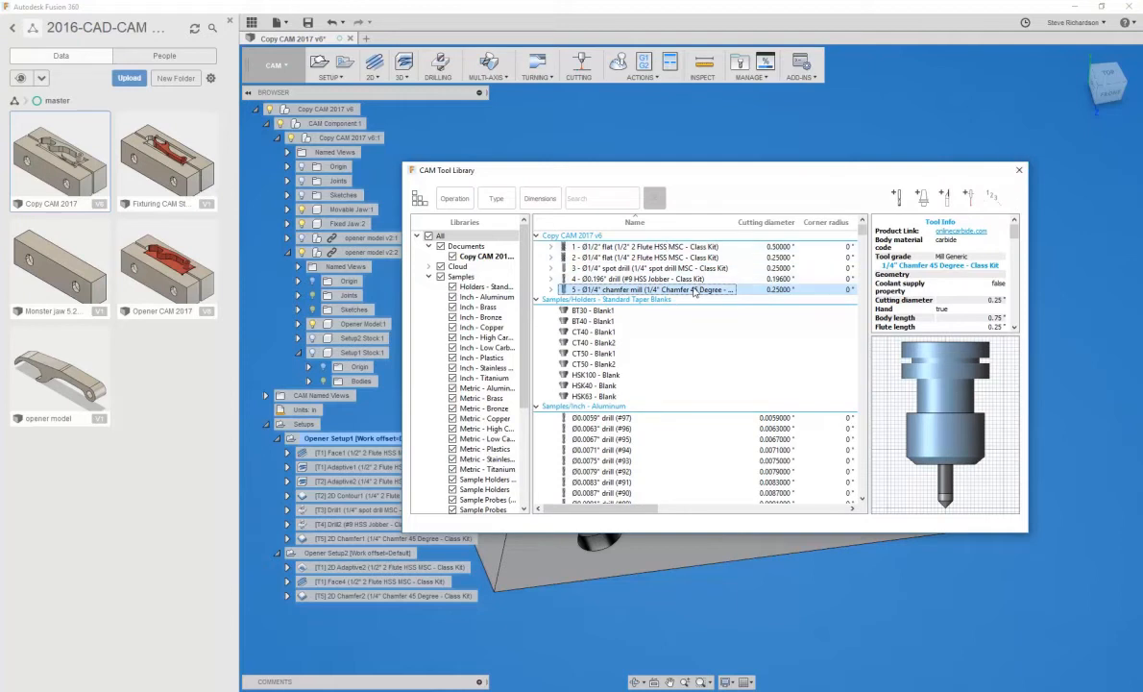
left_click(1021, 171)
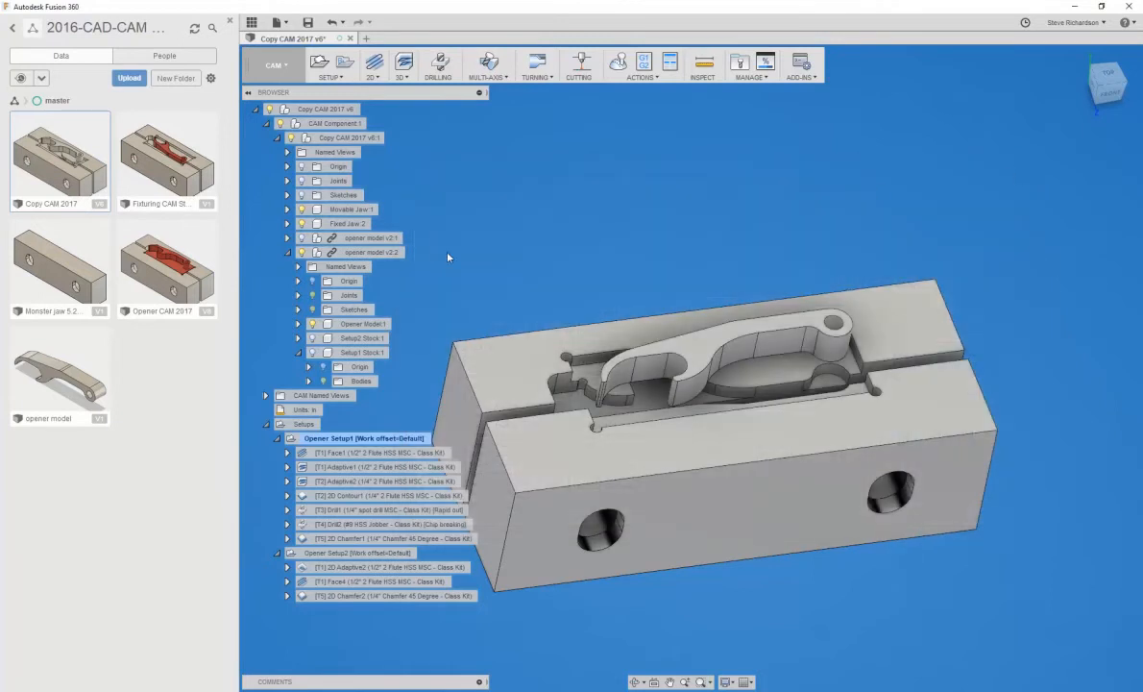
Compare the Face1 toolpath with the Opener Setup1 stock around the bottle opener held in the soft jaws
scroll(424, 235, "up", 1)
scroll(512, 275, "down", 3)
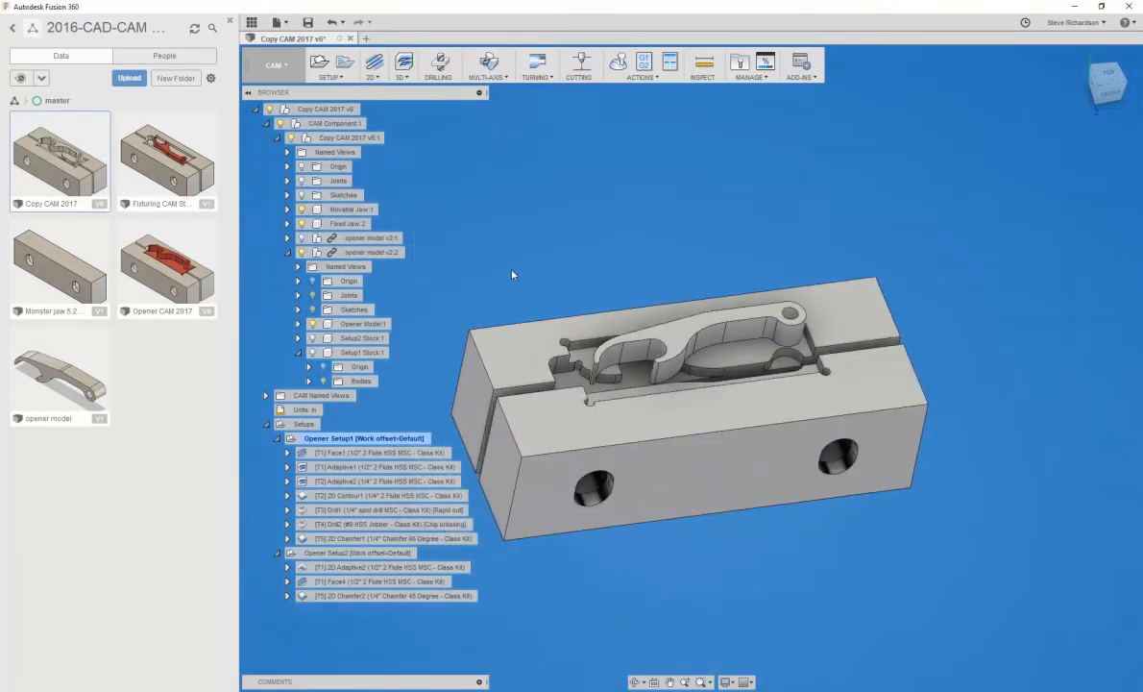
scroll(512, 274, "down", 1)
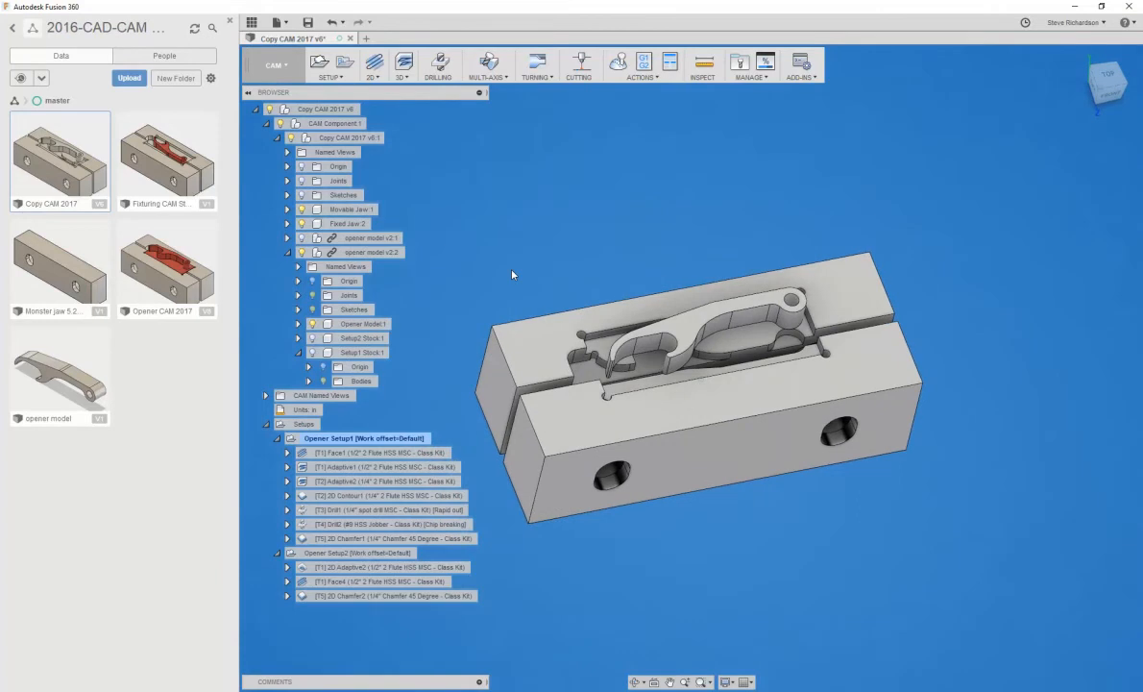
scroll(512, 275, "down", 1)
scroll(727, 388, "up", 2)
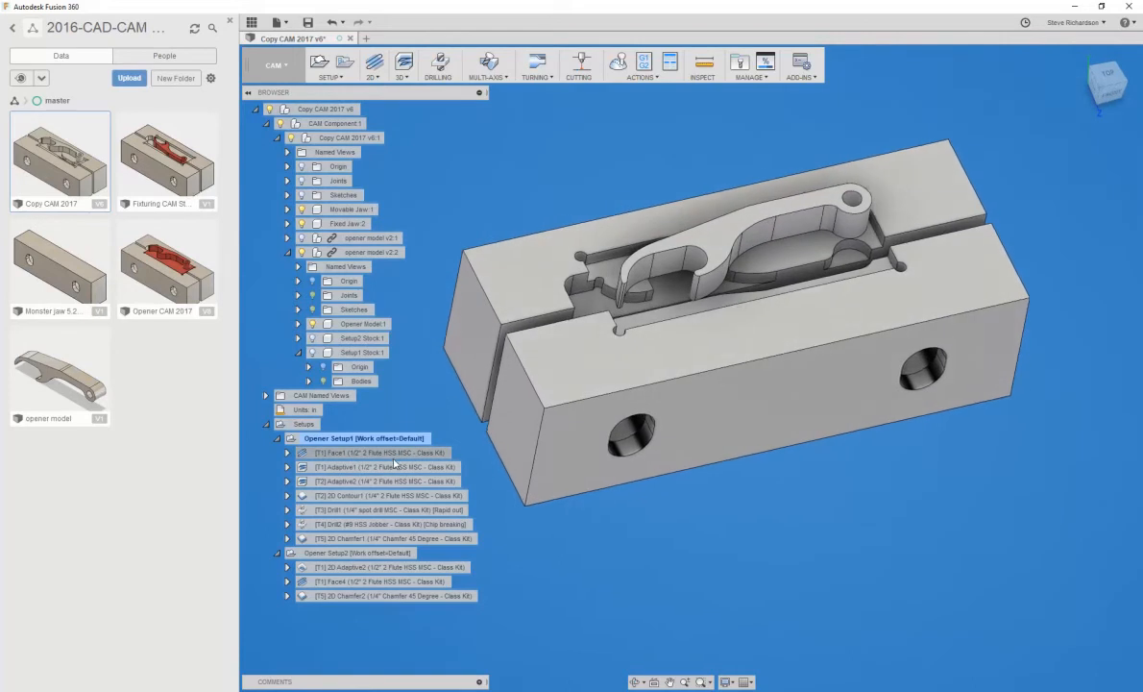
left_click(392, 456)
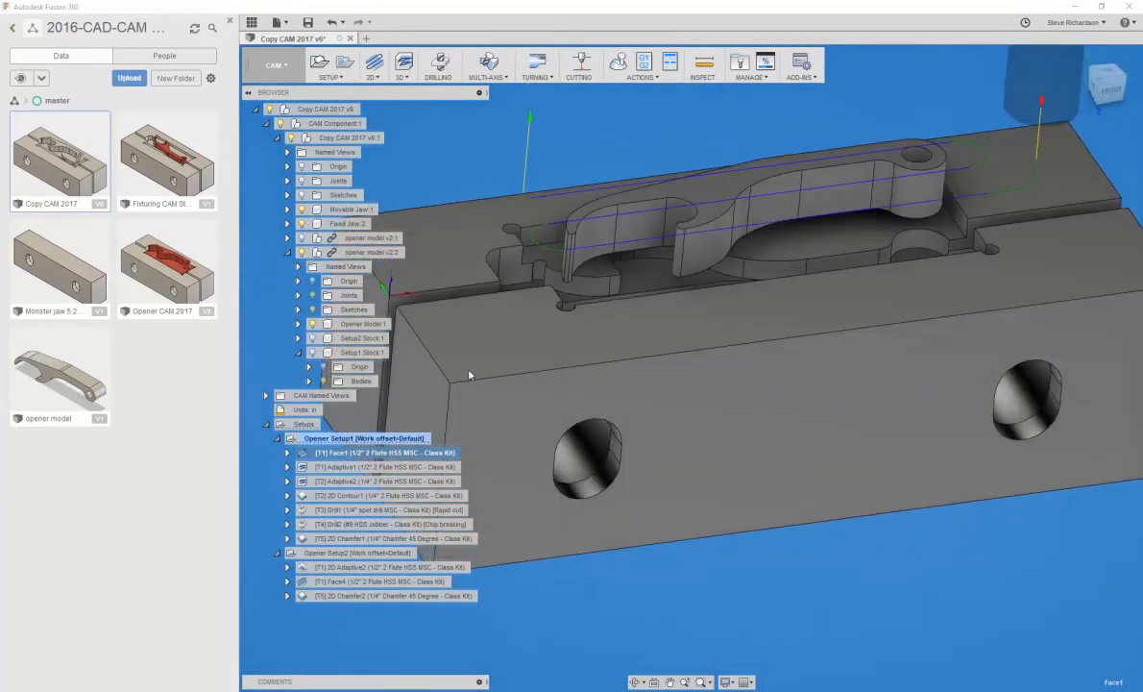
left_click(345, 441)
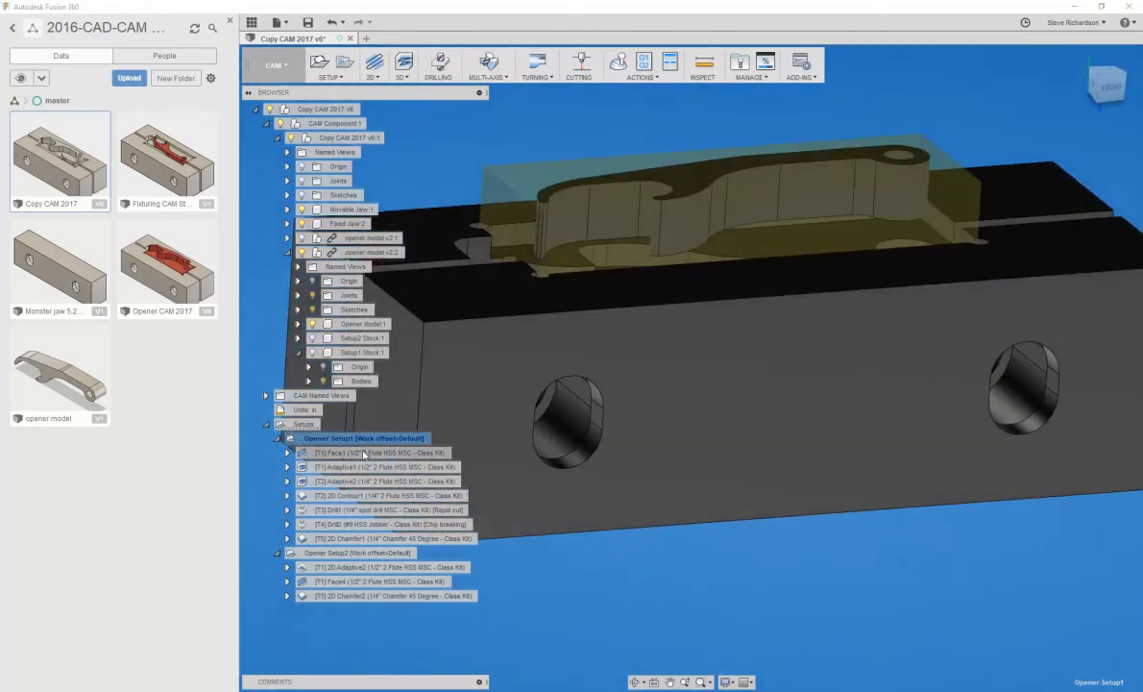
left_click(363, 452)
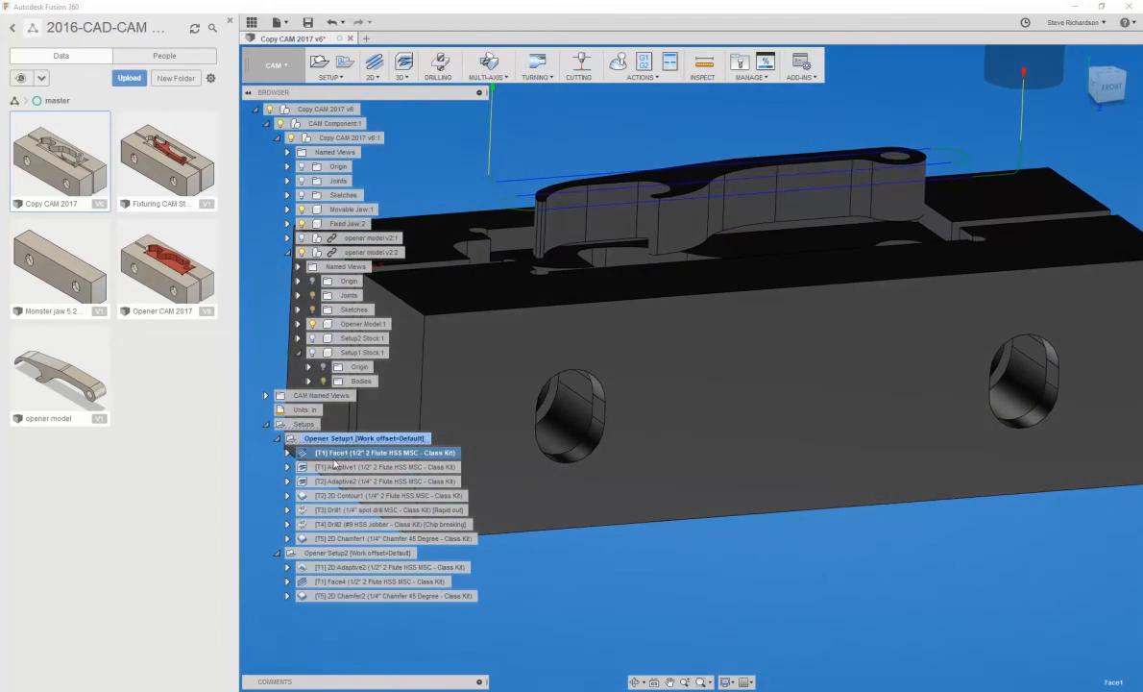
Open Face1 for editing, review its tool, geometry, heights, passes and linking settings, and accept them as they are
right_click(317, 453)
left_click(337, 421)
left_click_drag(739, 136, 676, 263)
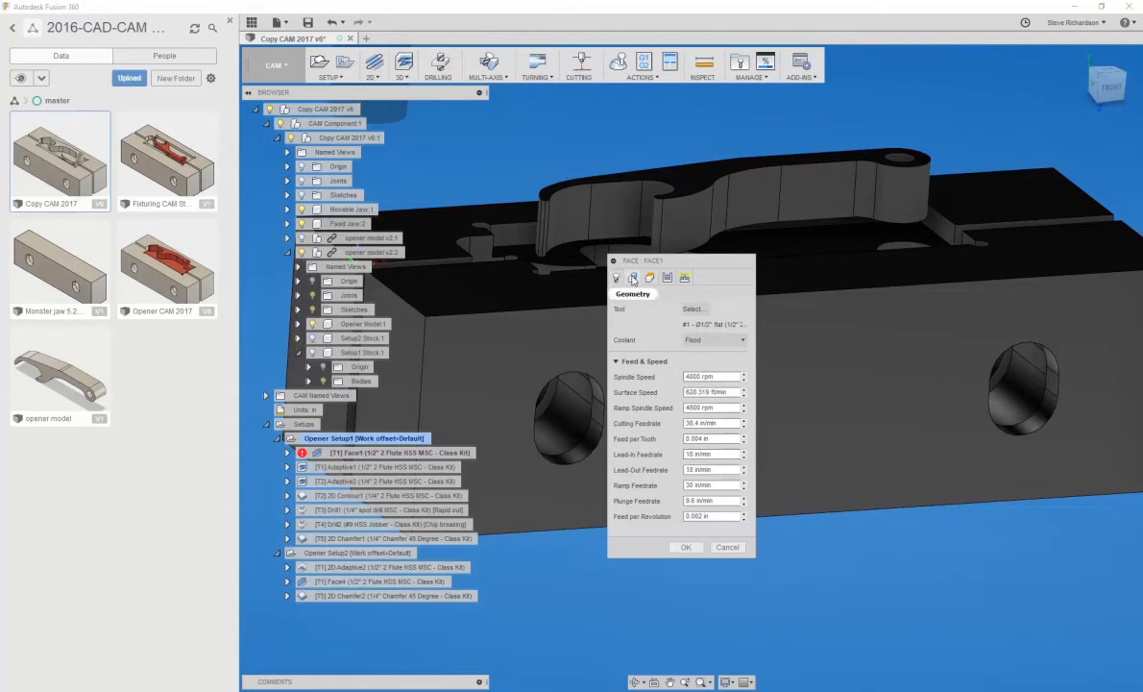
left_click(632, 278)
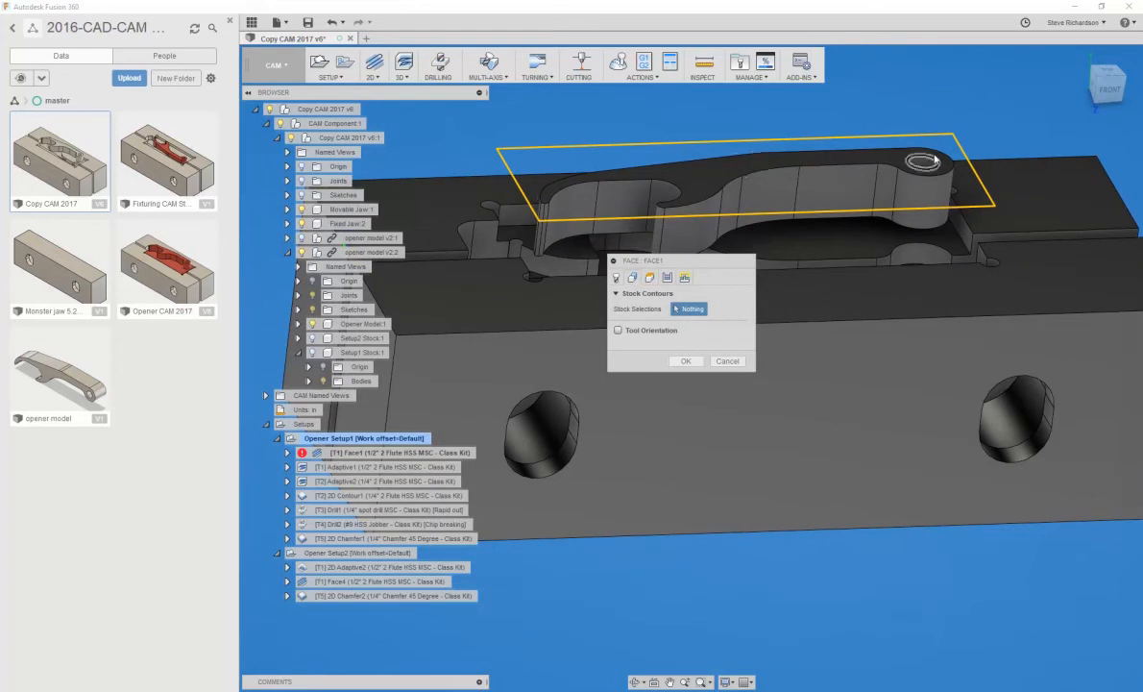
left_click(649, 276)
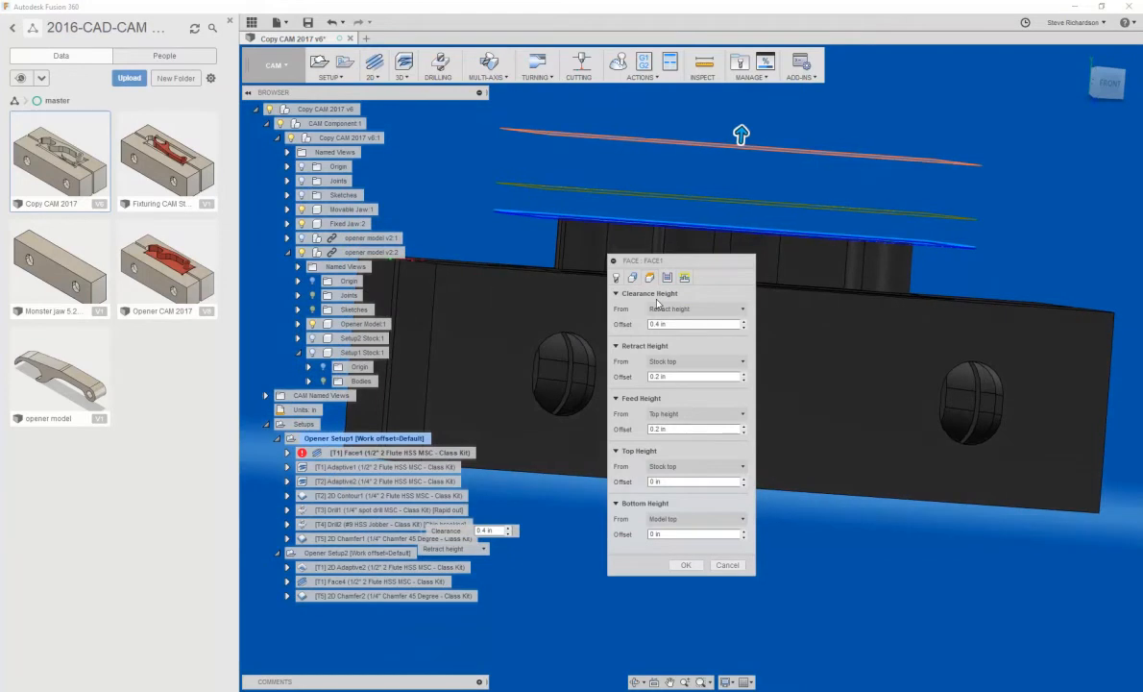
left_click(666, 276)
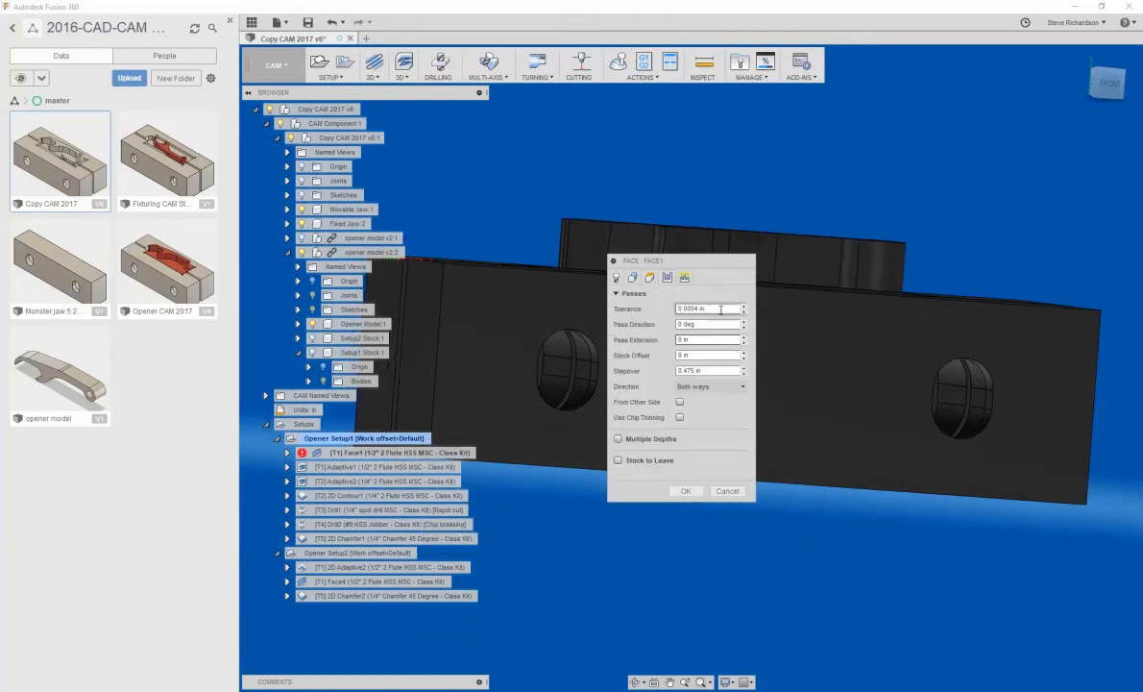
left_click(684, 277)
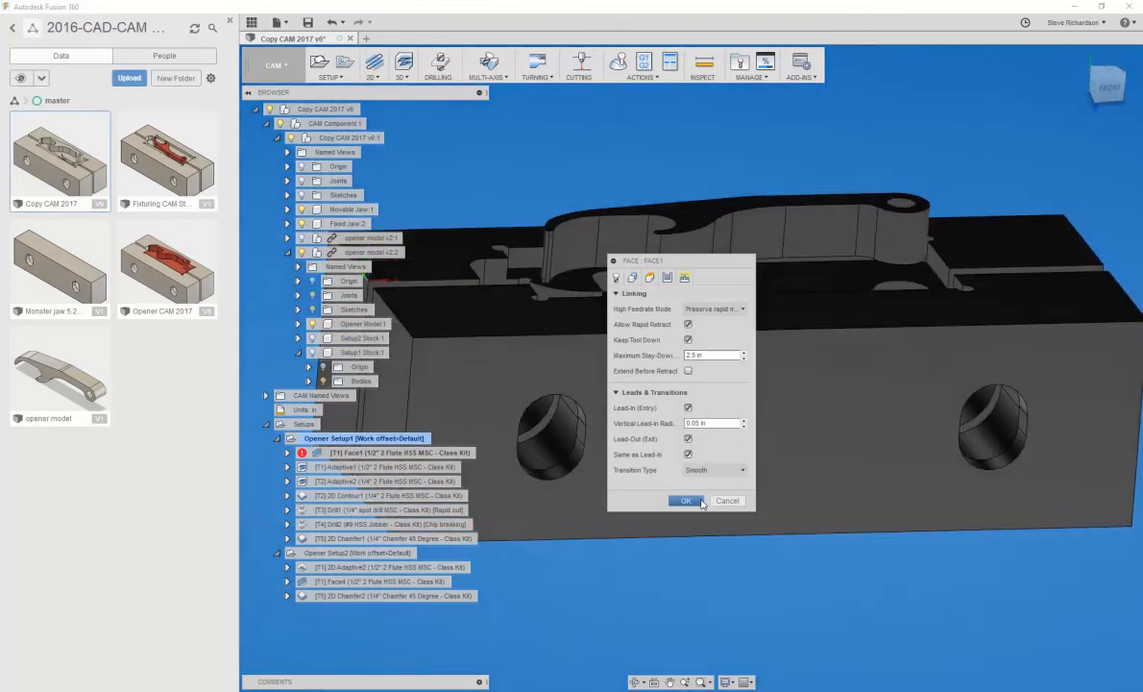
left_click(701, 502)
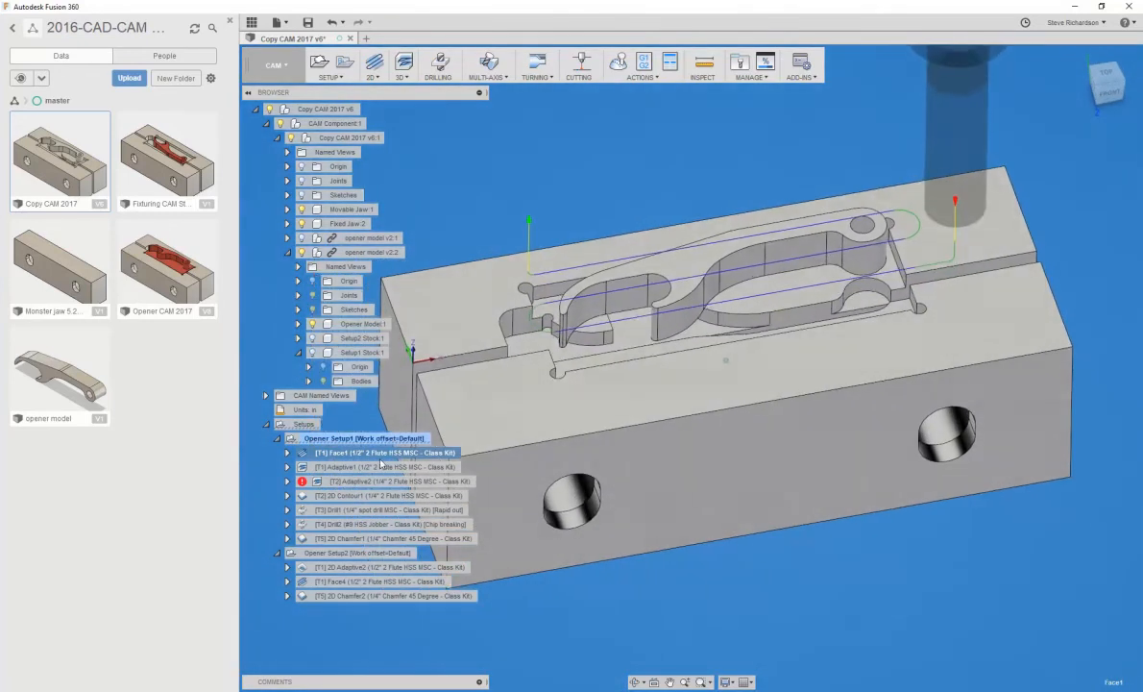
Examine the Adaptive1 toolpath around the bottle opener held in the soft jaws
left_click(378, 468)
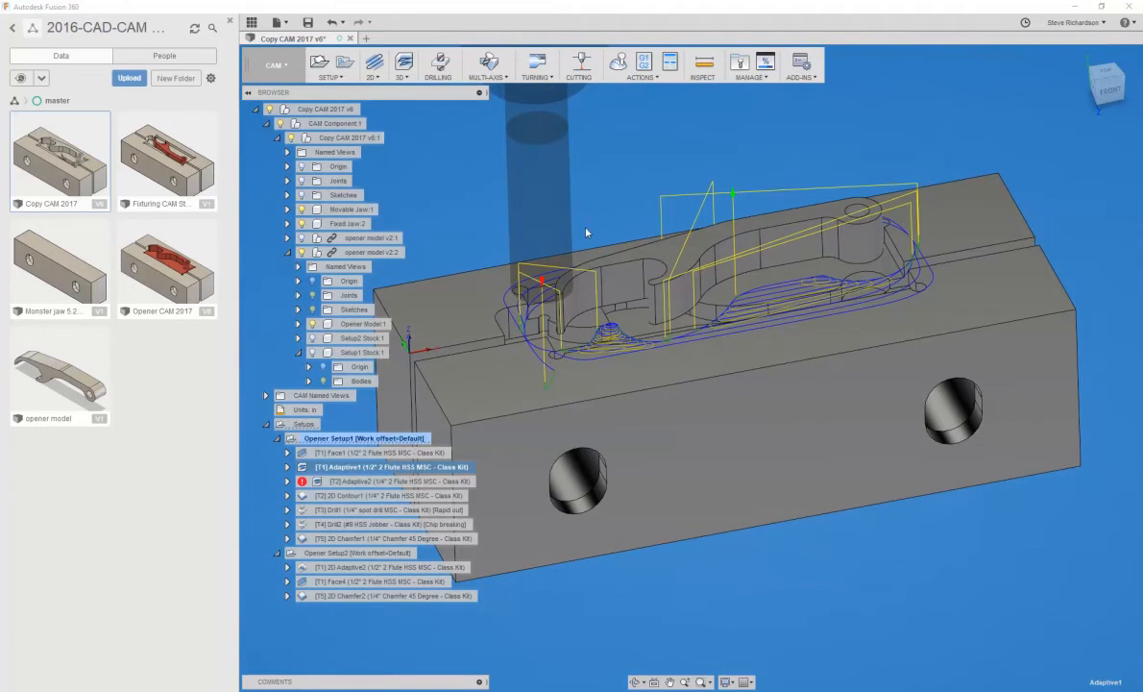
middle_click_drag(798, 301, 799, 278, "shift")
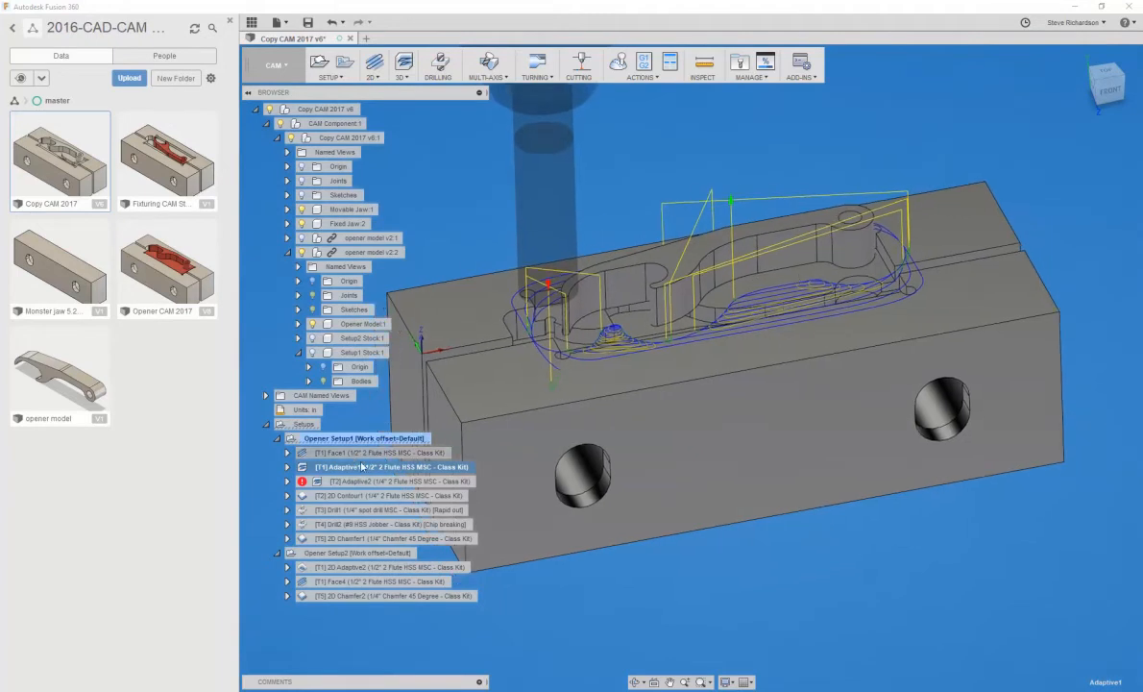
middle_click_drag(673, 289, 612, 257, "shift")
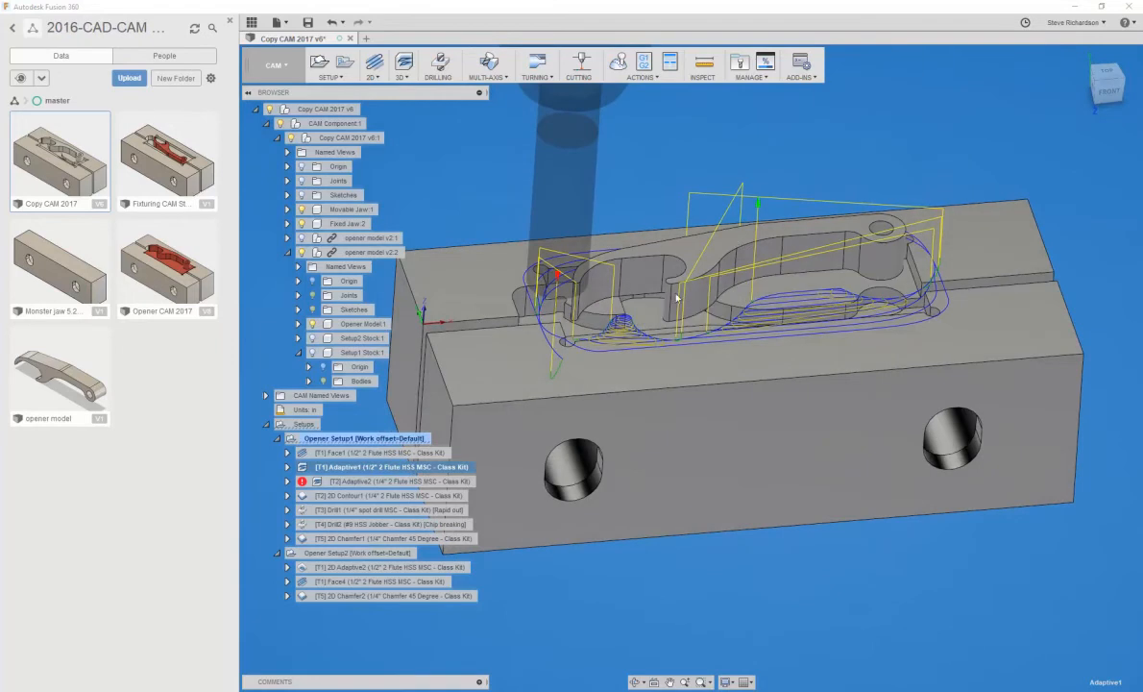
Open Adaptive1 for editing and review its tool, feed and speed, stock contour and rest machining settings
left_click(396, 468)
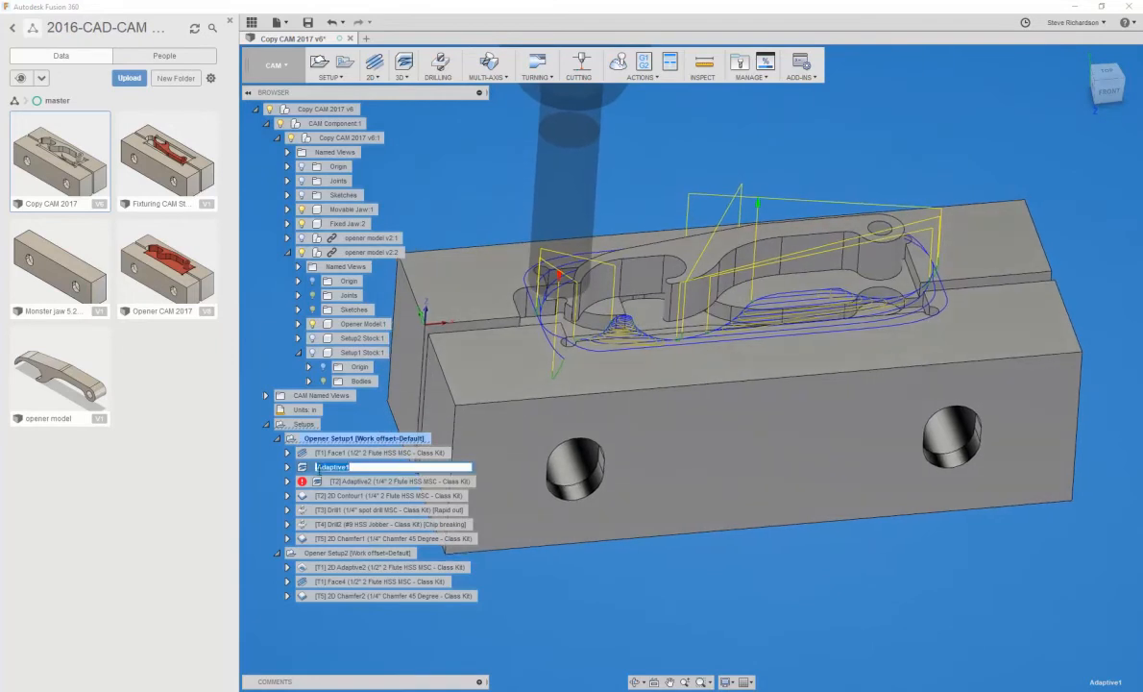
left_click(299, 470)
right_click(305, 469)
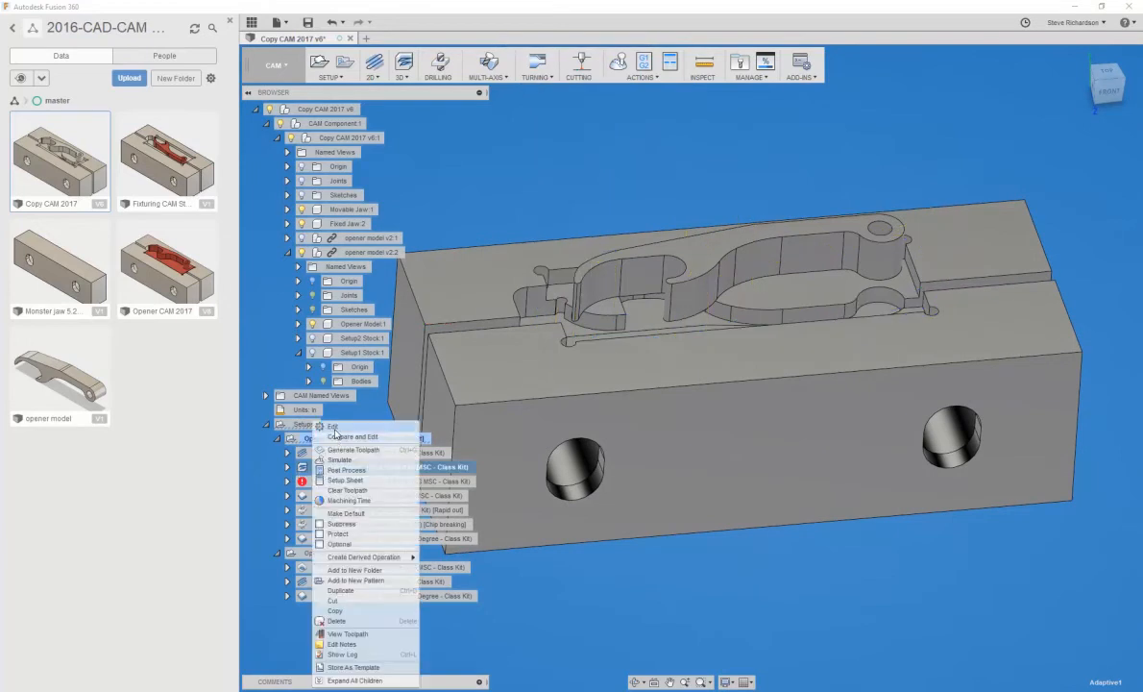
left_click(330, 426)
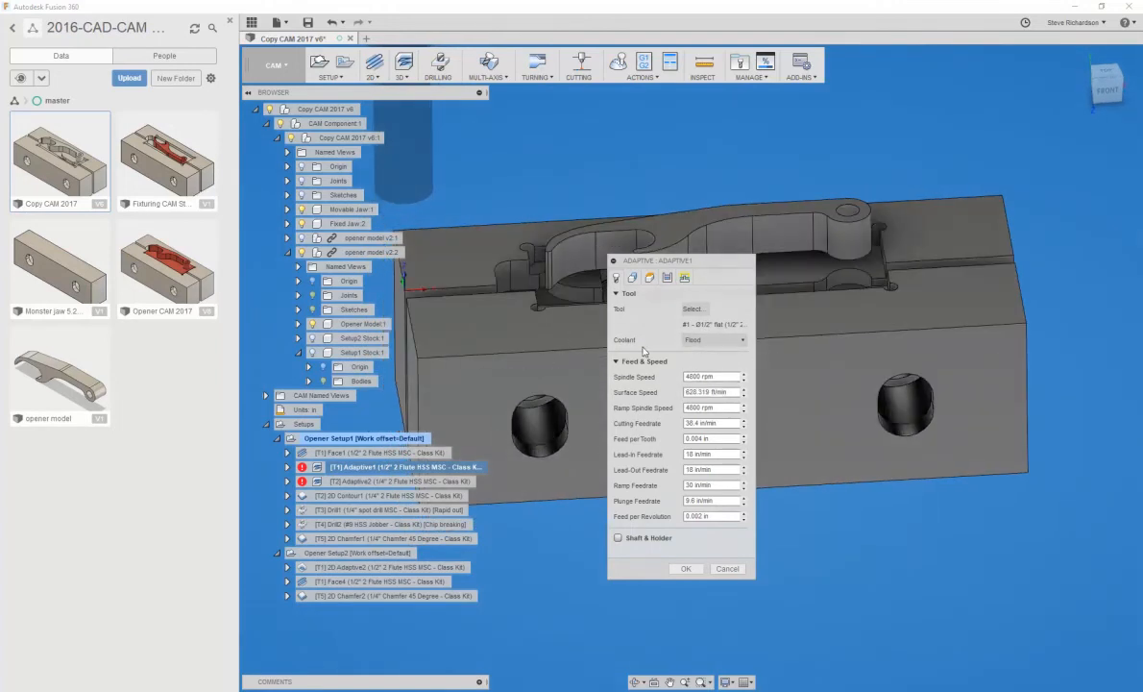
left_click(633, 278)
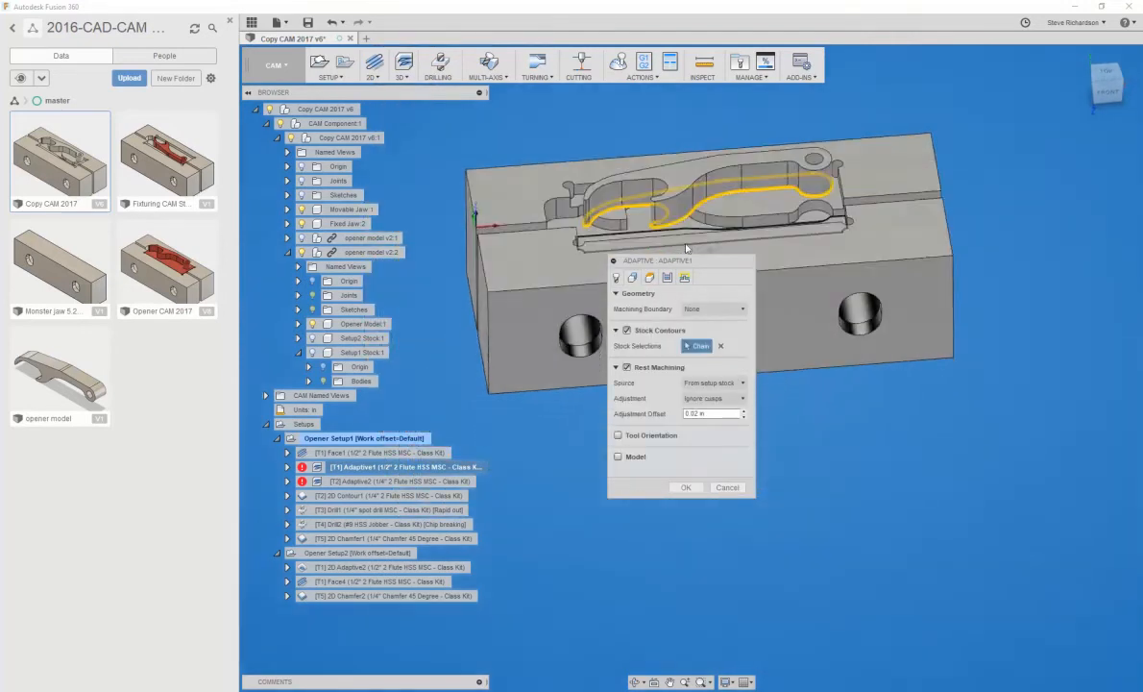
left_click(556, 204)
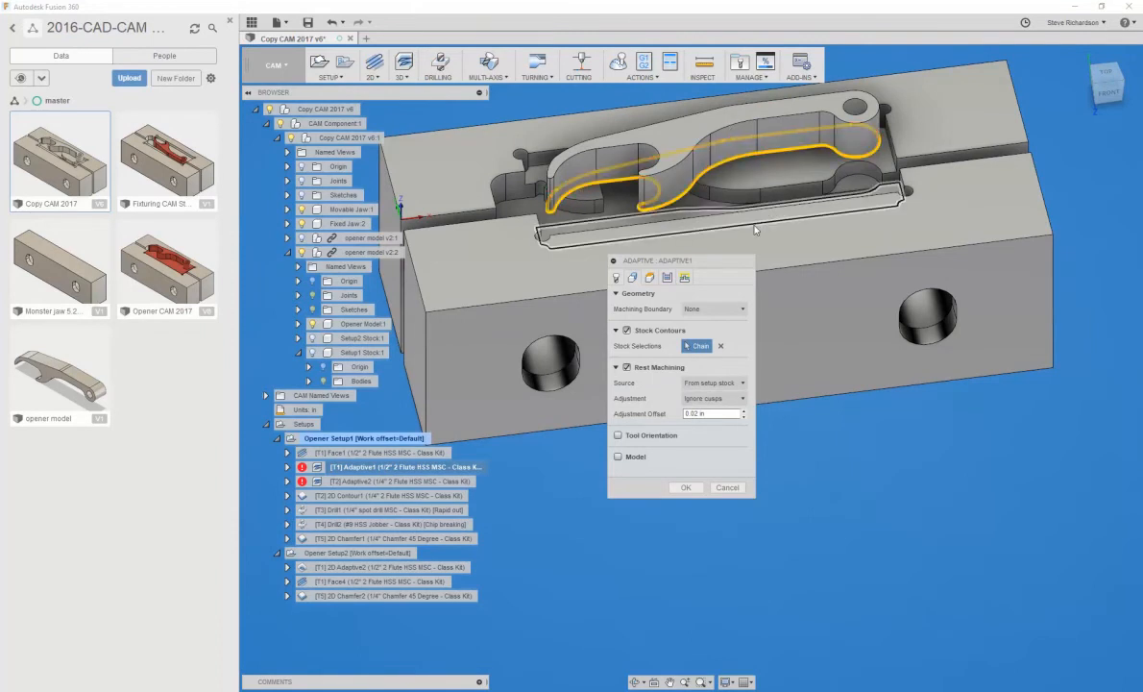
middle_click_drag(754, 230, 752, 224, "shift")
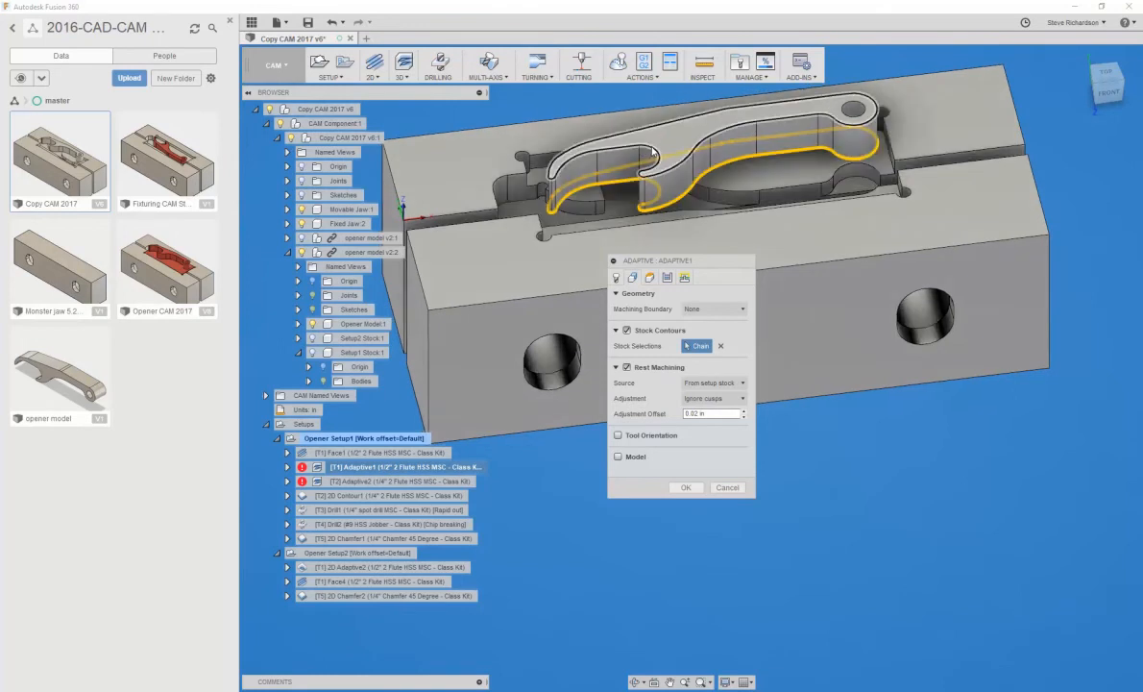
Review Adaptive1's heights and passes, check optimal load against the tool's feeds and speeds, and leave without applying changes
left_click(650, 277)
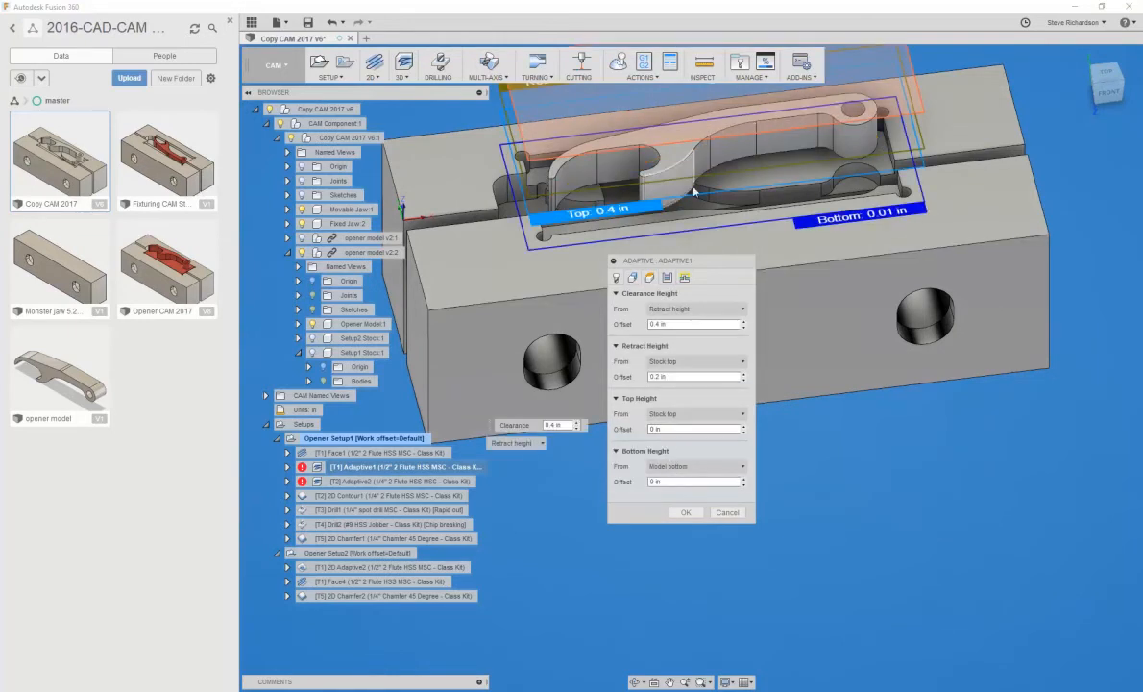
middle_click_drag(730, 538, 673, 289, "shift")
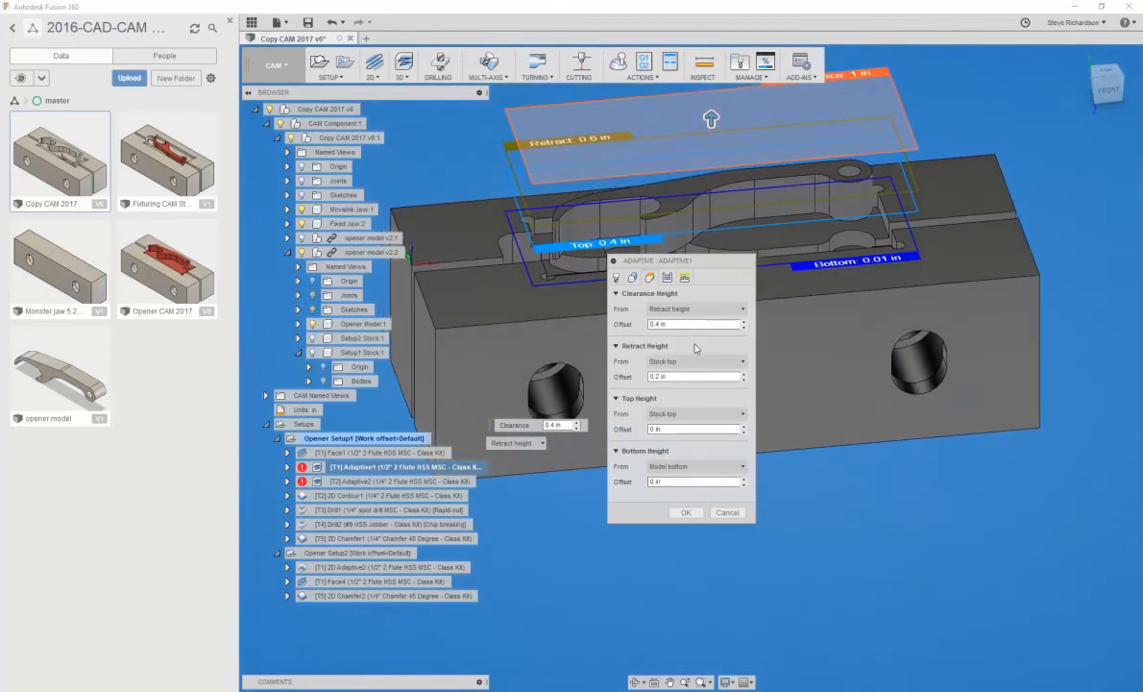
left_click(666, 277)
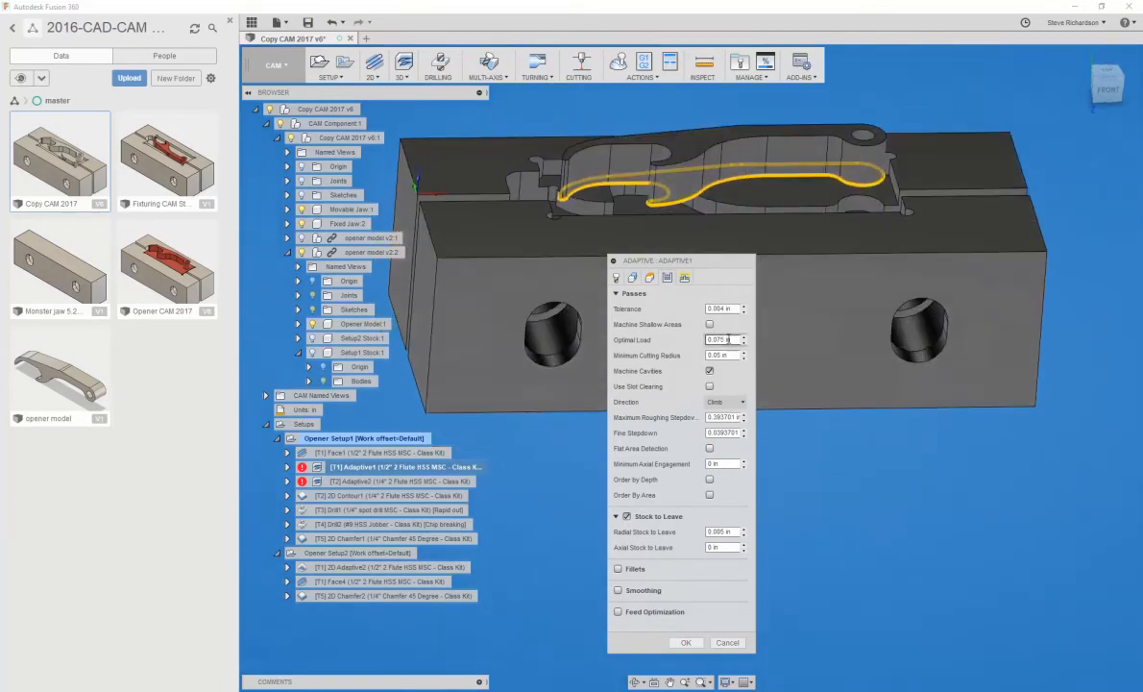
mouse_move(729, 339)
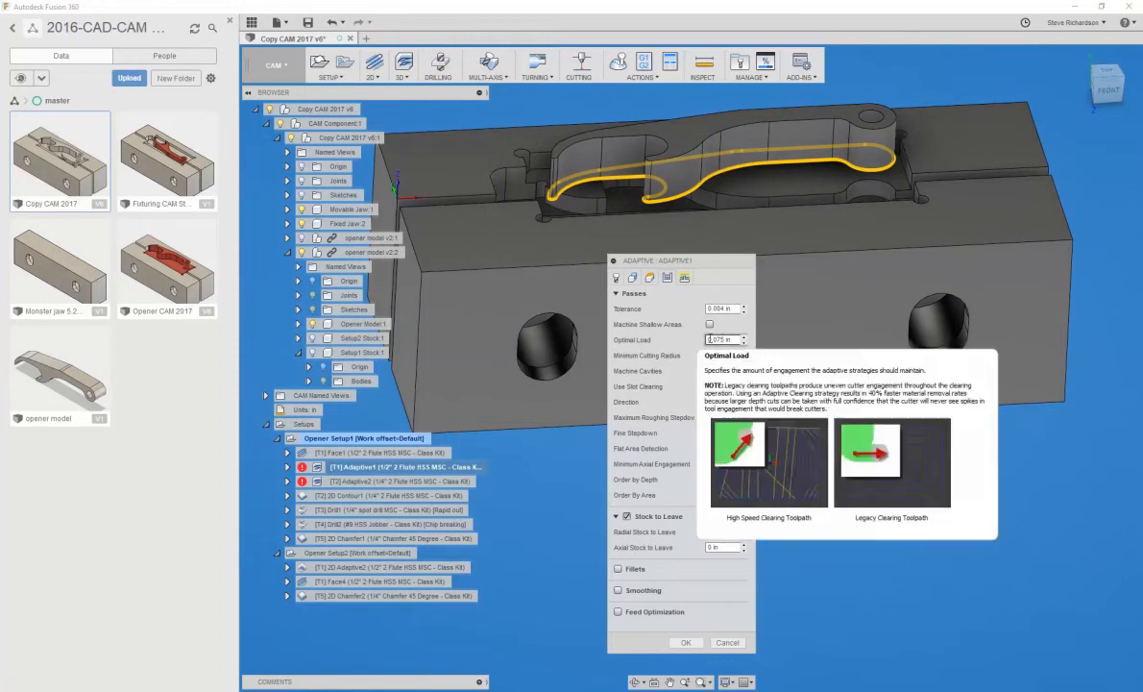
left_click(615, 277)
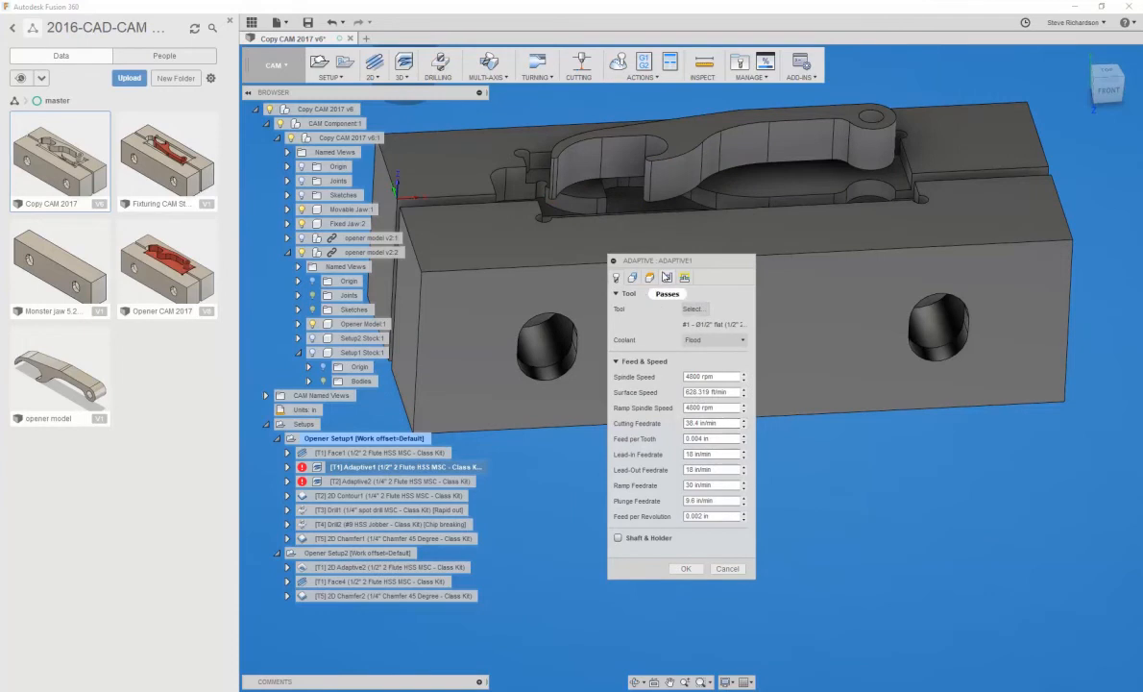
left_click(667, 276)
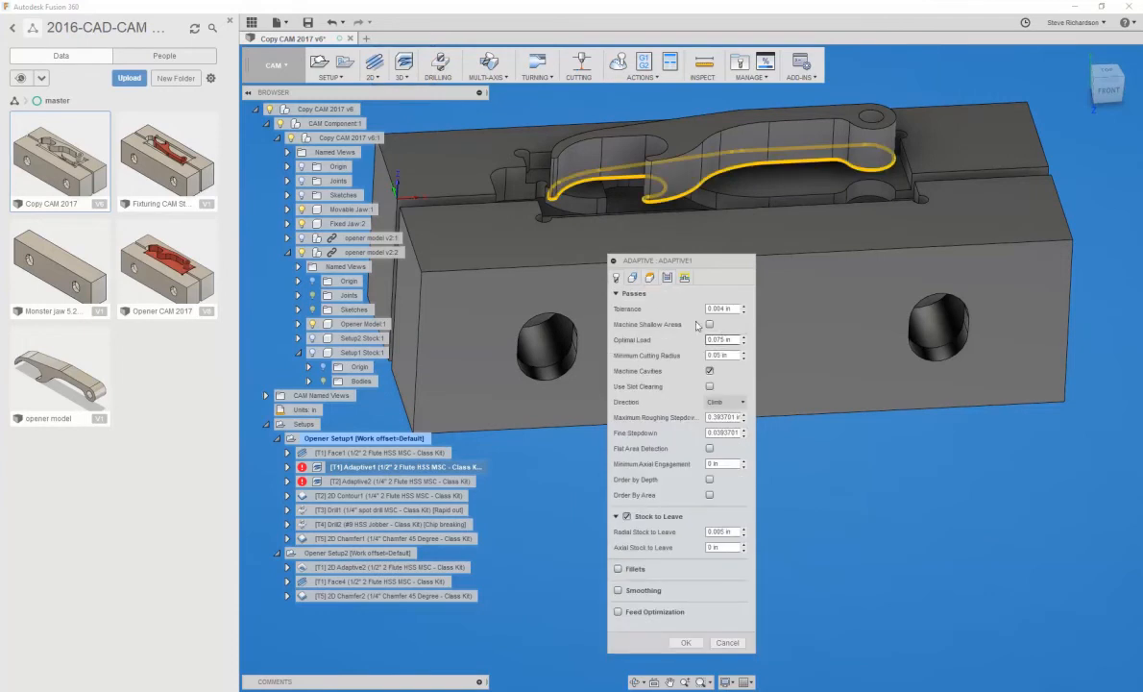
left_click(727, 642)
Recheck the Adaptive1 toolpath, reopen its settings to review passes, stock to leave and linking, and leave without applying changes
middle_click_drag(672, 593, 509, 336, "shift")
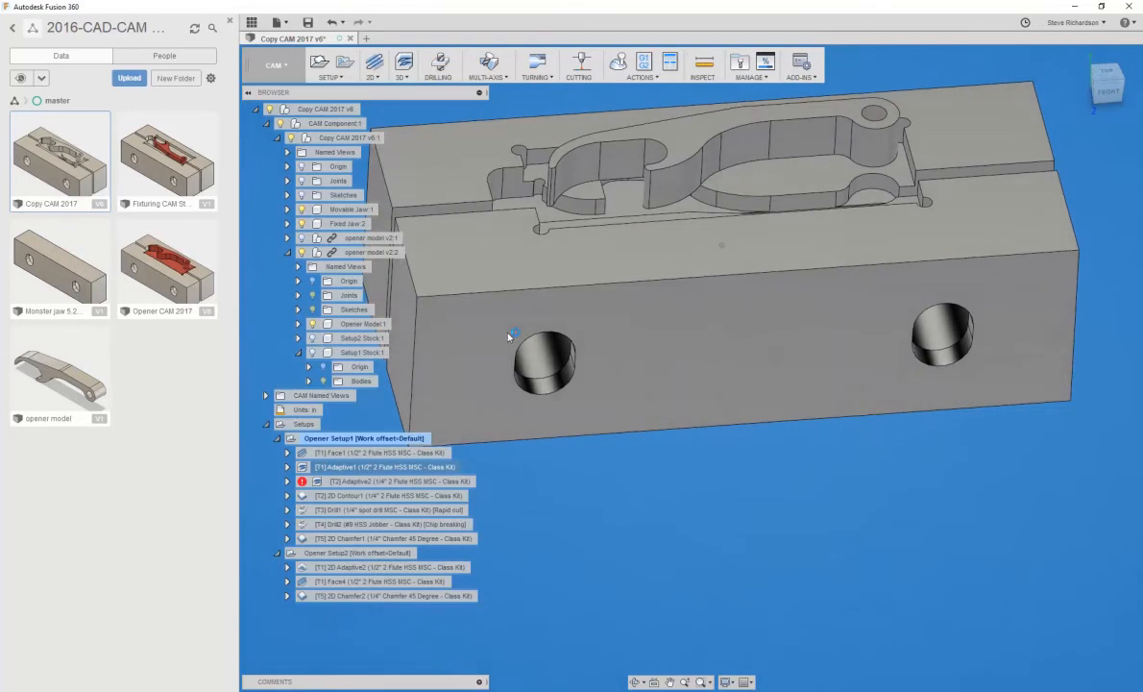
left_click(373, 467)
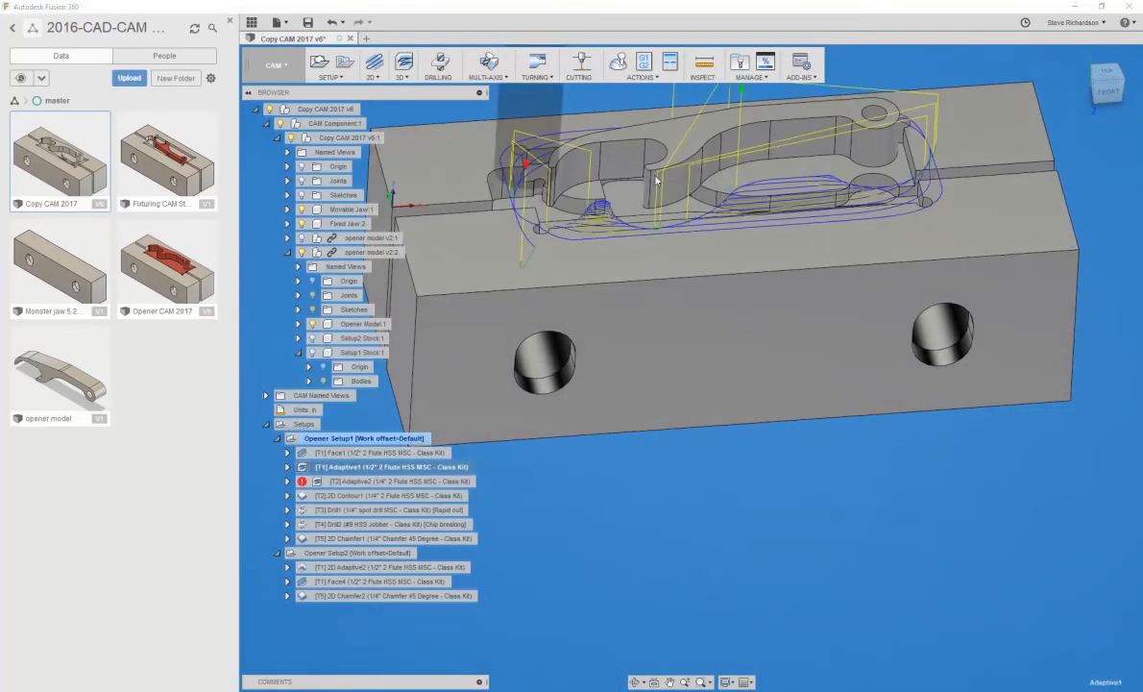
right_click(401, 469)
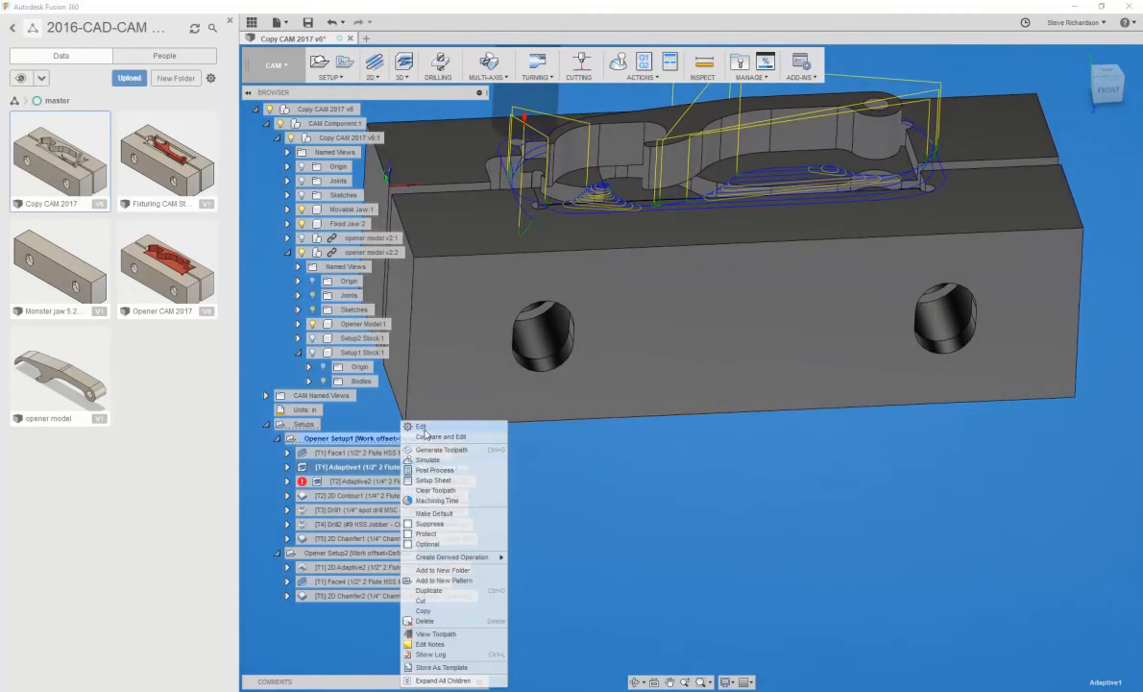
left_click(421, 426)
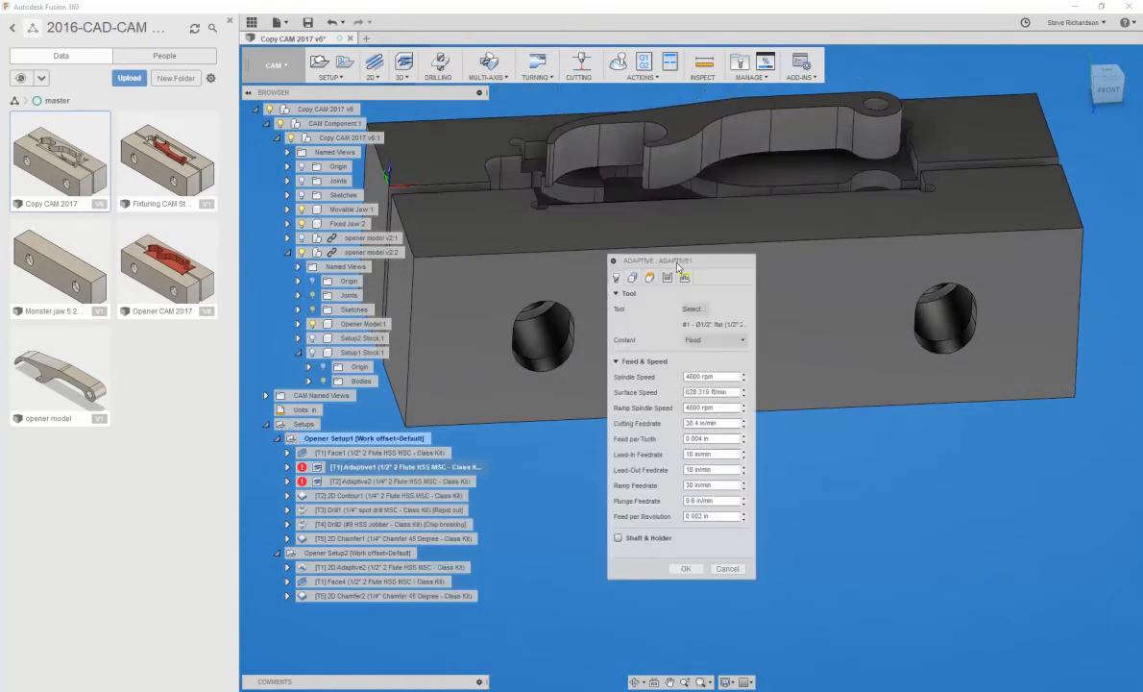
left_click_drag(631, 258, 648, 258)
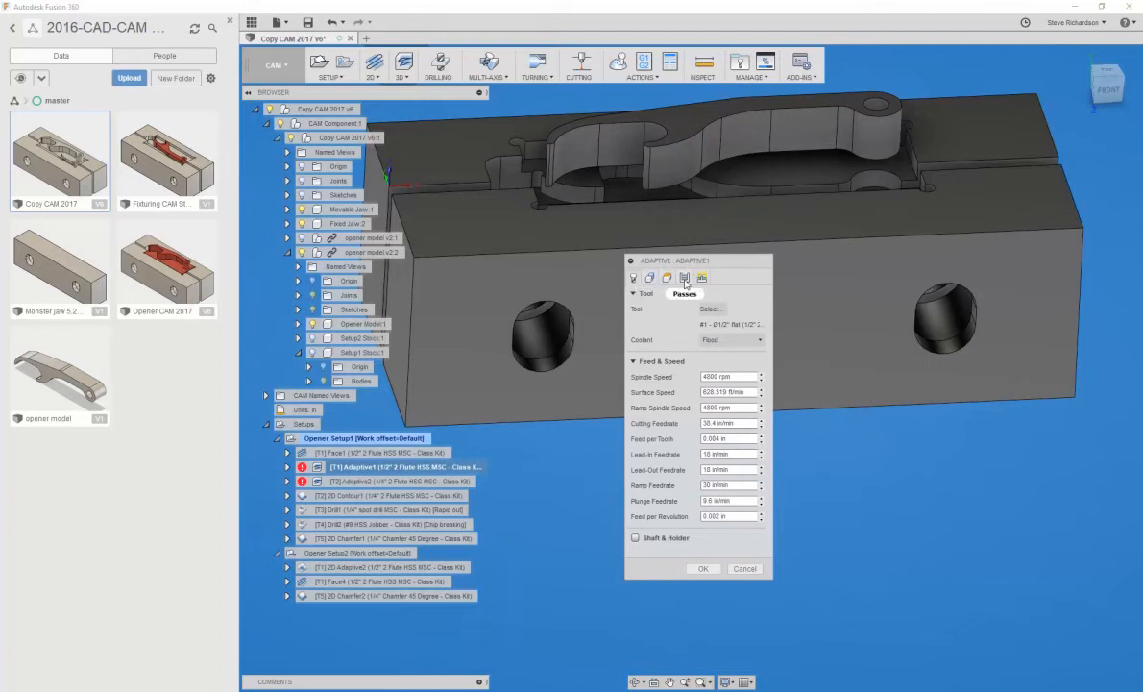
left_click(684, 278)
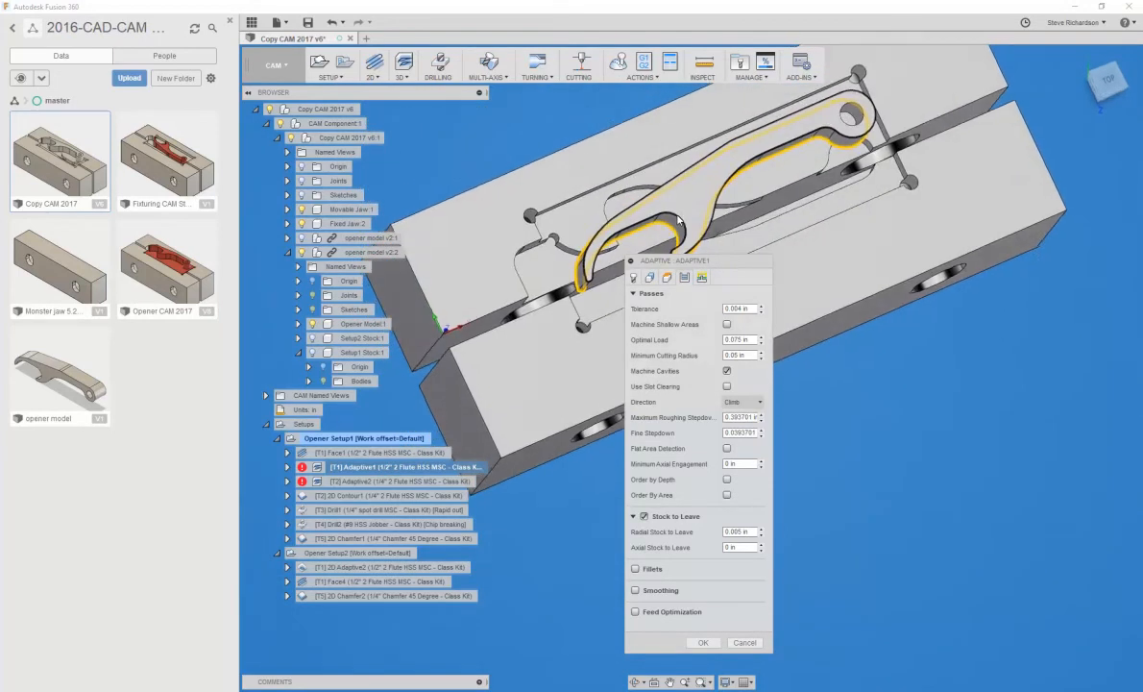
scroll(677, 158, "up", 3)
left_click(658, 200)
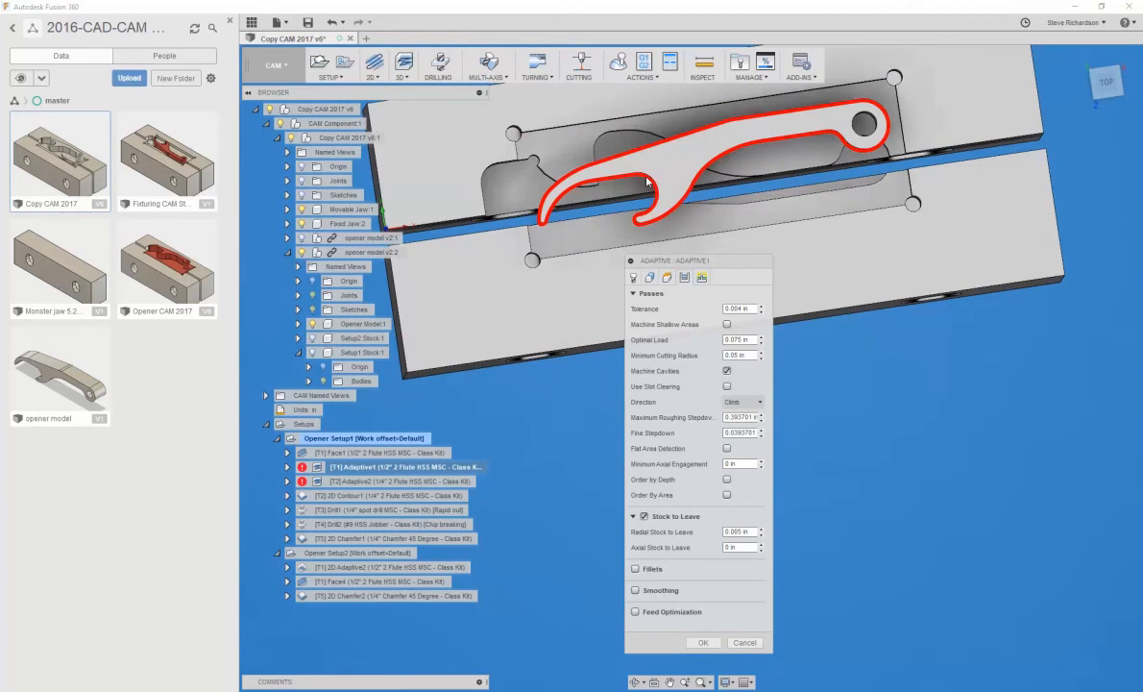
middle_click_drag(599, 173, 604, 134, "shift")
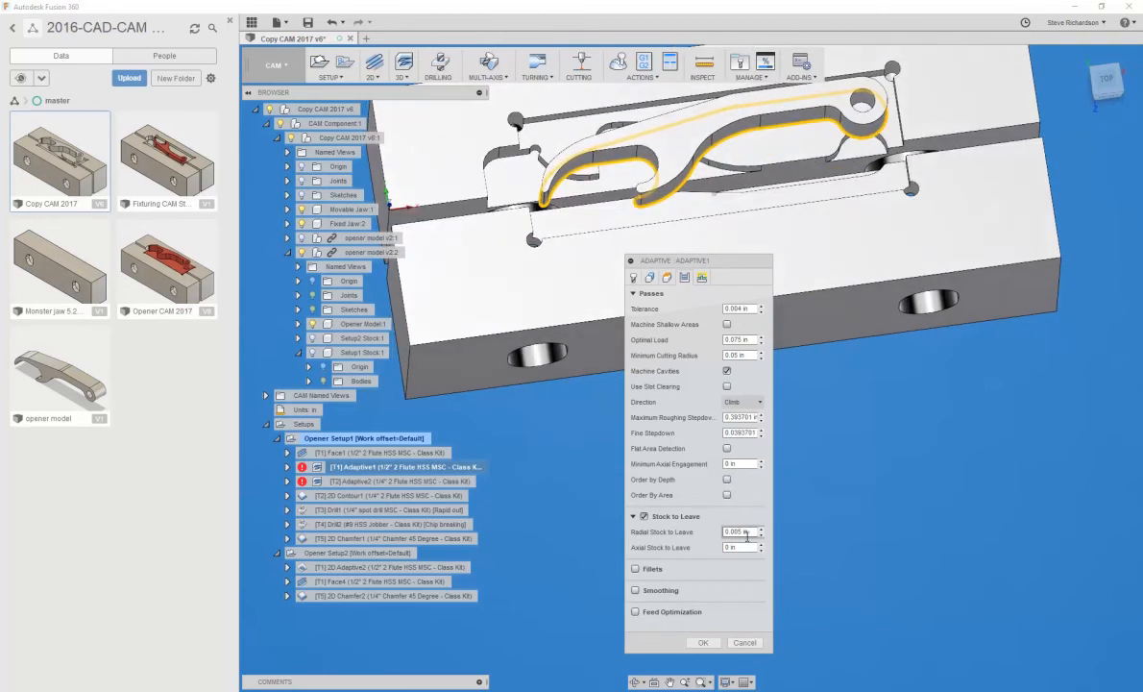
mouse_move(746, 535)
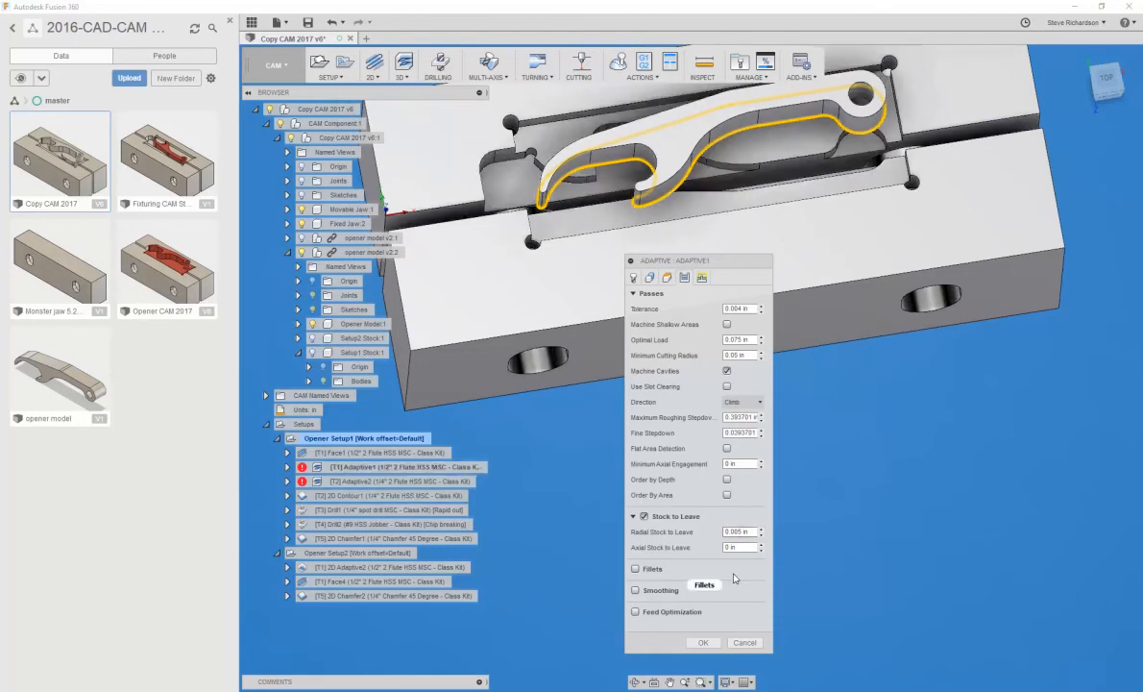
left_click(702, 277)
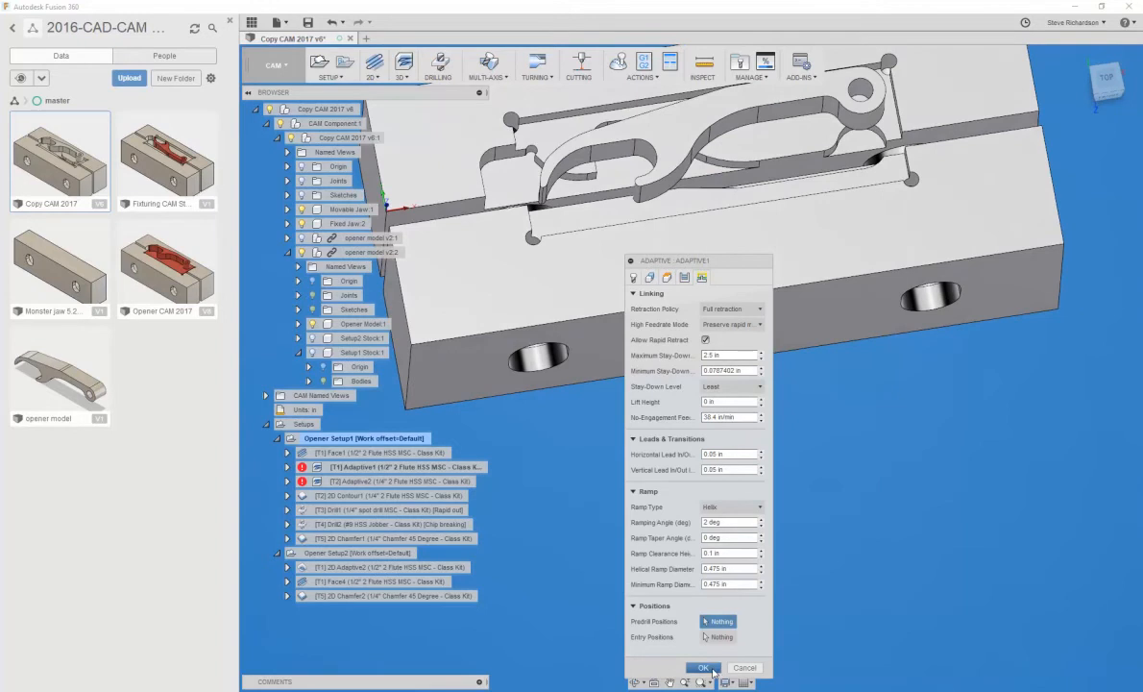
left_click(732, 667)
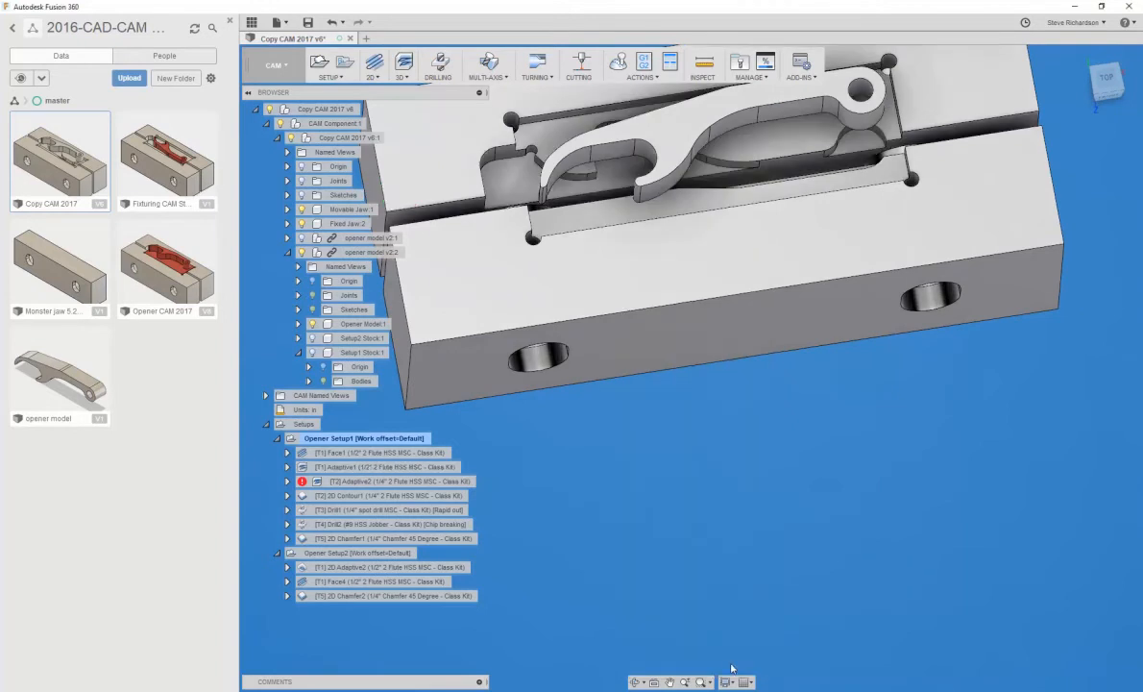
Regenerate the Adaptive2 toolpath for the 1/4" 2-flute HSS end mill and inspect it around the bottle opener
right_click(361, 480)
left_click(398, 449)
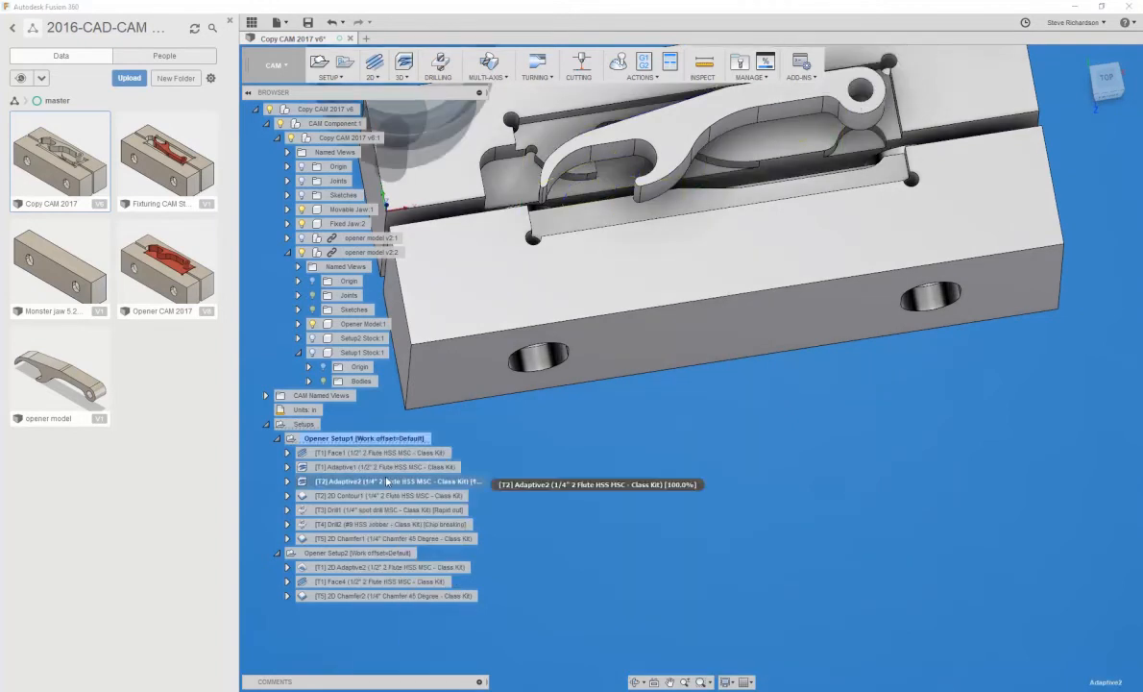
mouse_move(723, 216)
middle_mouse_down("shift")
mouse_move(689, 204)
mouse_move(723, 198)
middle_mouse_up("shift")
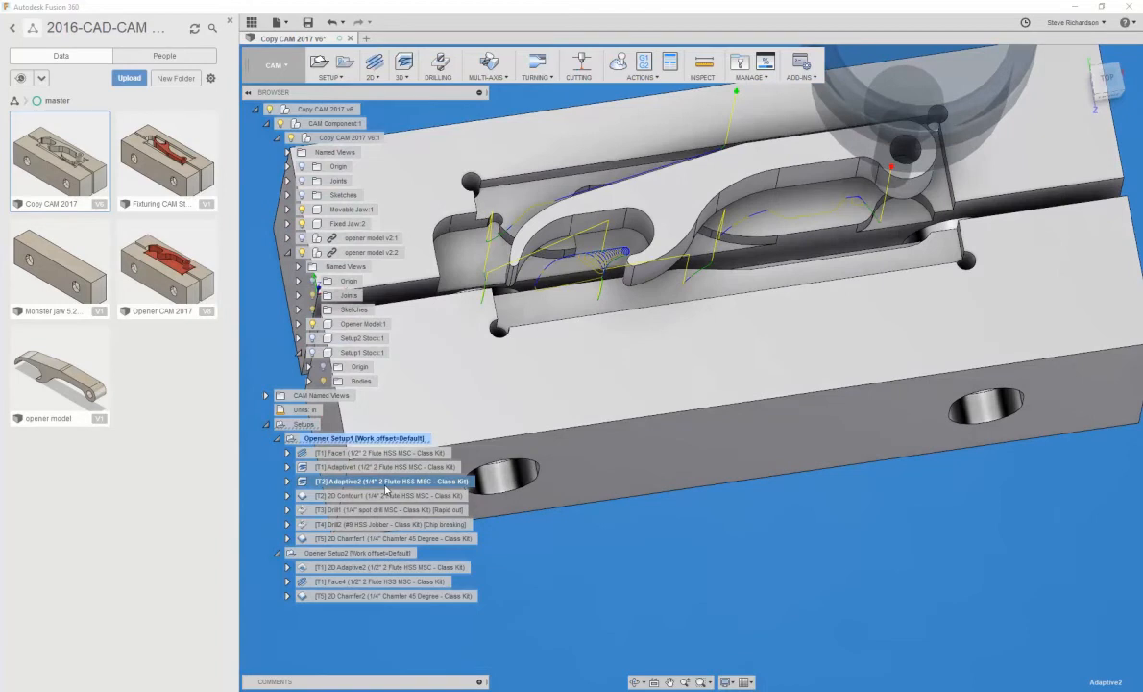
right_click(379, 488)
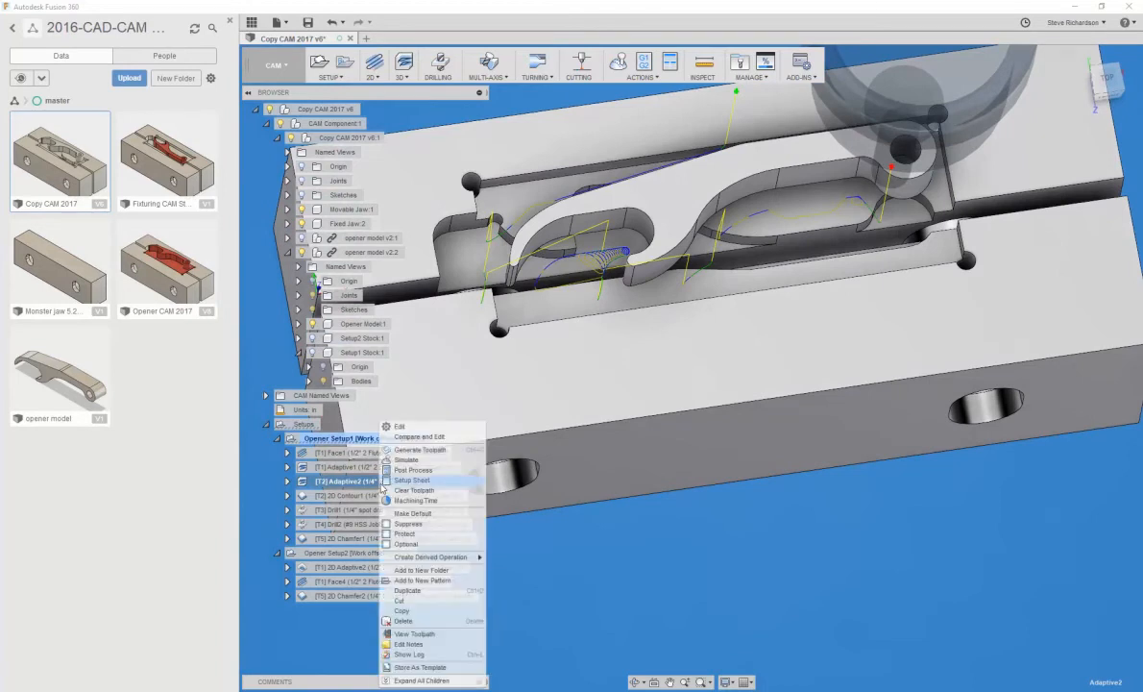
left_click(374, 409)
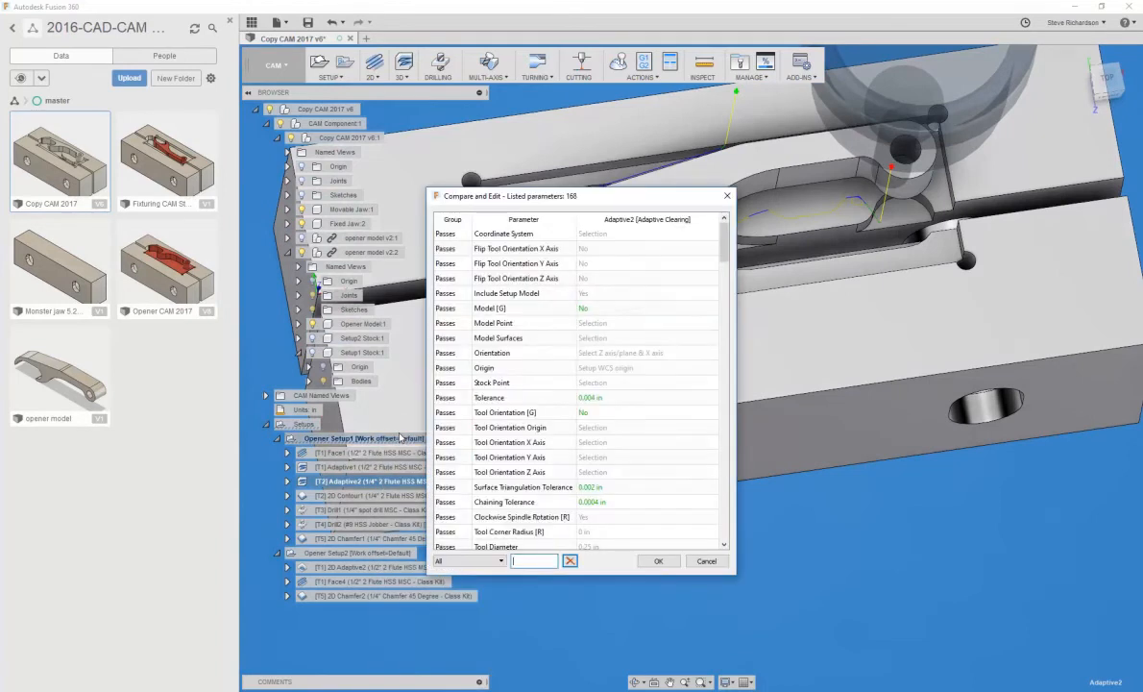
left_click(700, 561)
Open Adaptive2 for editing and review its tool, feed and speed, stock contours, rest machining and heights
right_click(440, 483)
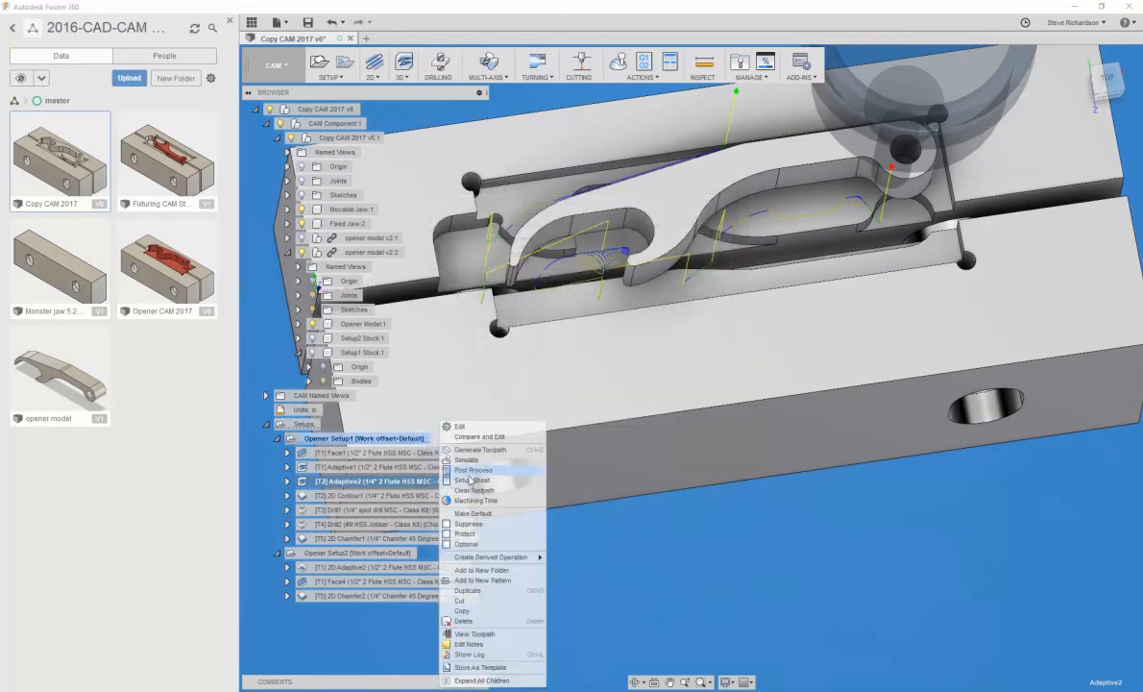
left_click(443, 423)
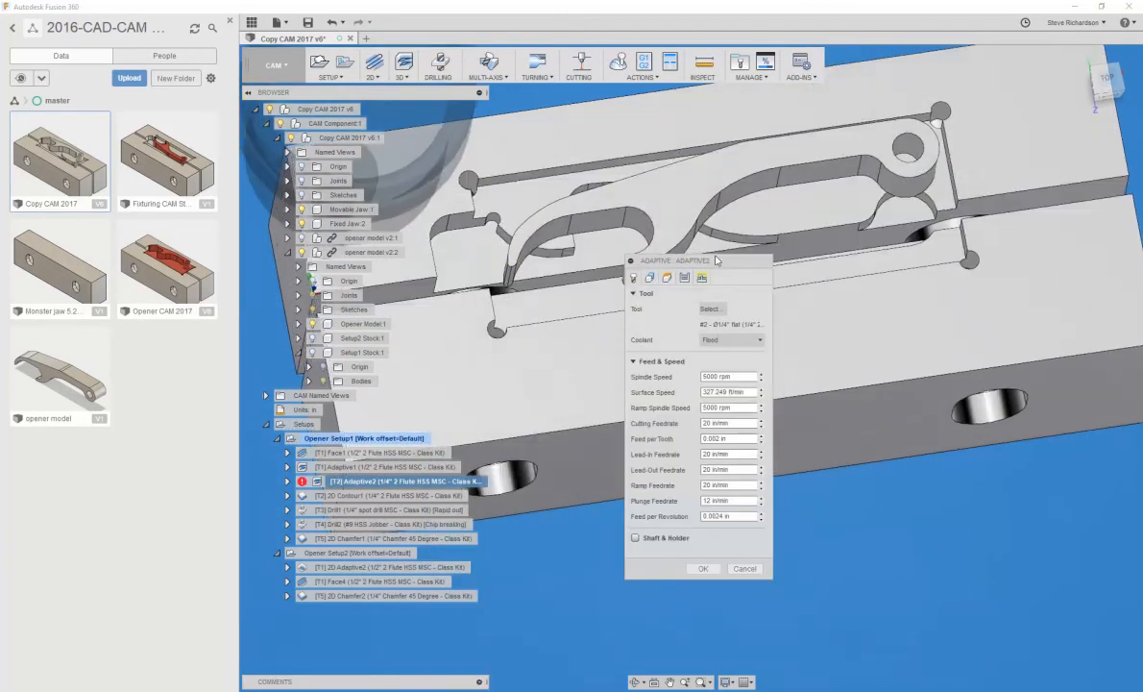
left_click_drag(672, 260, 711, 269)
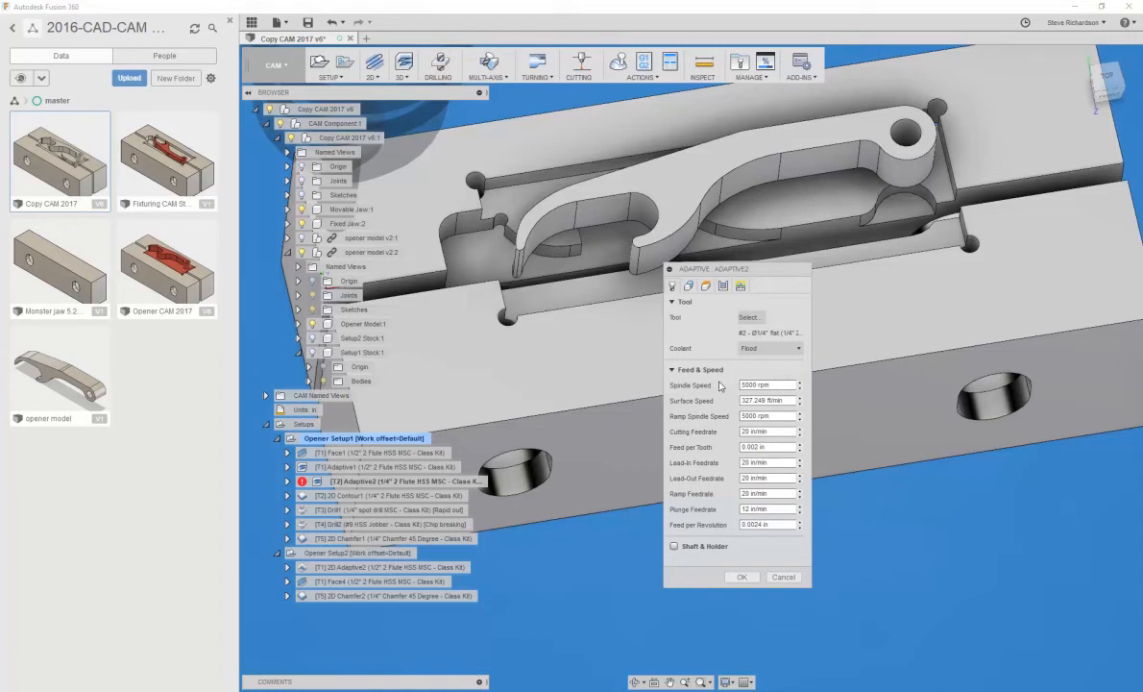
left_click(687, 285)
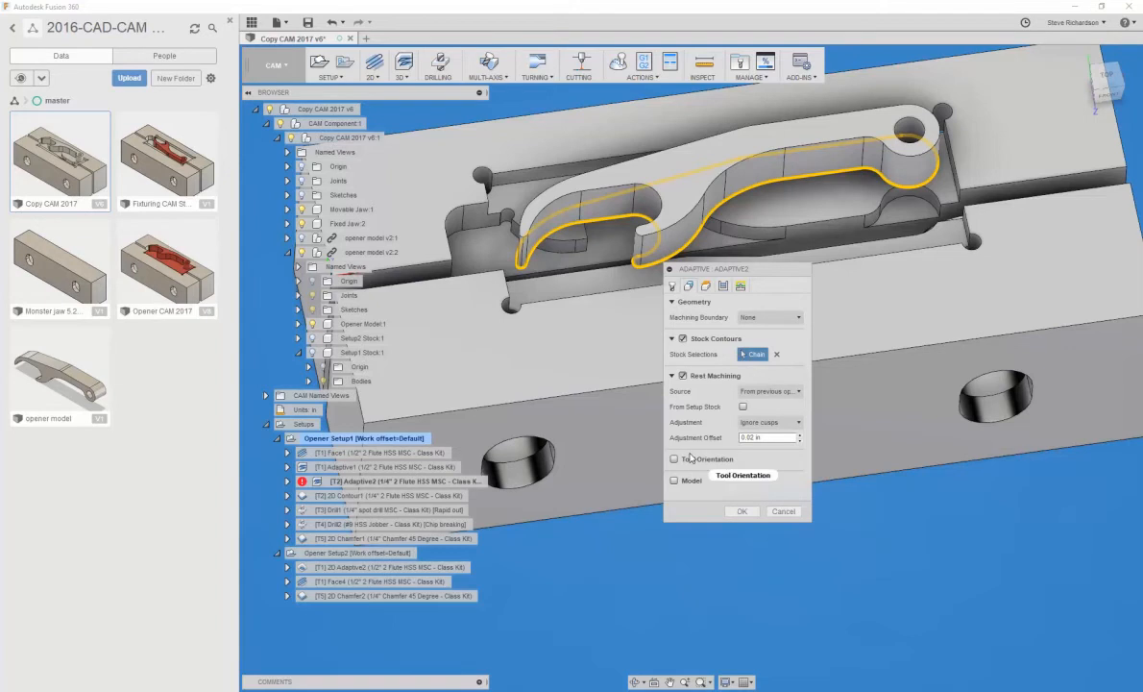
mouse_move(708, 469)
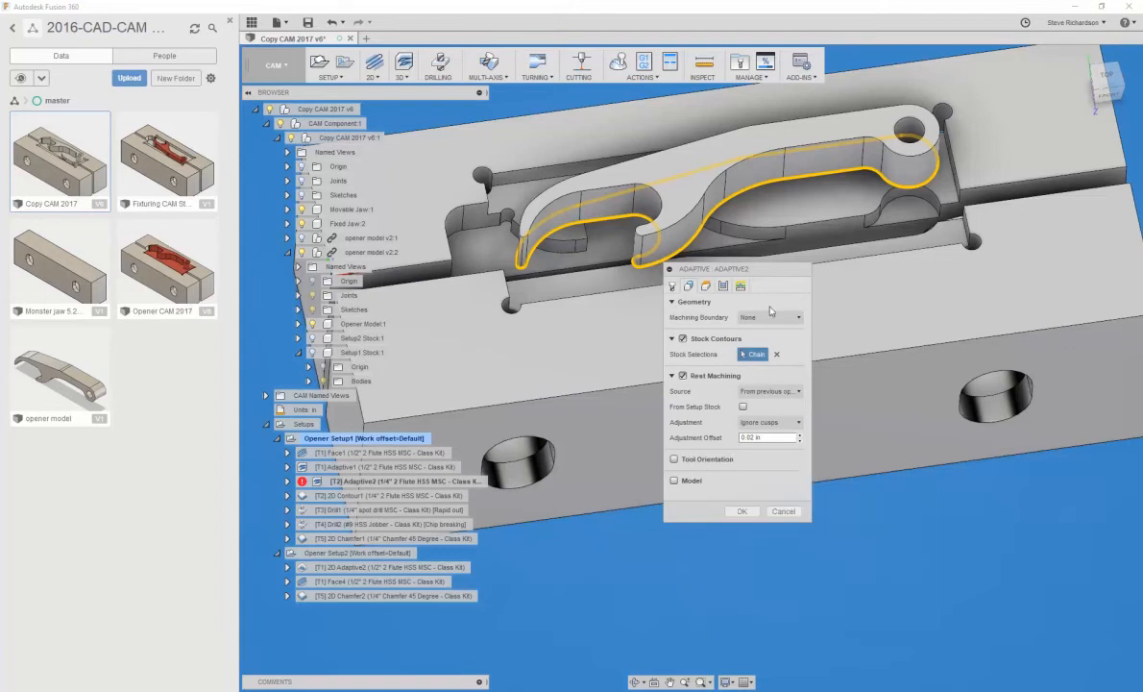
left_click(705, 286)
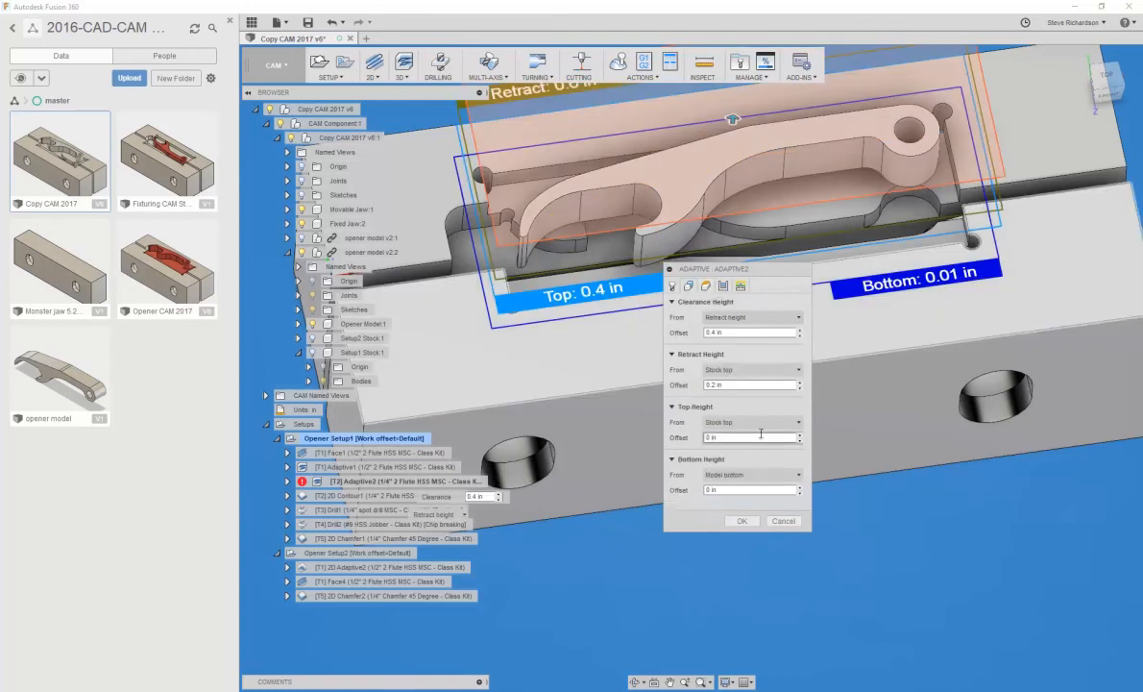
Review Adaptive2's passes, checking optimal load and radial stock to leave, and leave without applying changes
left_click(724, 287)
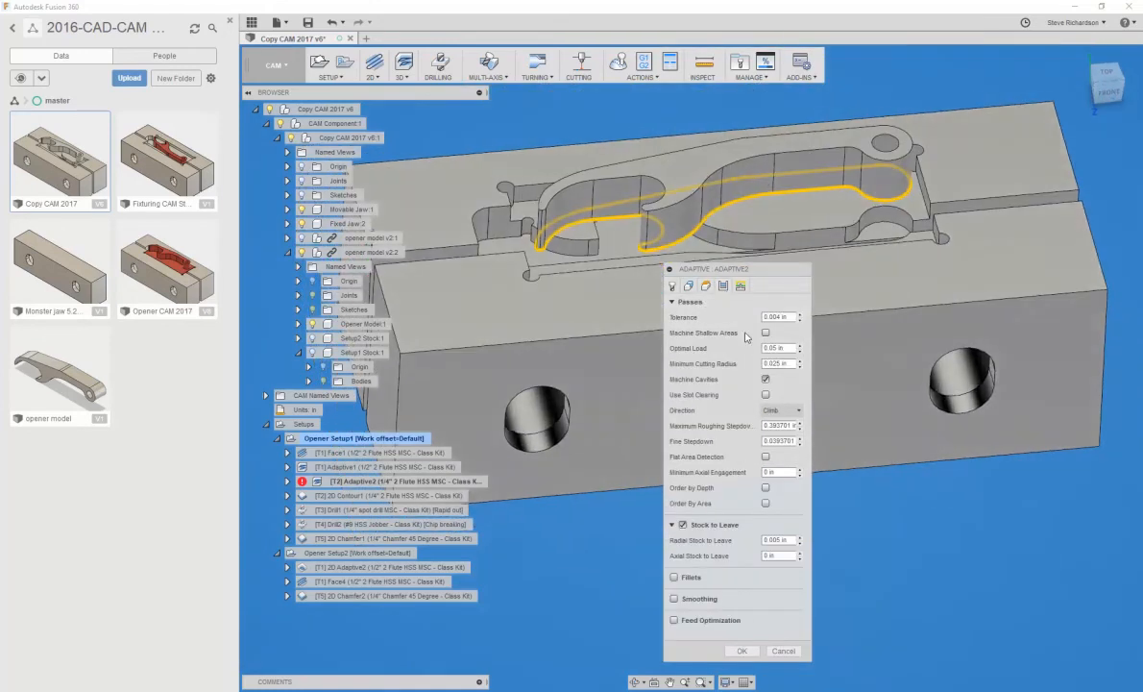
left_click_drag(689, 269, 693, 197)
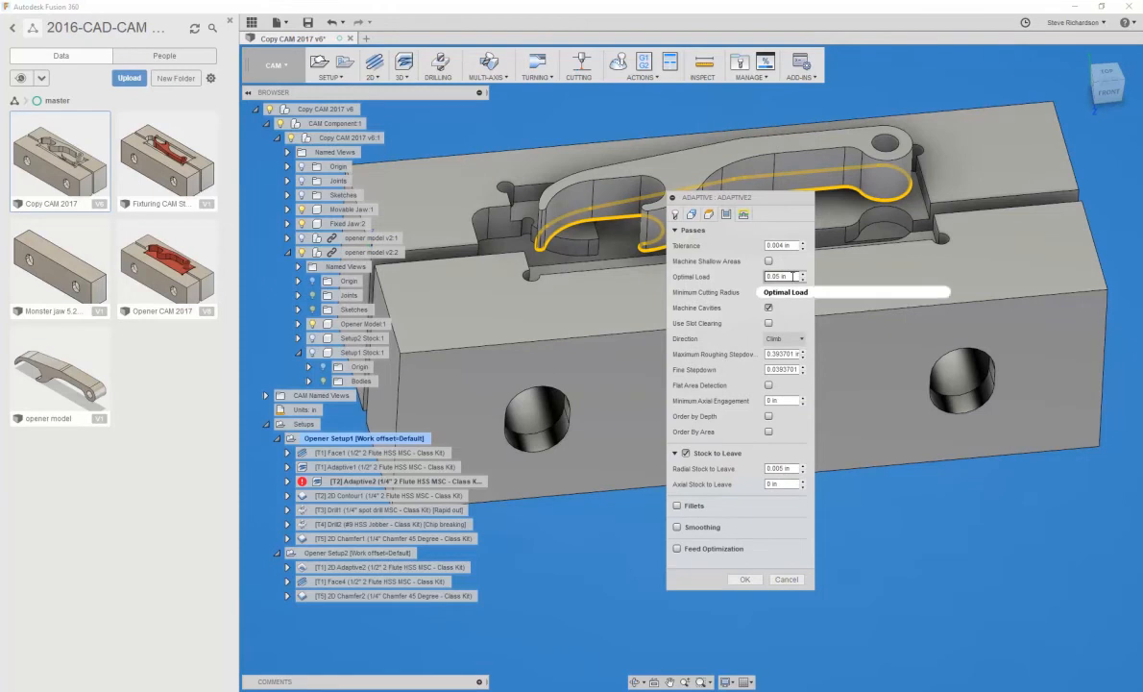
mouse_move(793, 276)
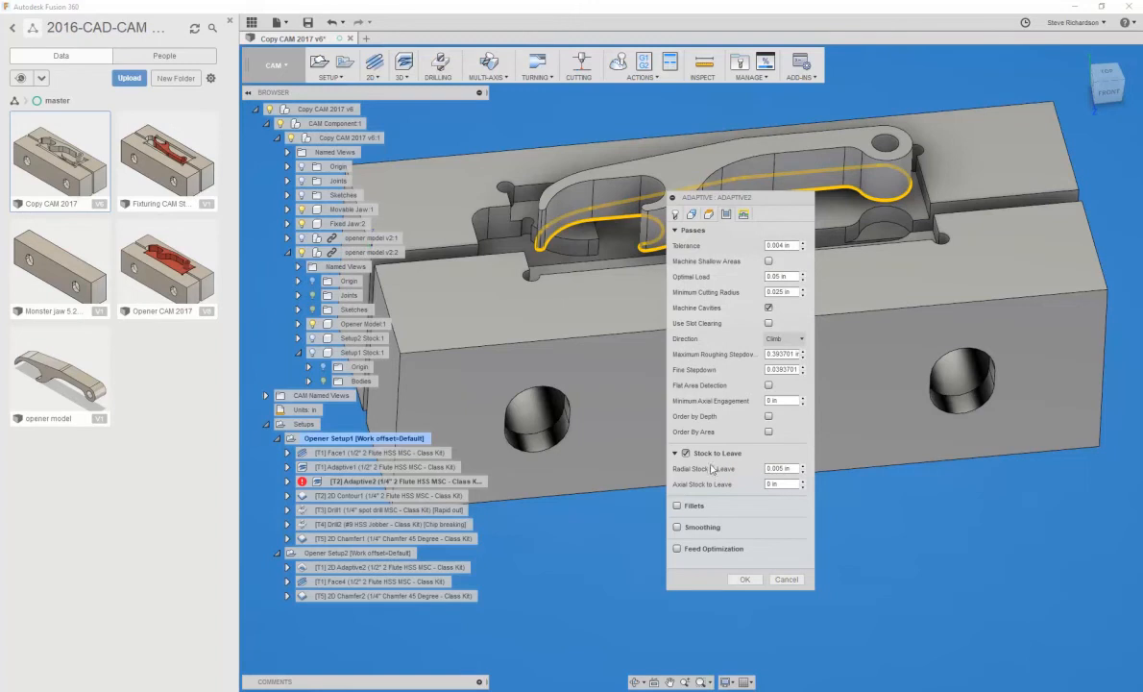
double_click(773, 468)
type("0.005")
mouse_move(781, 468)
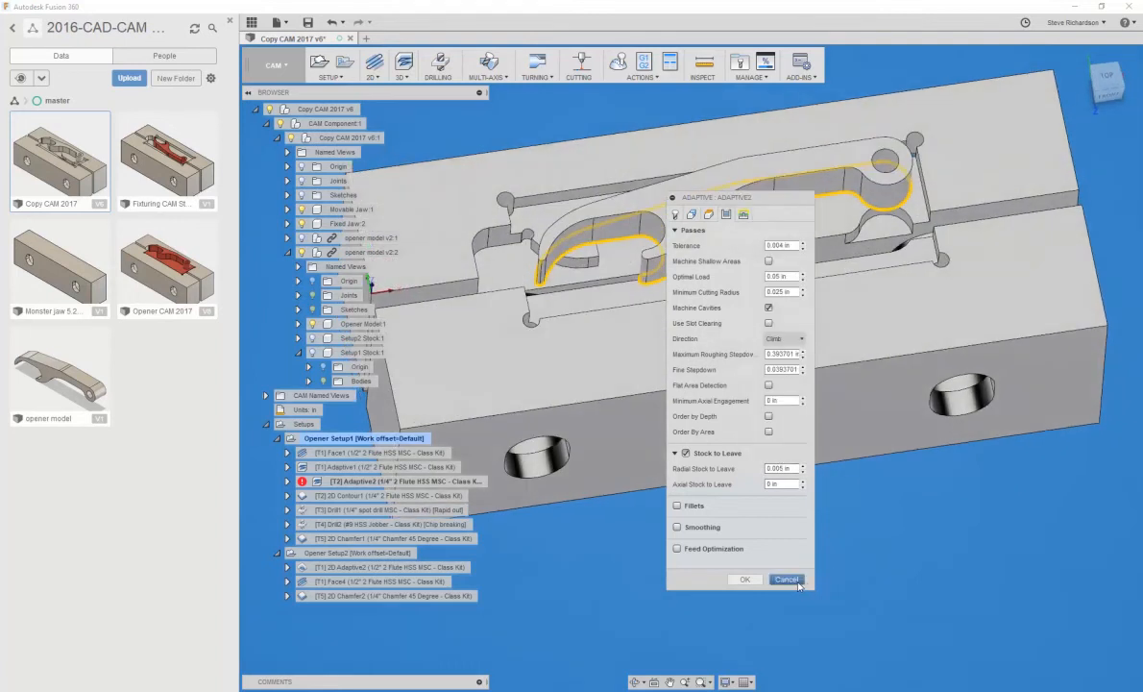
left_click(785, 579)
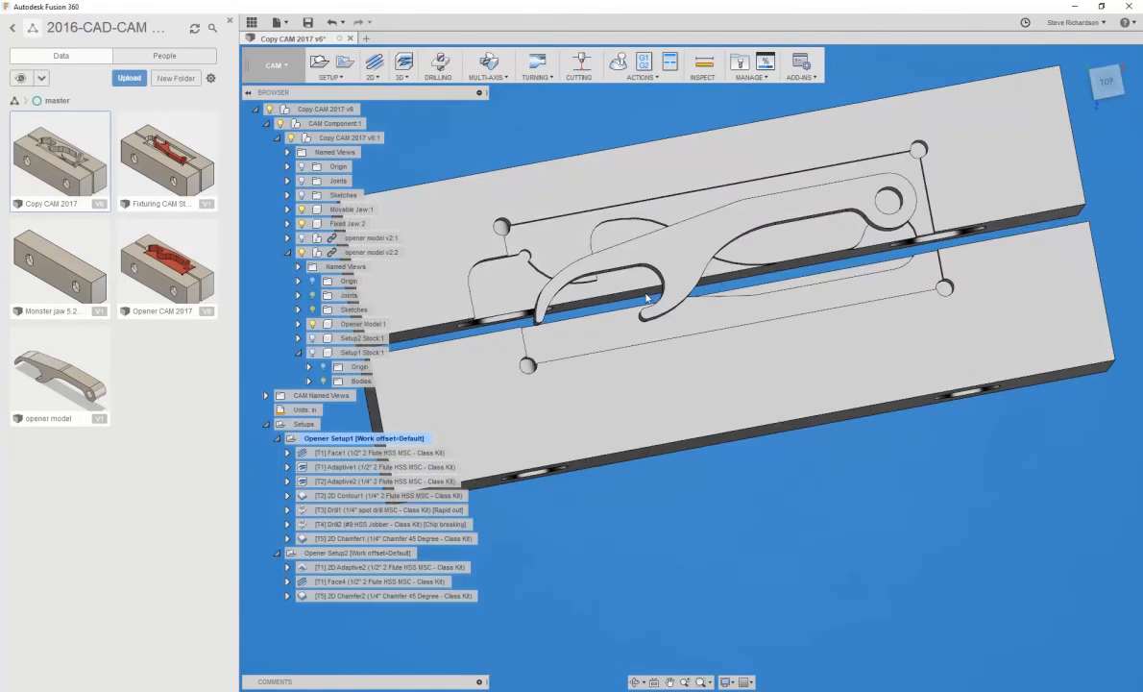
Display the Adaptive2 toolpath and examine its cutting and linking moves around the opener's hook and inner curves
left_click(380, 480)
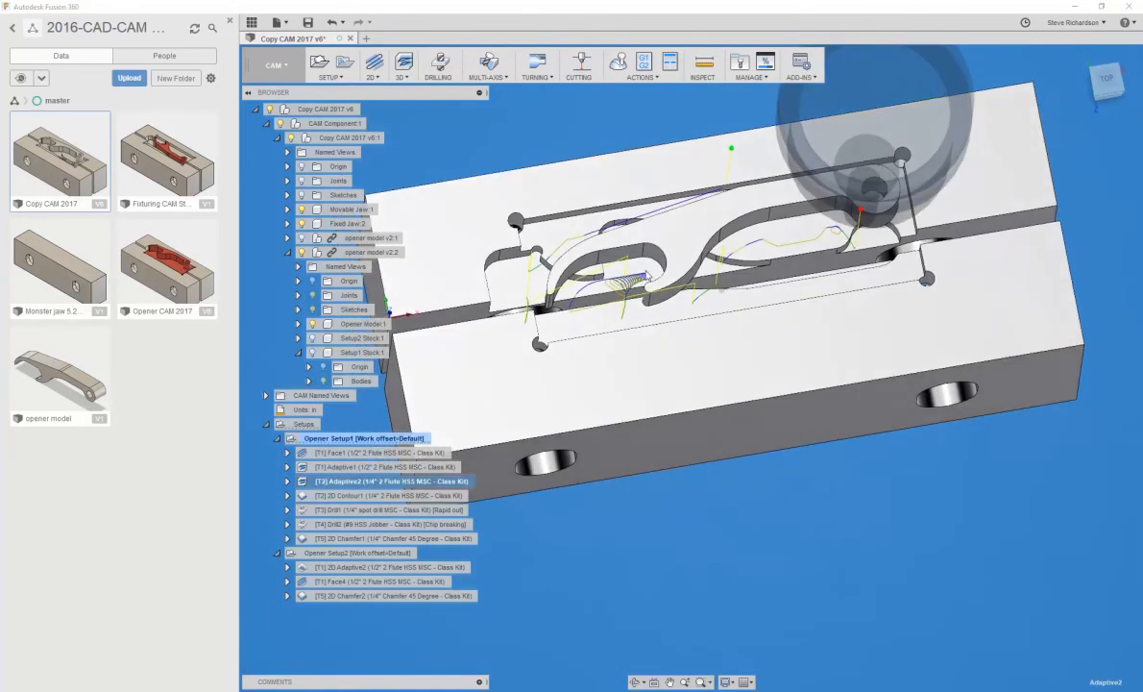
scroll(640, 284, "up", 1)
scroll(634, 288, "up", 5)
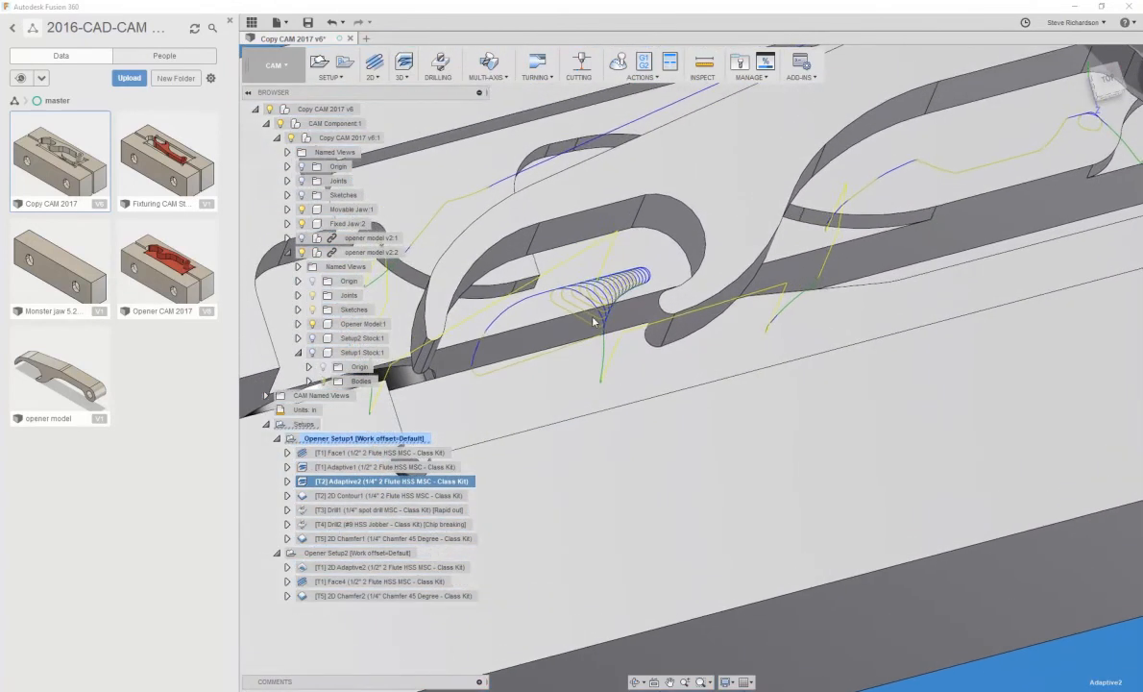
middle_click_drag(658, 261, 615, 316, "shift")
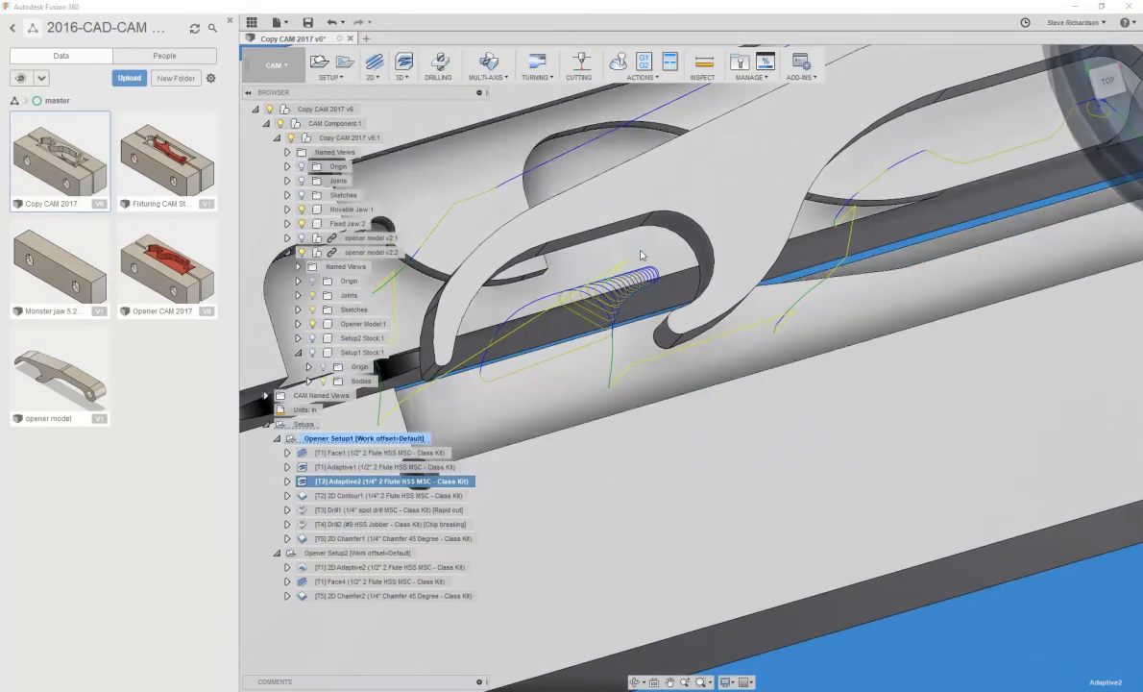
middle_click_drag(659, 251, 514, 276, "shift")
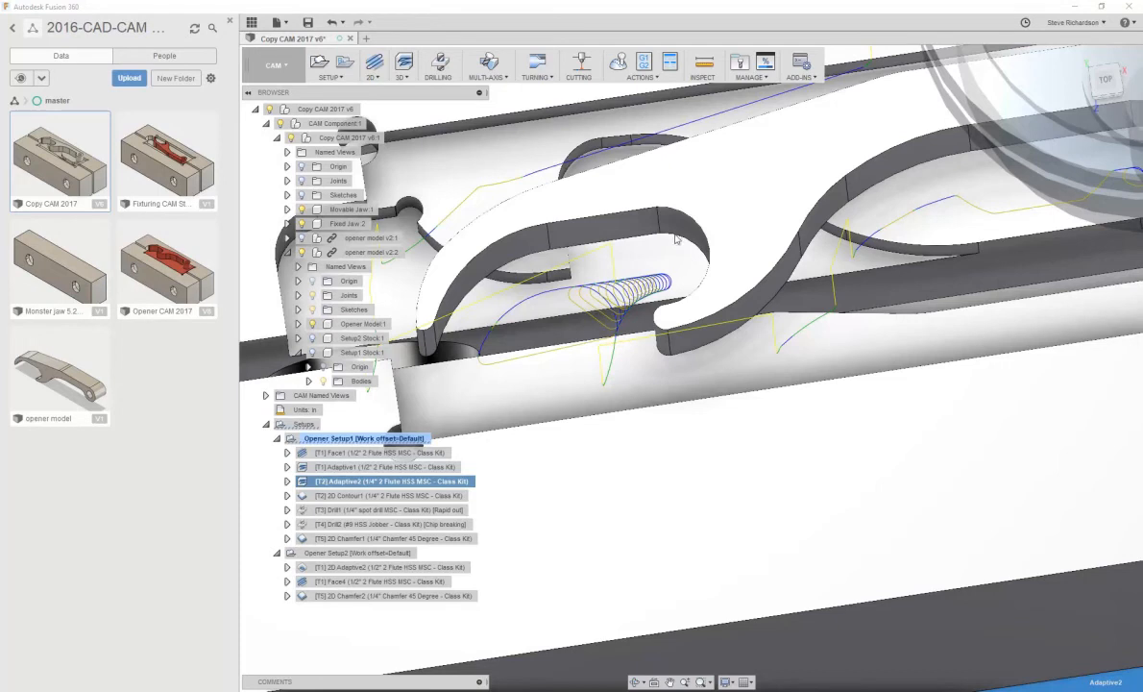
scroll(667, 246, "down", 2)
middle_click_drag(666, 248, 673, 273, "shift")
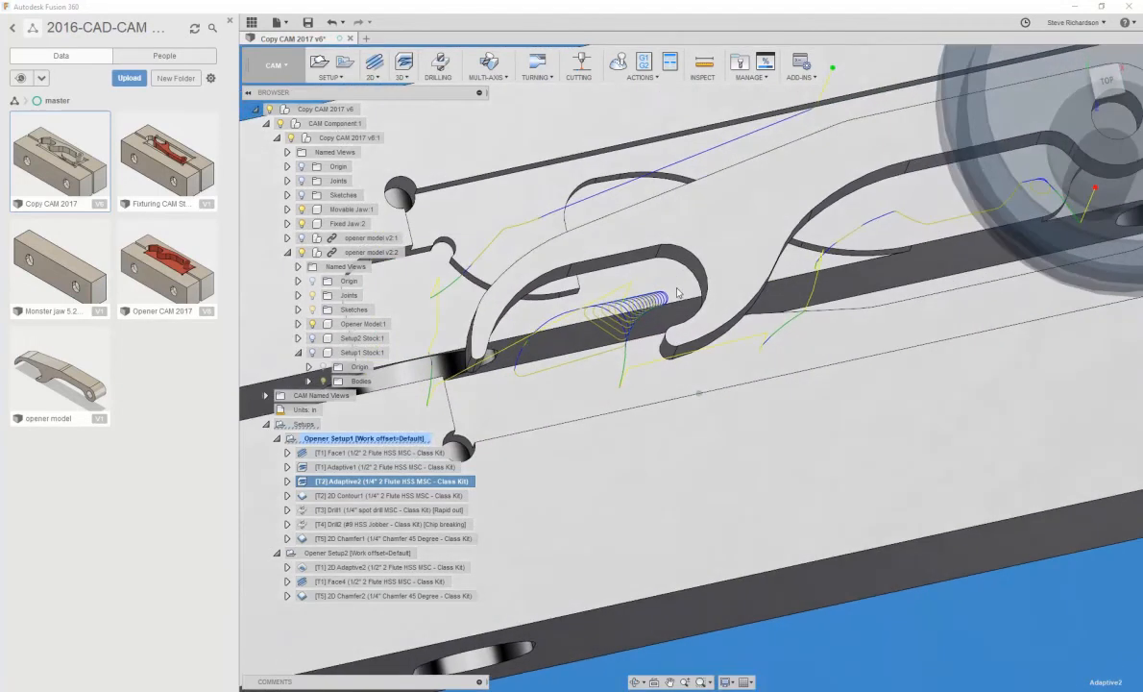
scroll(686, 317, "down", 1)
middle_click_drag(686, 318, 689, 312, "shift")
scroll(689, 313, "down", 1)
scroll(688, 312, "up", 2)
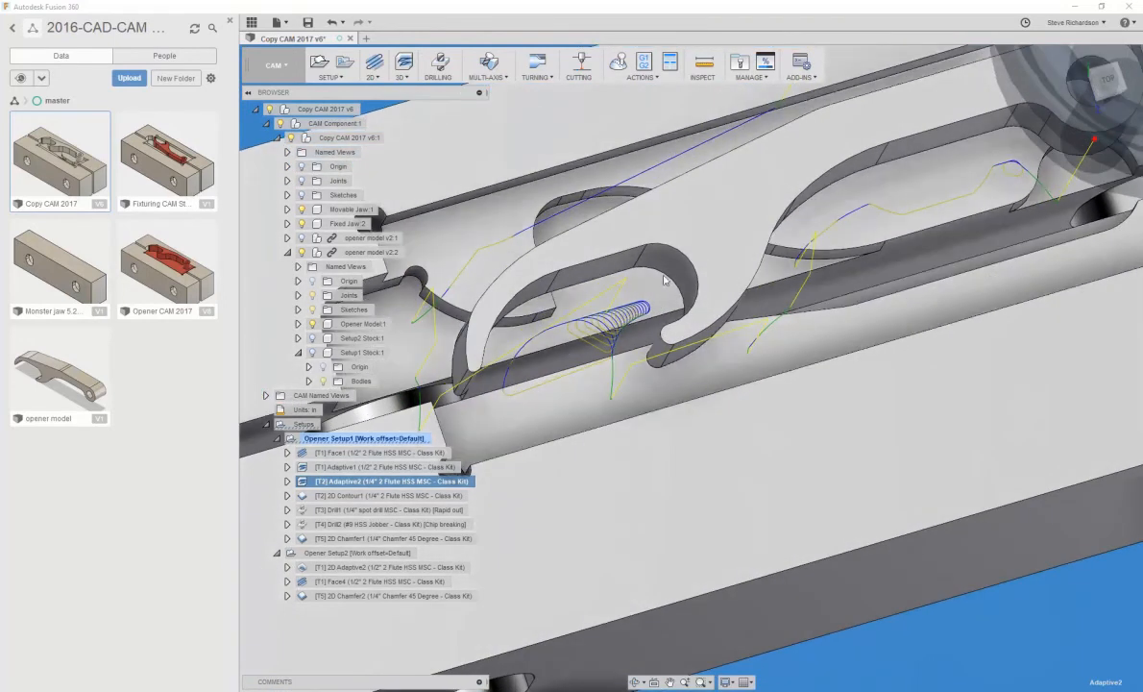
middle_click_drag(641, 309, 629, 359, "shift")
middle_click_drag(605, 291, 687, 309, "shift")
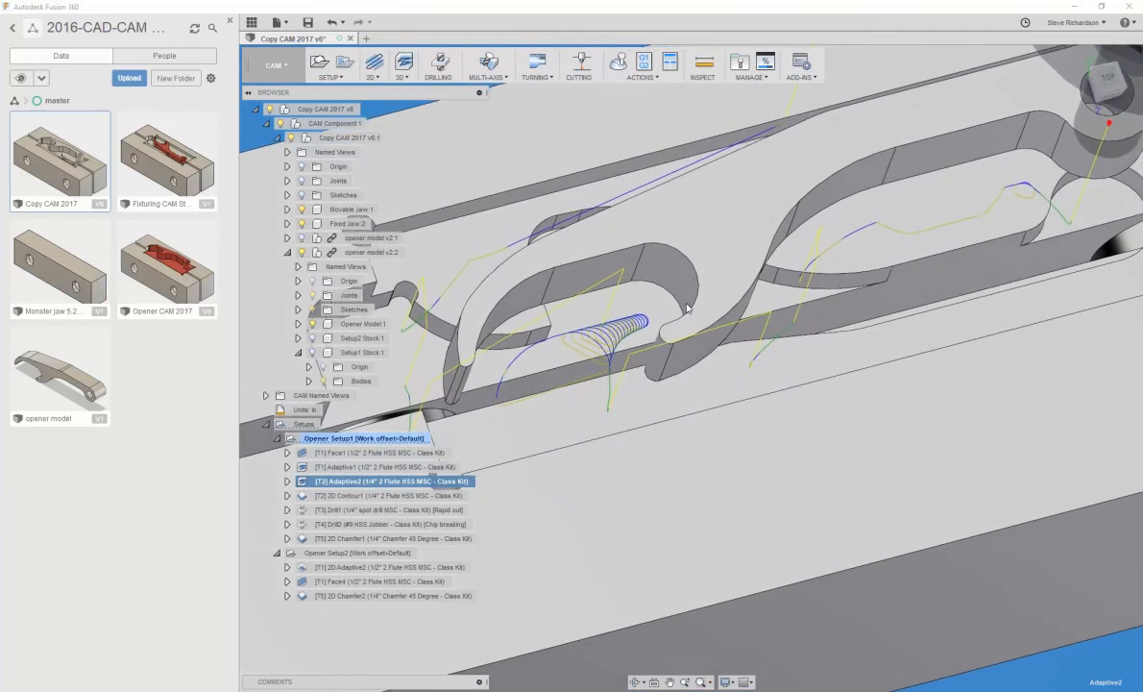
scroll(686, 308, "up", 1)
scroll(687, 309, "up", 1)
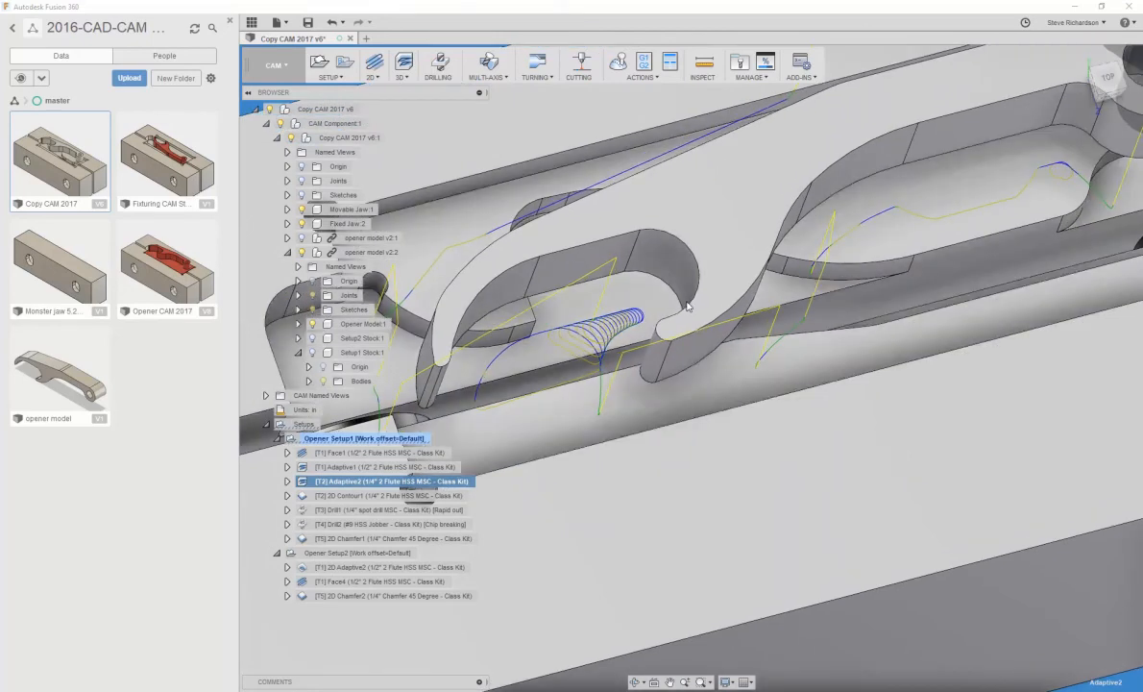
scroll(690, 305, "down", 2)
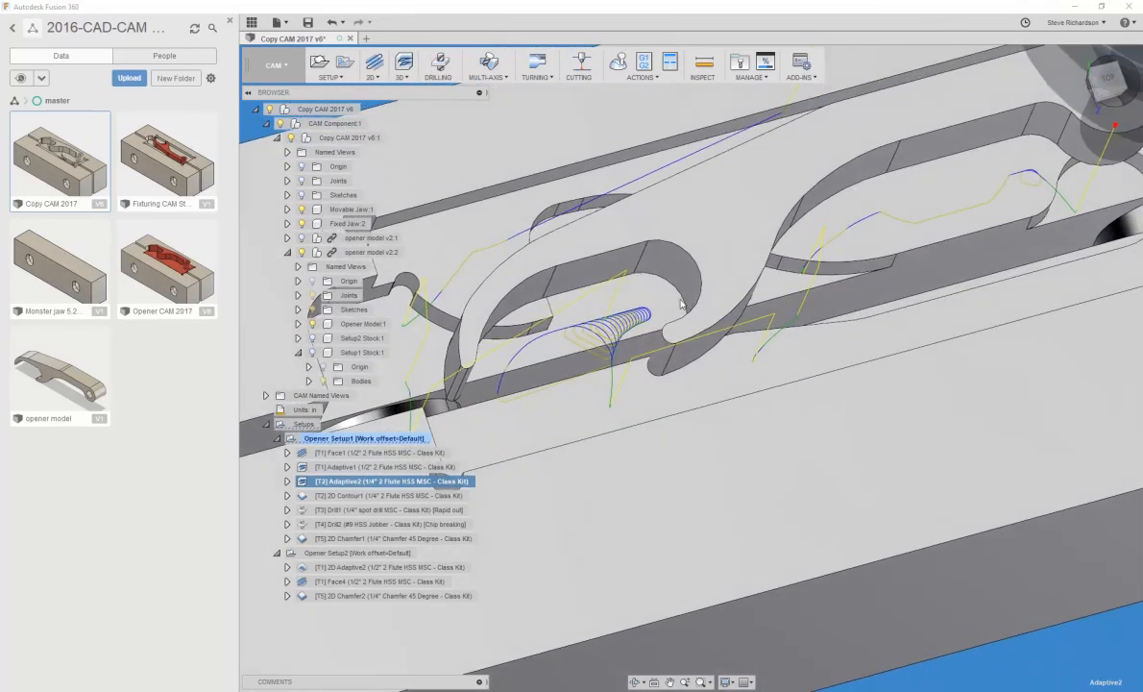
scroll(685, 302, "down", 1)
middle_click_drag(678, 303, 680, 306, "shift")
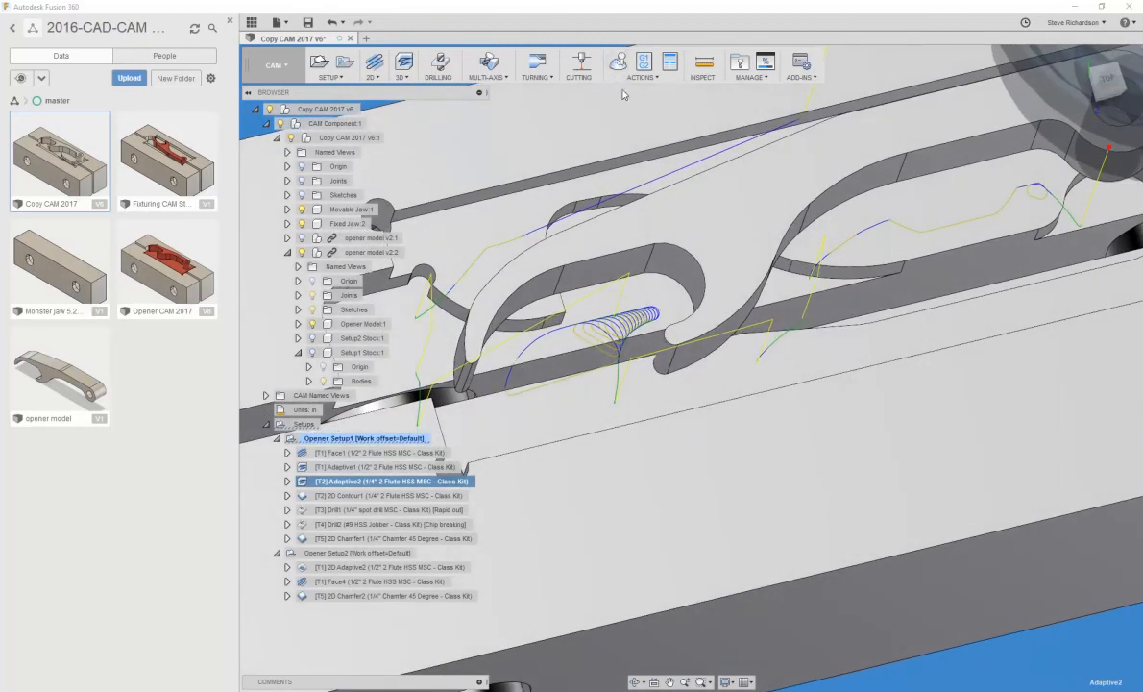
scroll(732, 294, "down", 2)
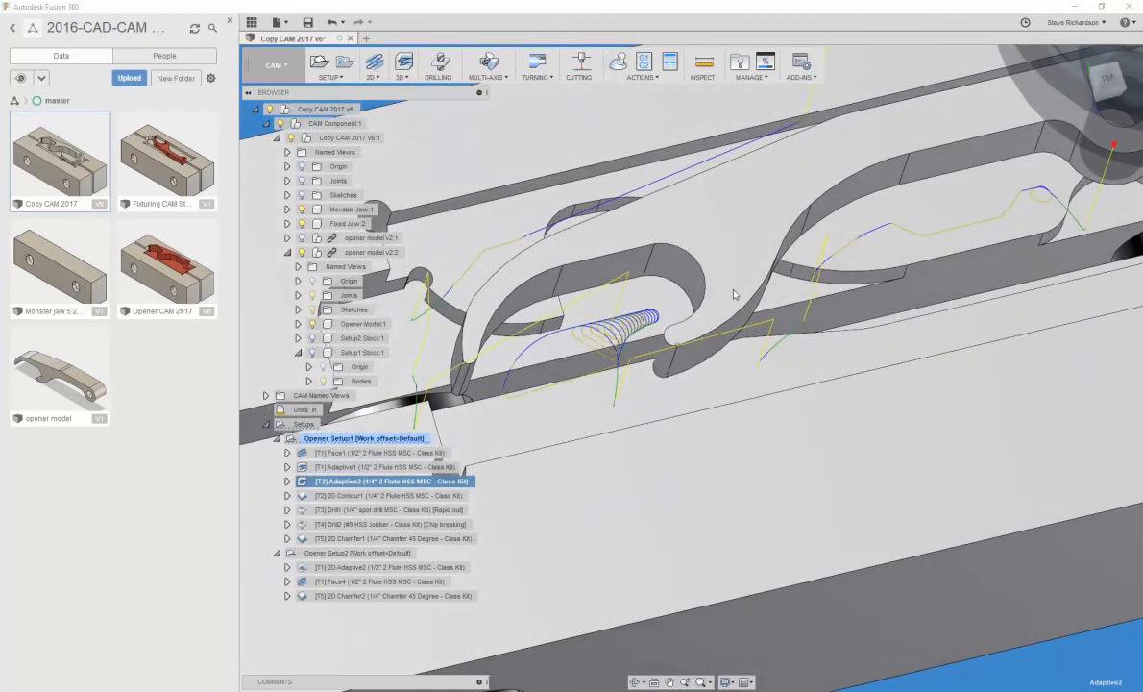
scroll(610, 285, "up", 3)
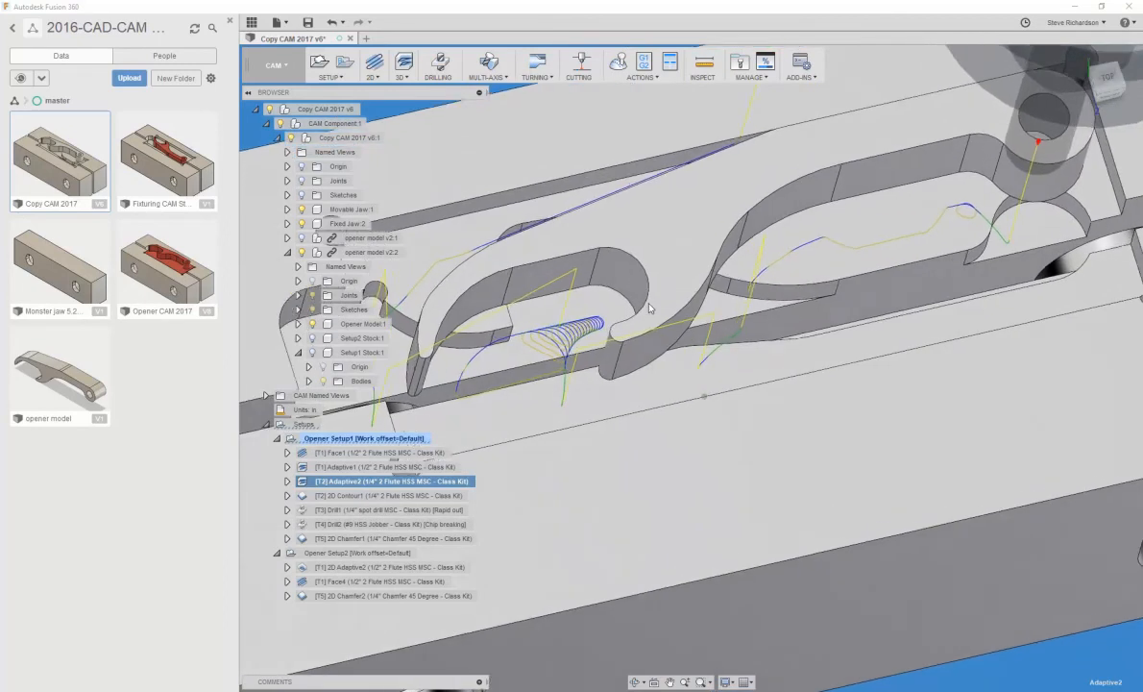
Display the 2D Contour1 toolpath, open the operation for editing, and review its tool, feed and speed, and contour selection
left_click(379, 495)
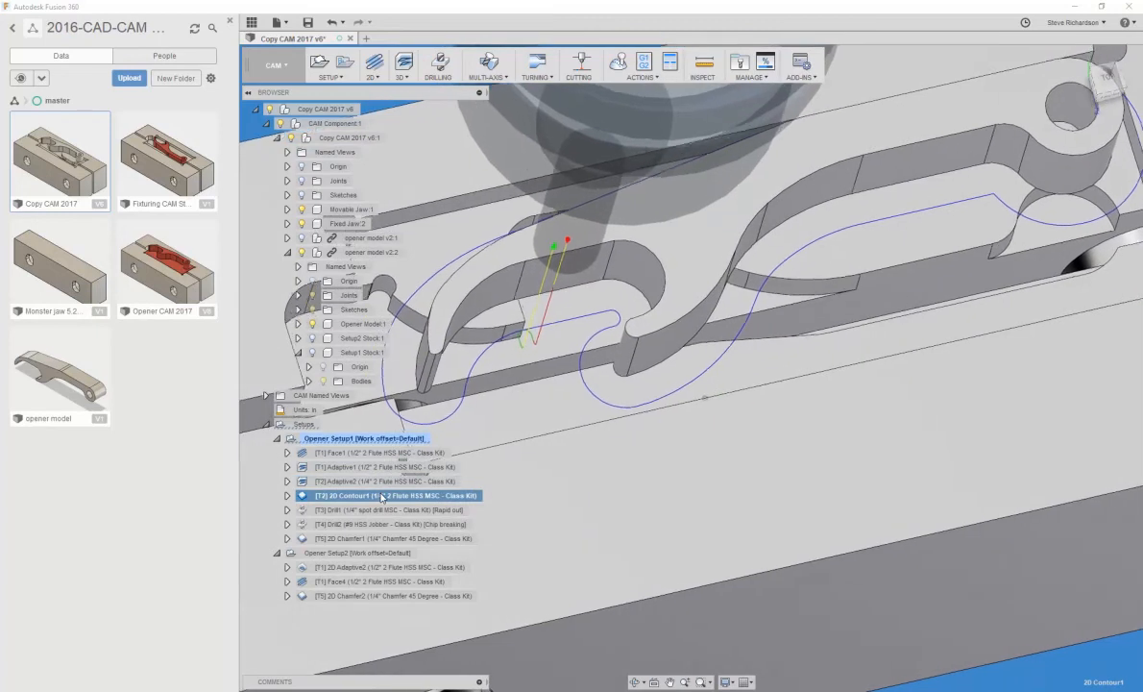
right_click(392, 497)
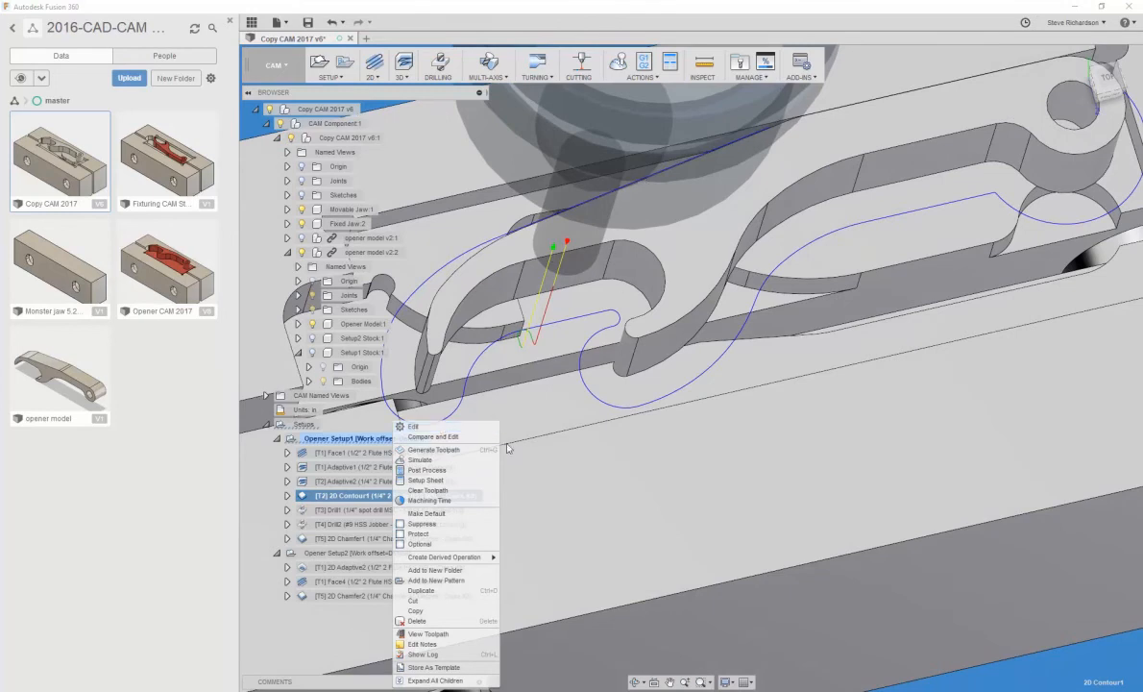
left_click(412, 426)
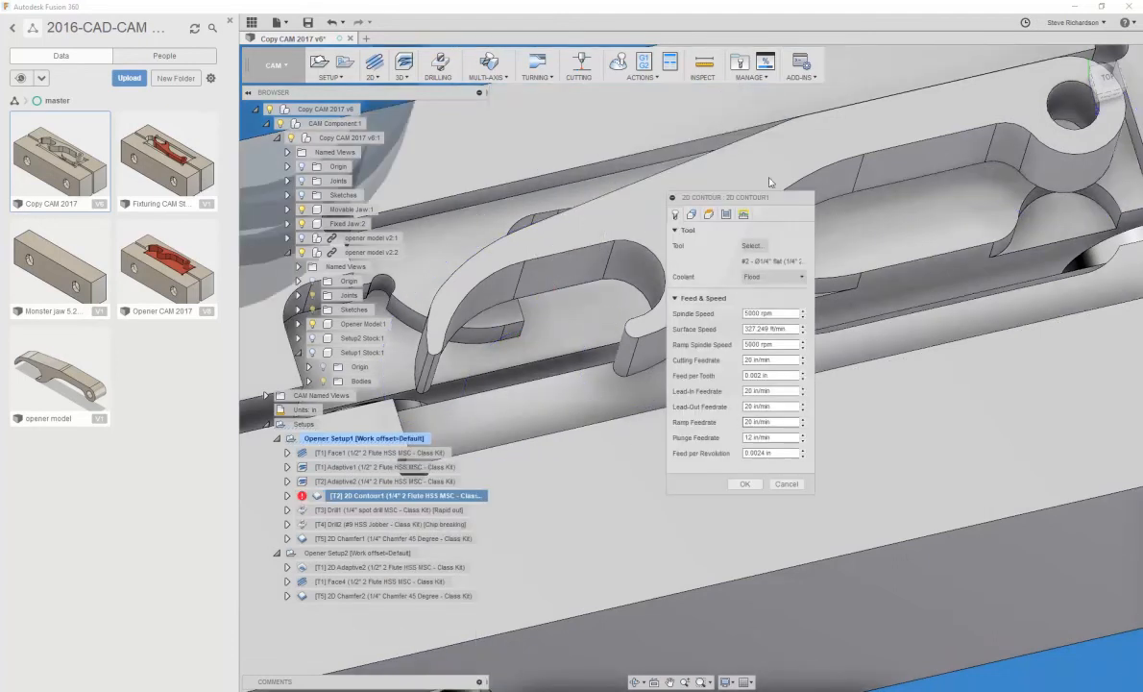
left_click_drag(748, 197, 768, 222)
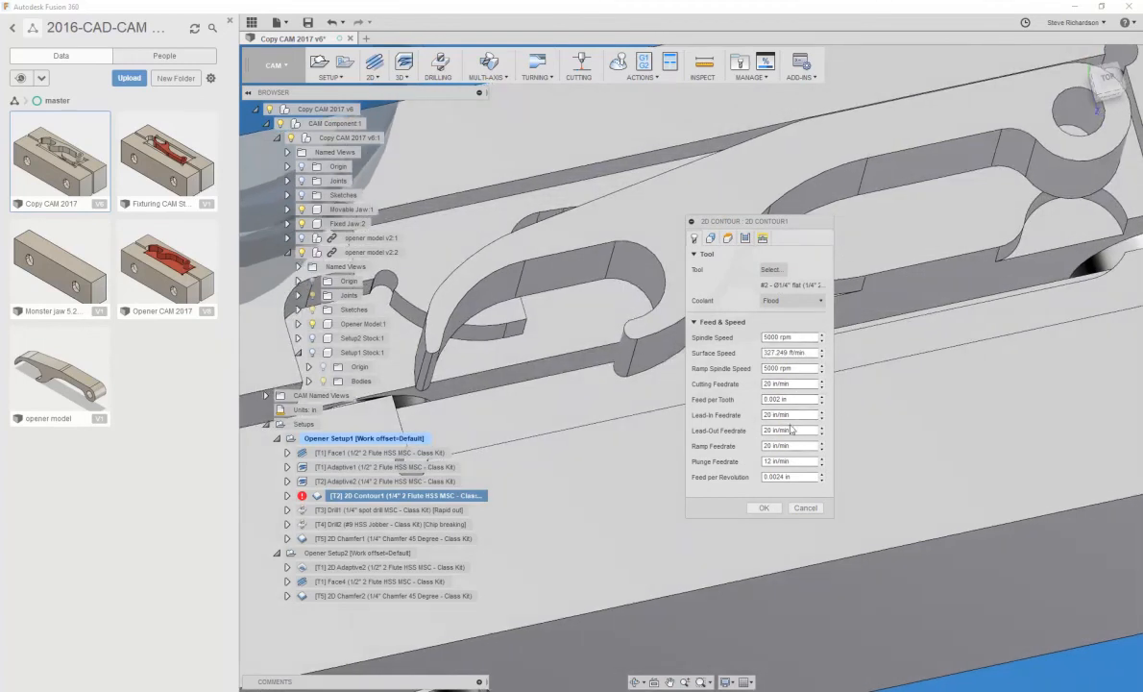
left_click(726, 239)
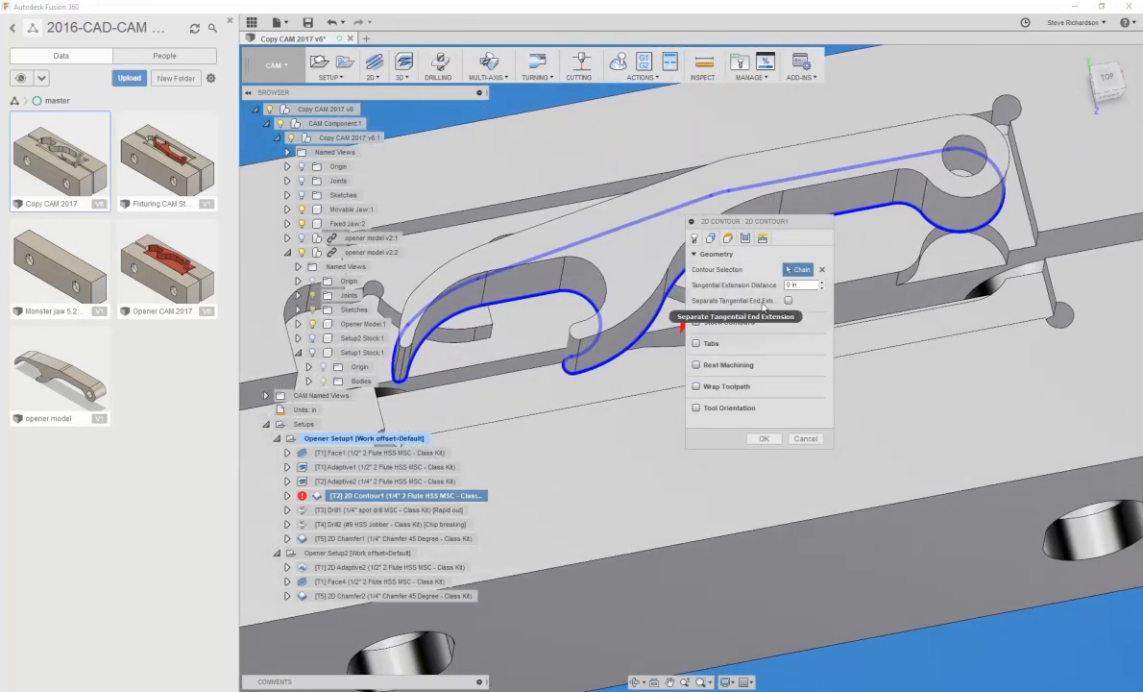
Review 2D Contour1's heights, passes, linking and lead-in settings, and close the operation
left_click(730, 241)
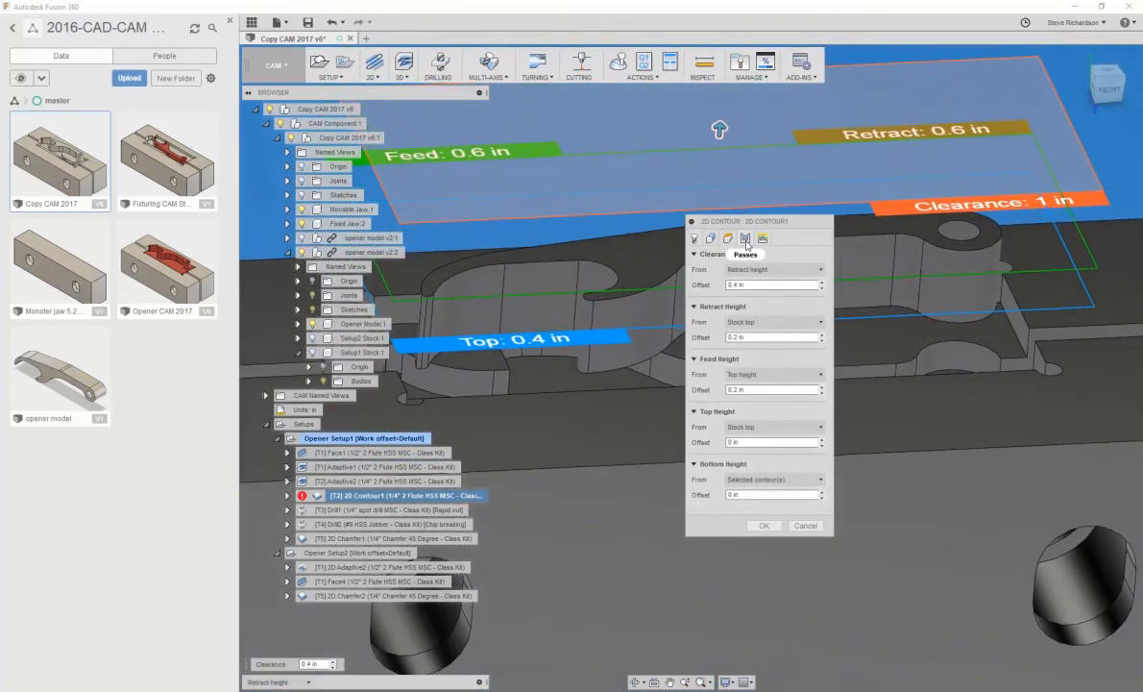
left_click(745, 238)
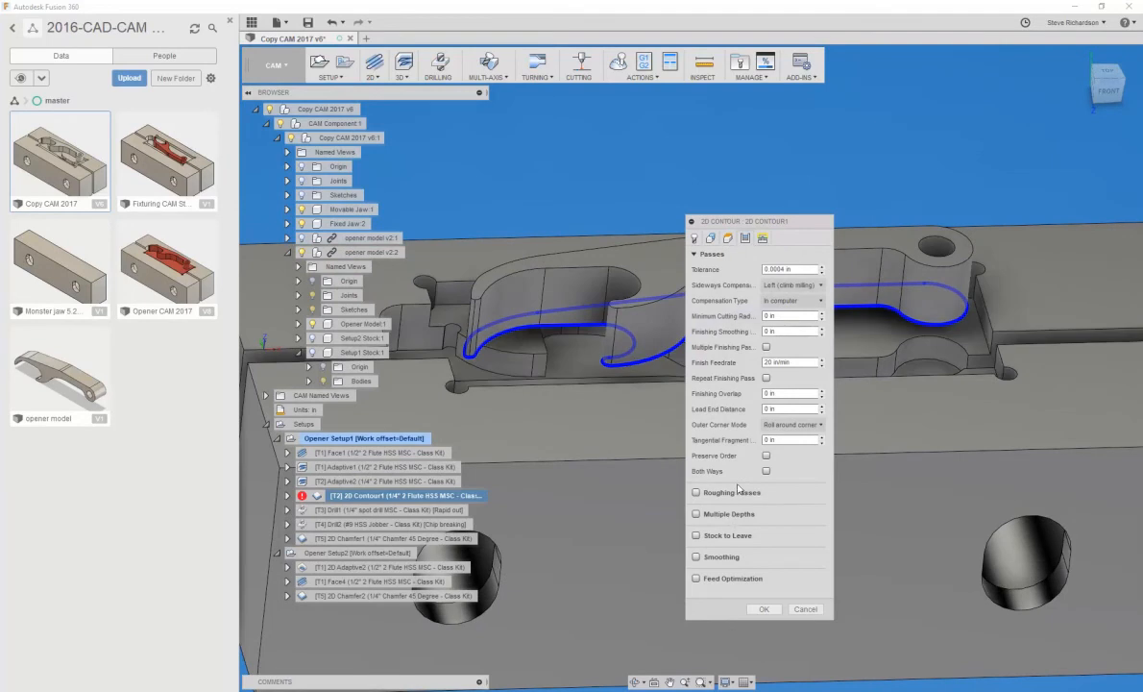
left_click(762, 237)
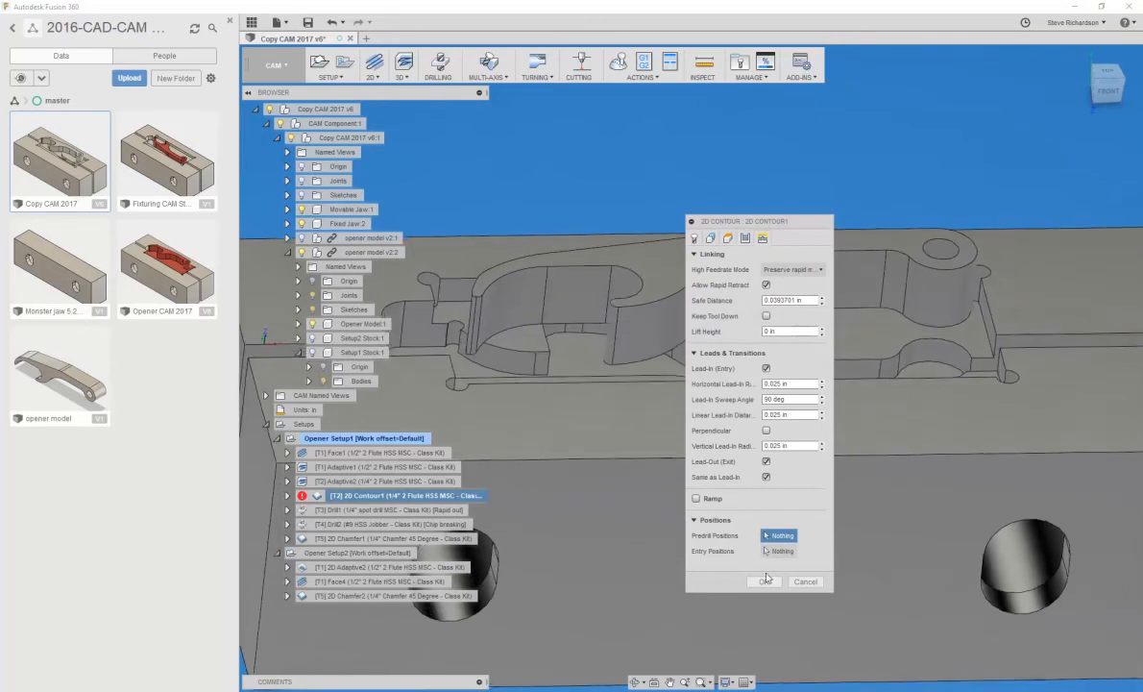
key("Return")
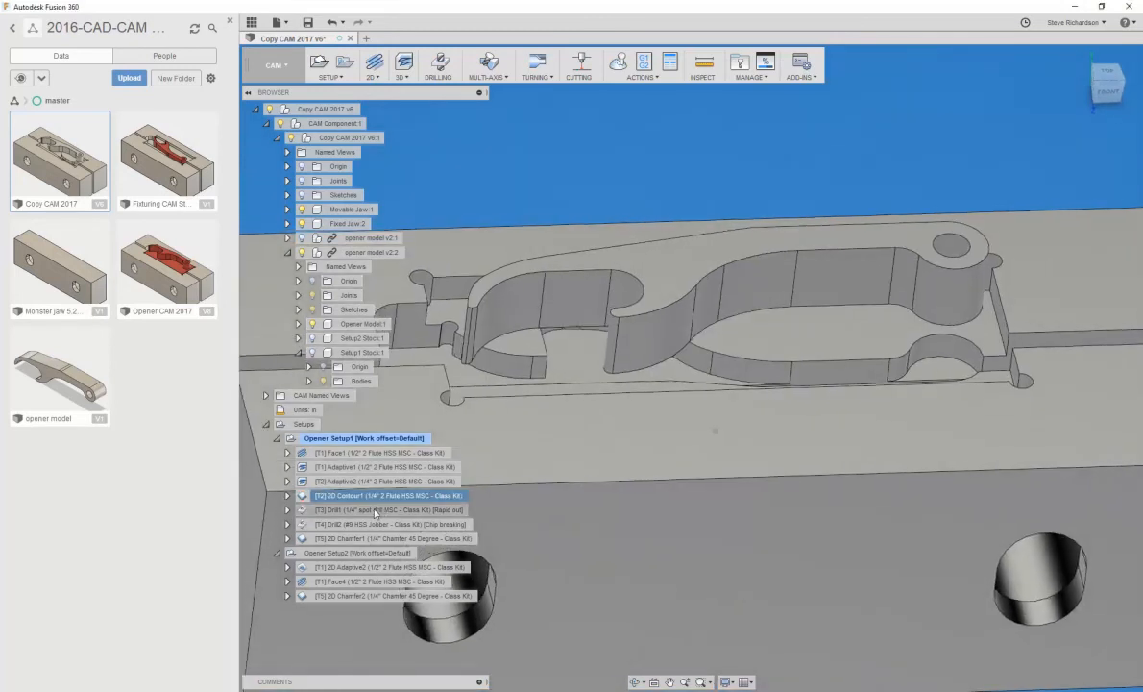
Display the Drill1 toolpath, open the operation for editing, and review its spot drill, feed and speed, and selected hole face
left_click(715, 279)
mouse_move(715, 279)
middle_mouse_down("shift")
mouse_move(723, 269)
mouse_move(672, 274)
middle_mouse_up("shift")
middle_click_drag(533, 297, 733, 324, "shift")
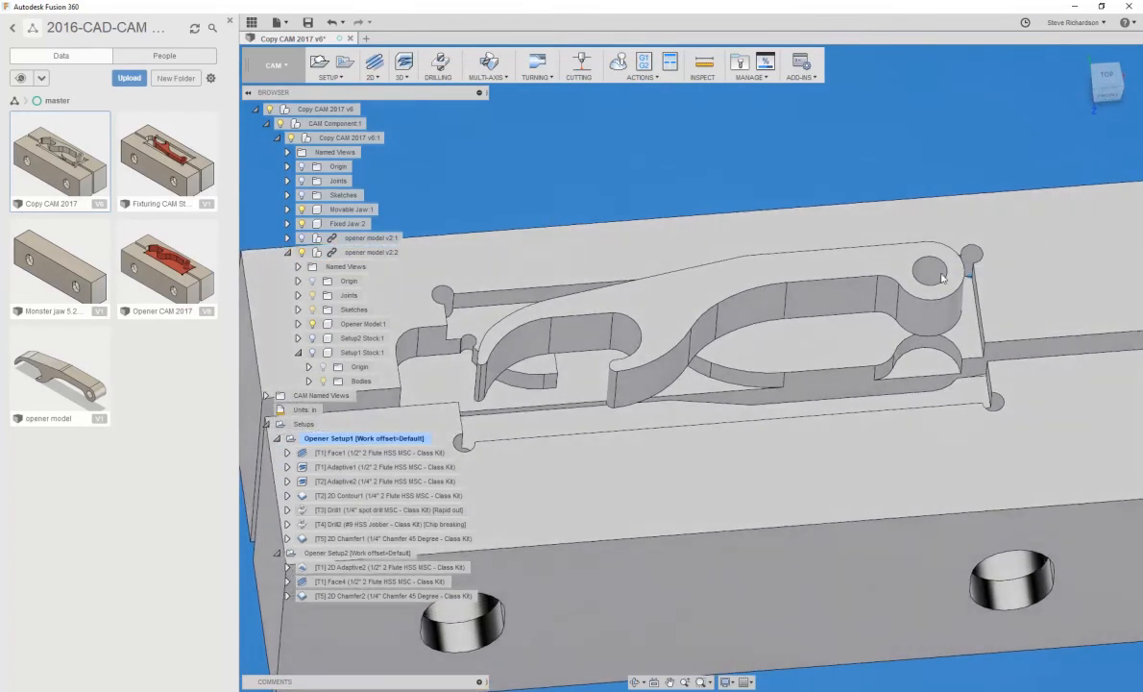
left_click(360, 510)
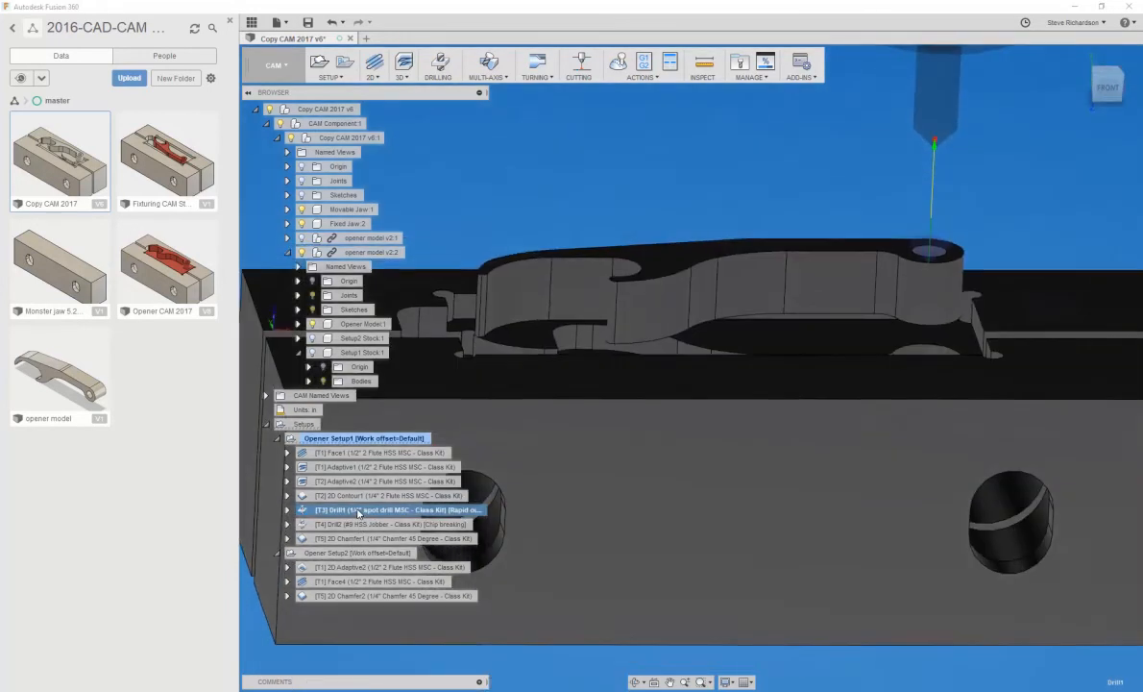
right_click(358, 513)
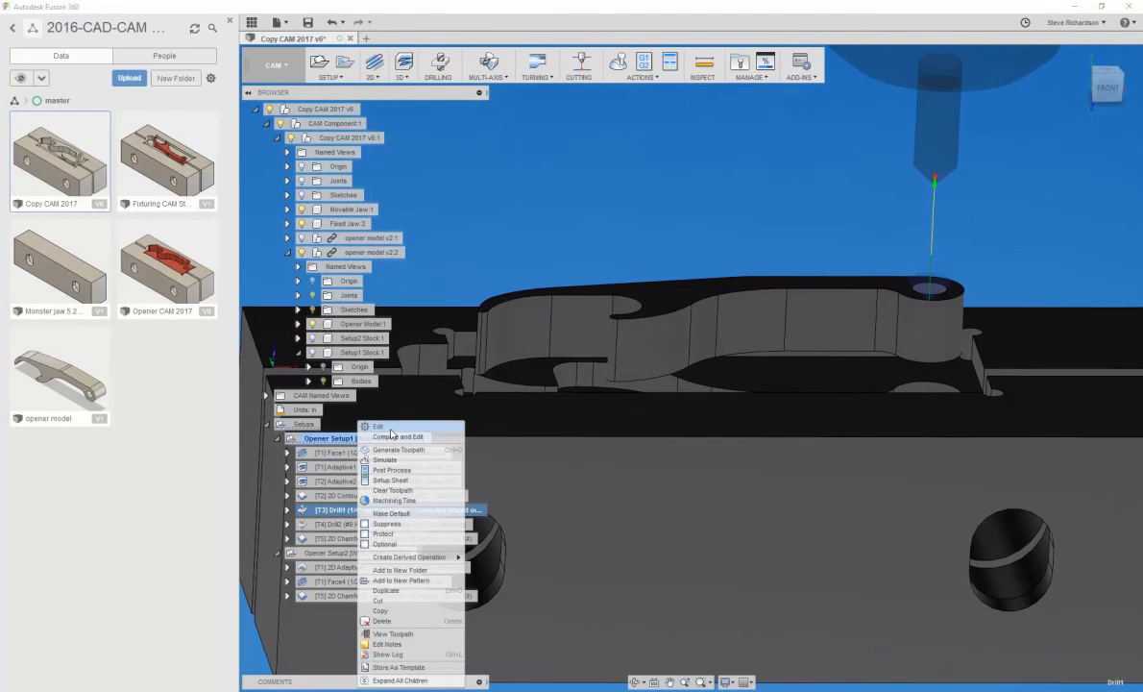
left_click(365, 407)
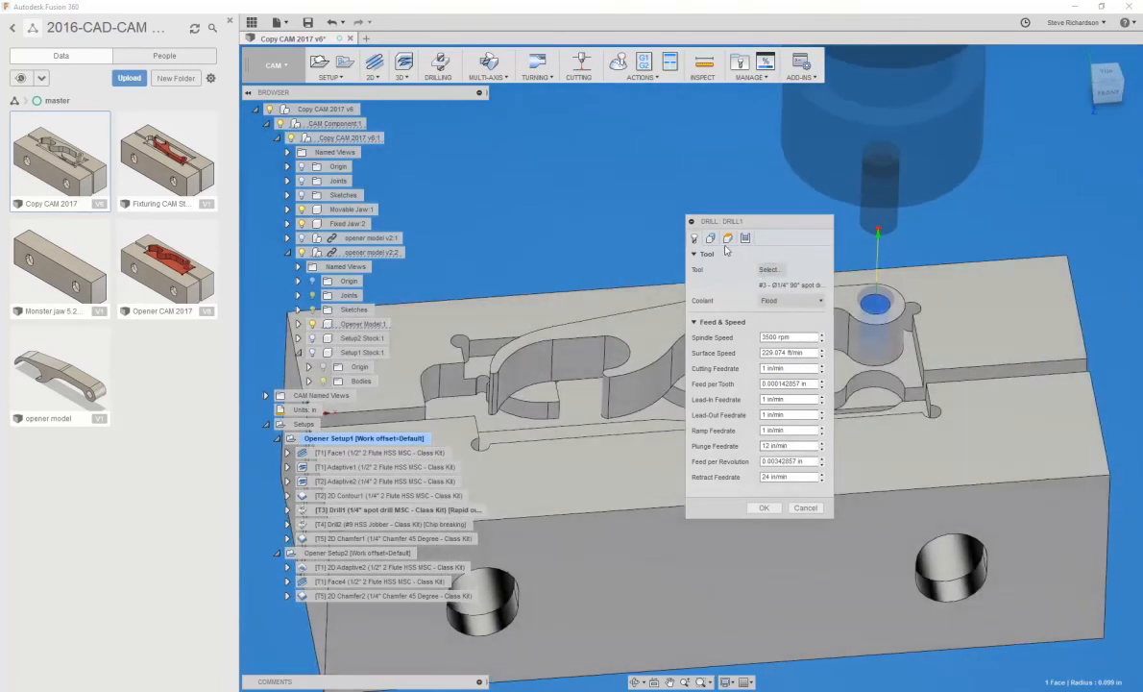
left_click(711, 239)
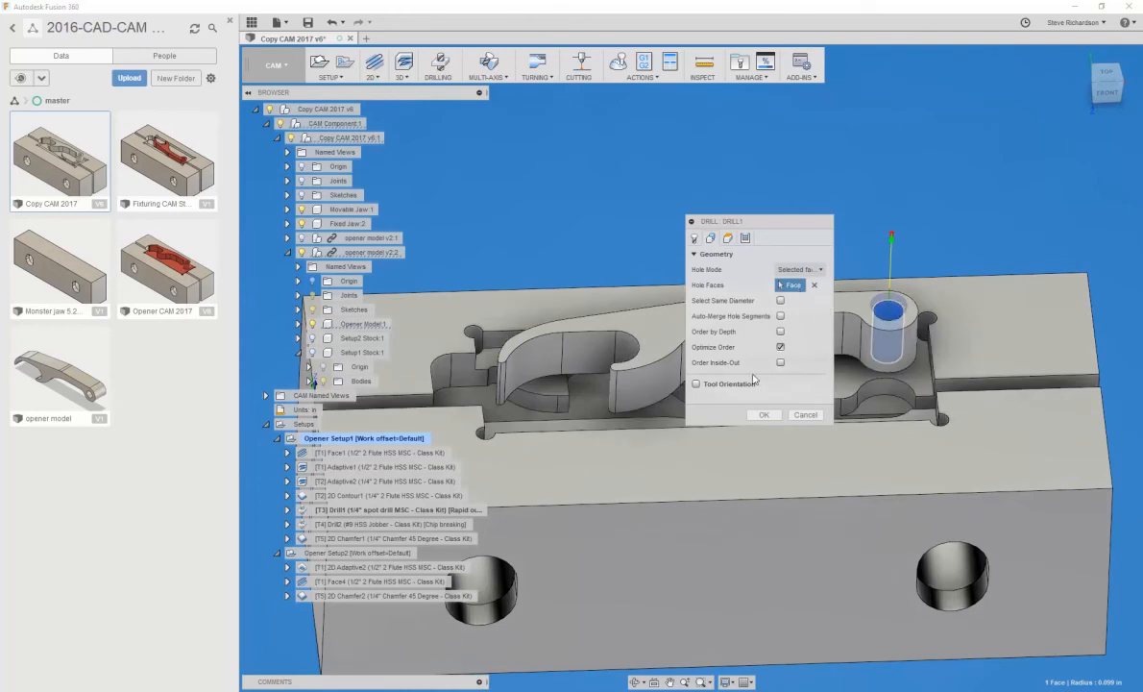
Review Drill1's heights and drilling cycle type, and leave the operation without applying changes
left_click(728, 242)
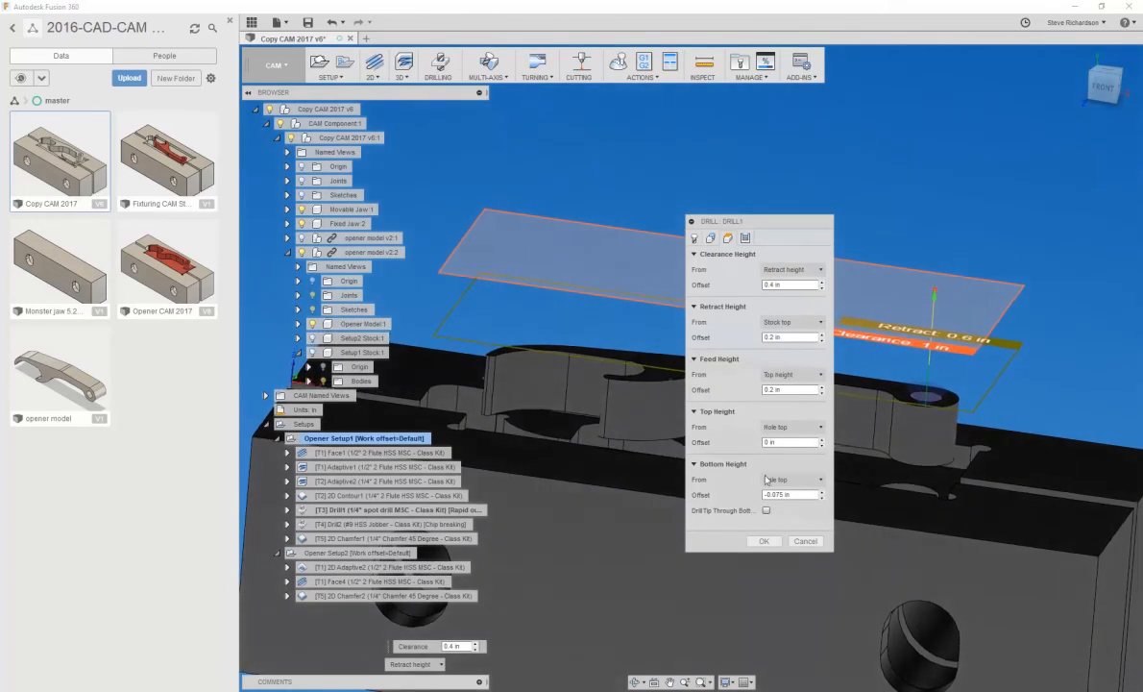
left_click(744, 237)
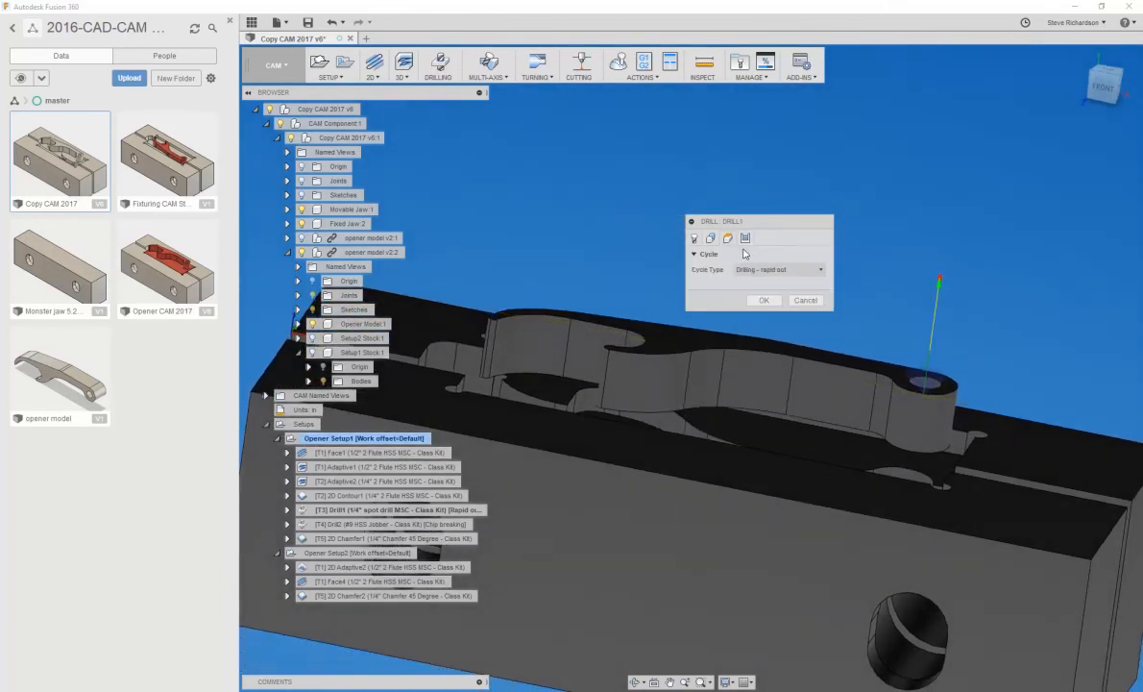
left_click(728, 239)
left_click(744, 239)
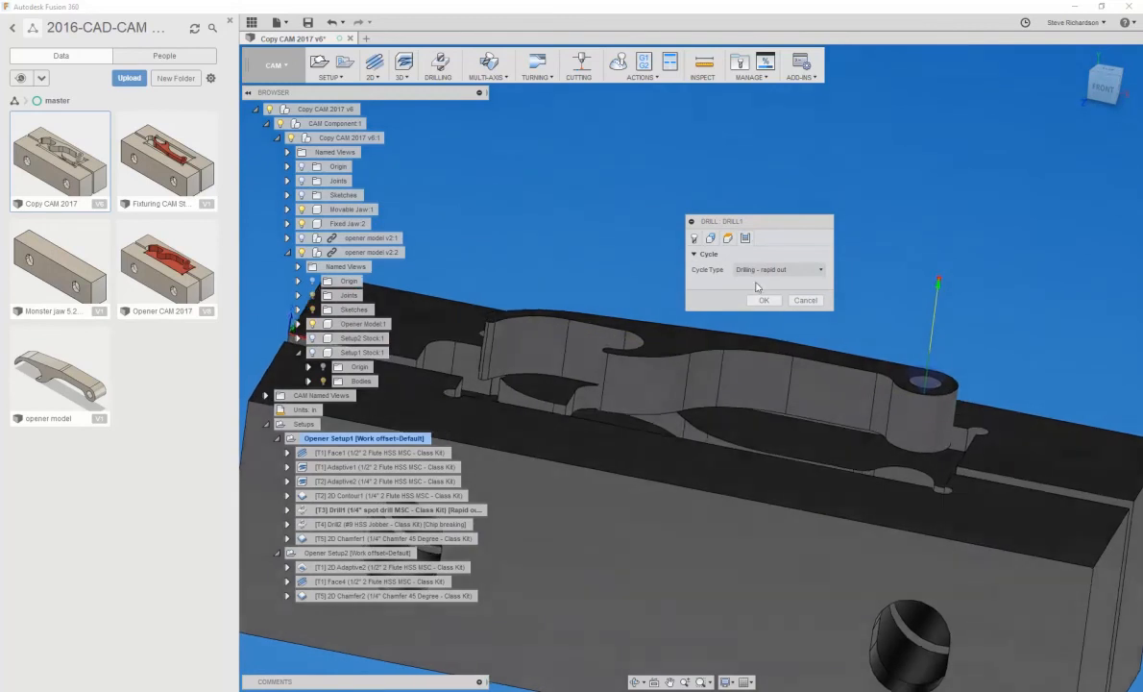
mouse_move(769, 279)
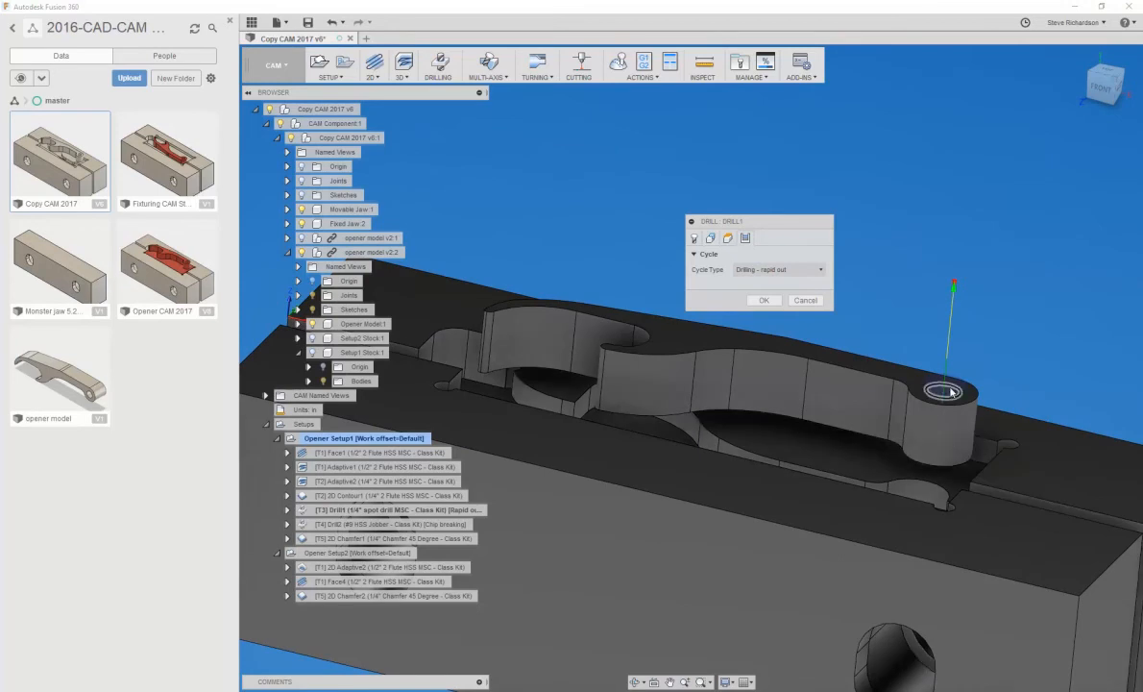
left_click(812, 304)
Display the Drill2 toolpath, open the operation for editing, and review its tool, feed and speed, and hole face selection
left_click(353, 526)
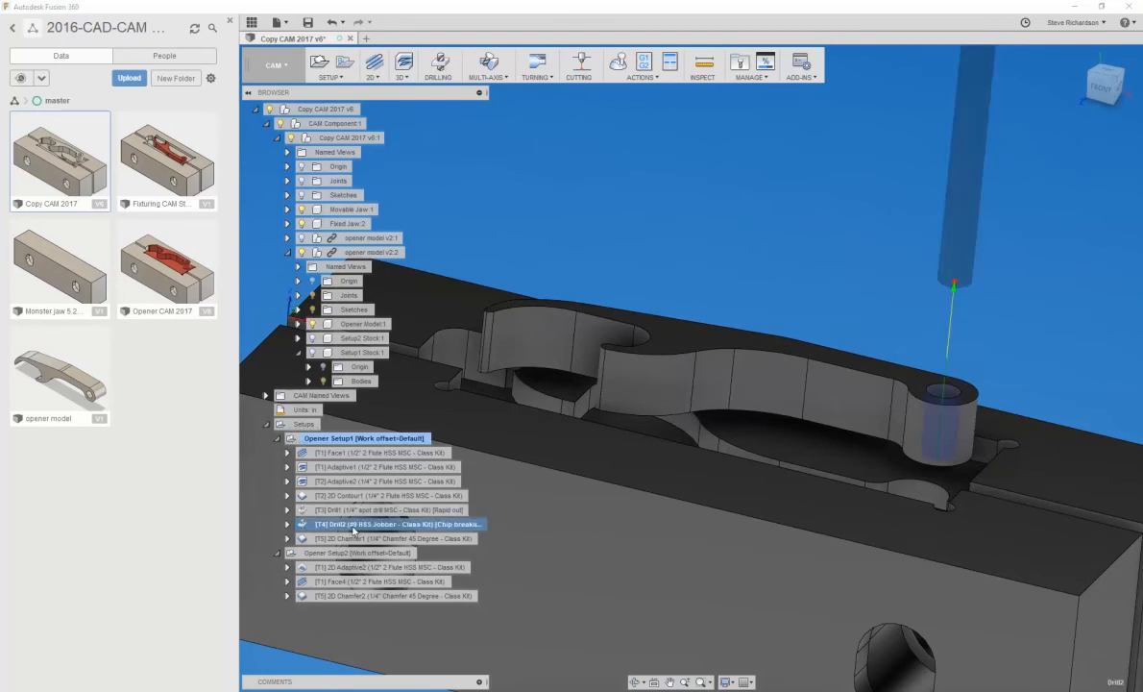
right_click(354, 526)
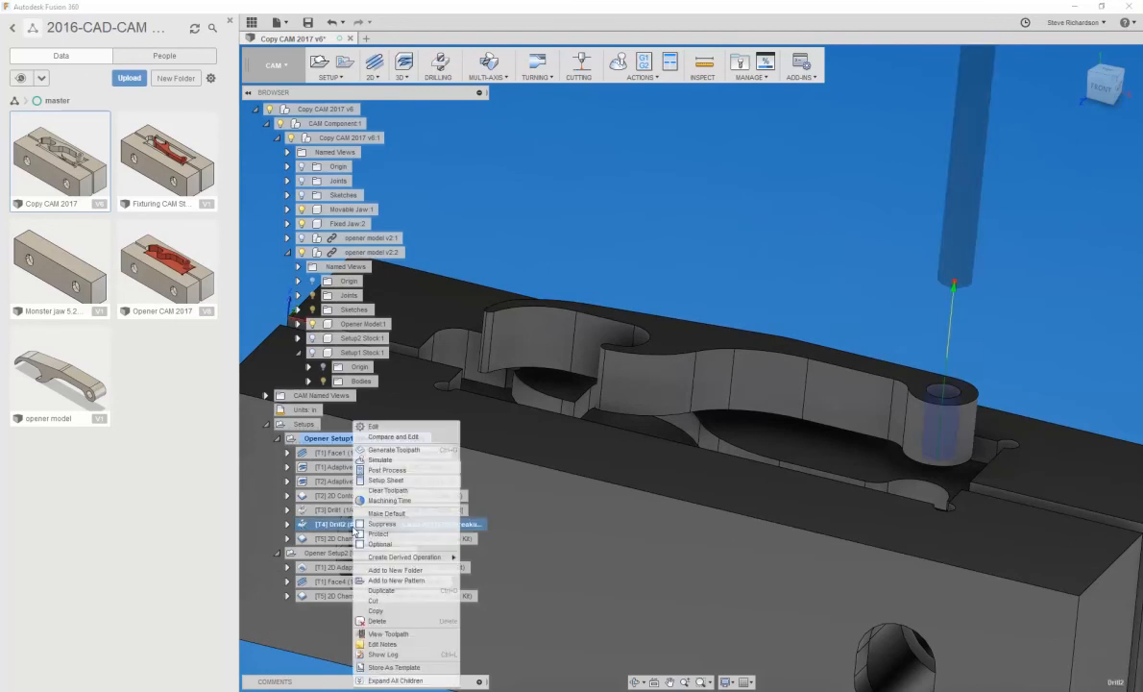
left_click(413, 428)
middle_click_drag(857, 395, 896, 293, "shift")
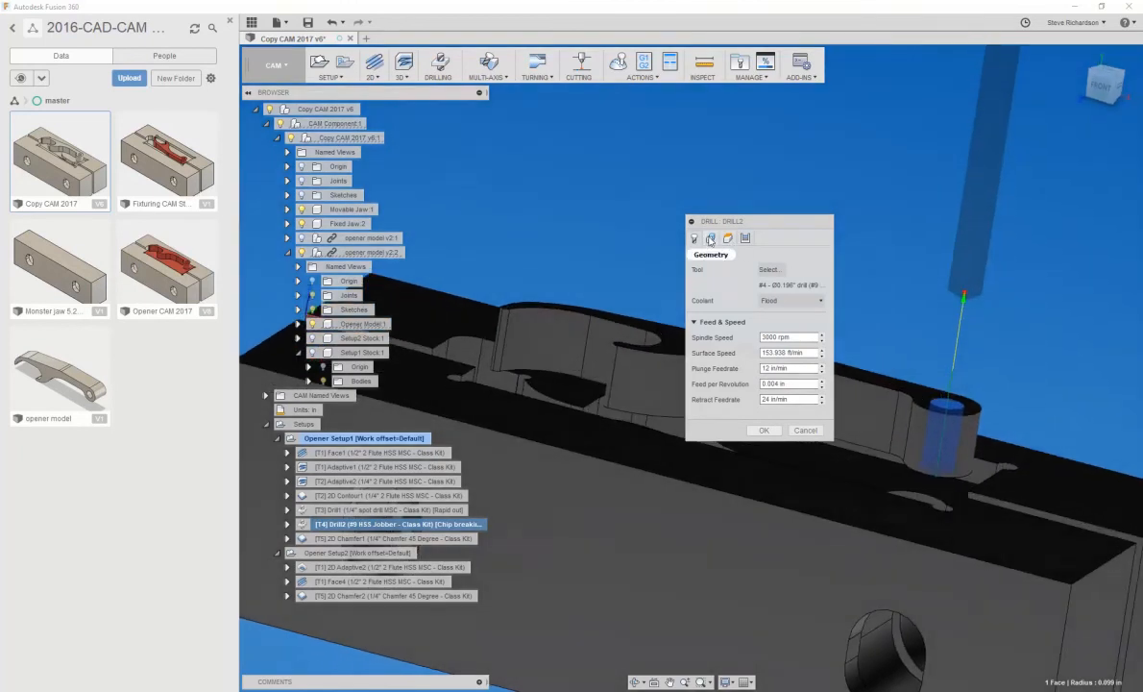
left_click(710, 238)
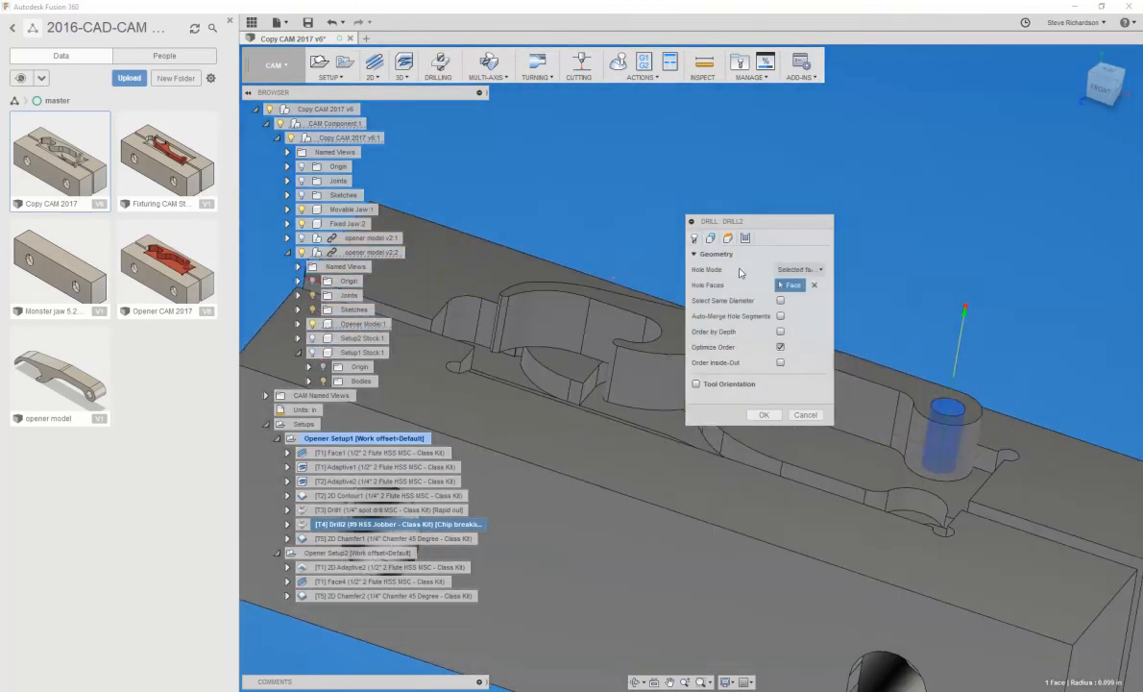
Review Drill2's heights, examining at the opener's hole how the bottom offset and drill-tip-through-bottom option extend the drilling depth
left_click(727, 238)
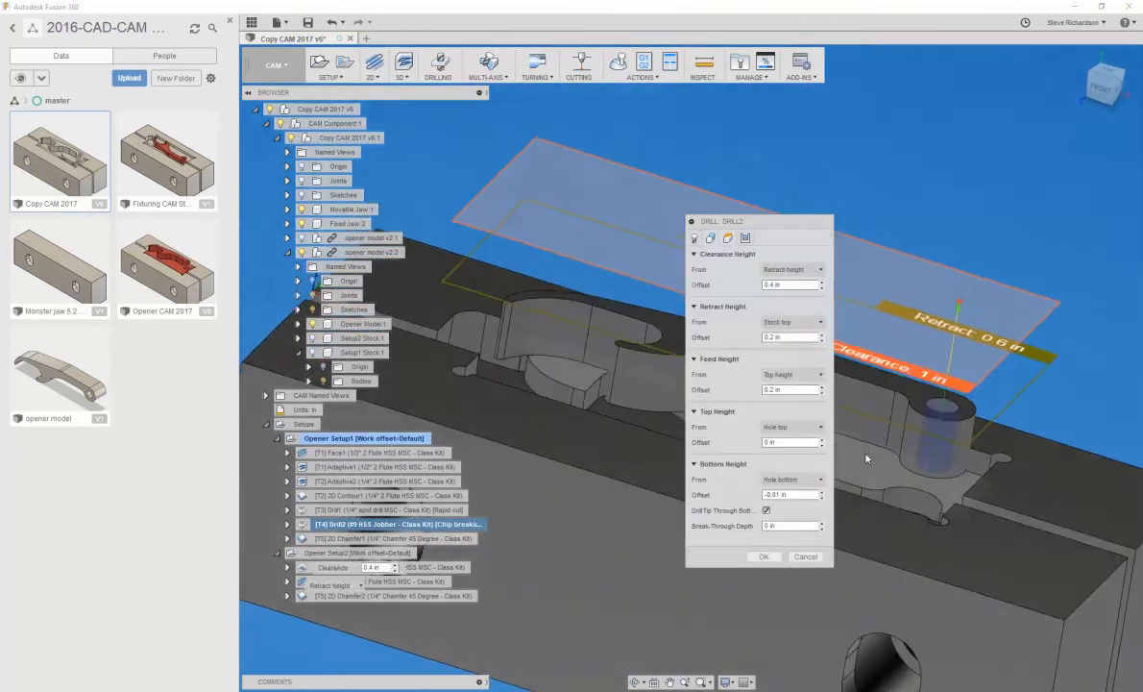
mouse_move(863, 420)
middle_mouse_down("shift")
mouse_move(946, 397)
mouse_move(934, 387)
middle_mouse_up("shift")
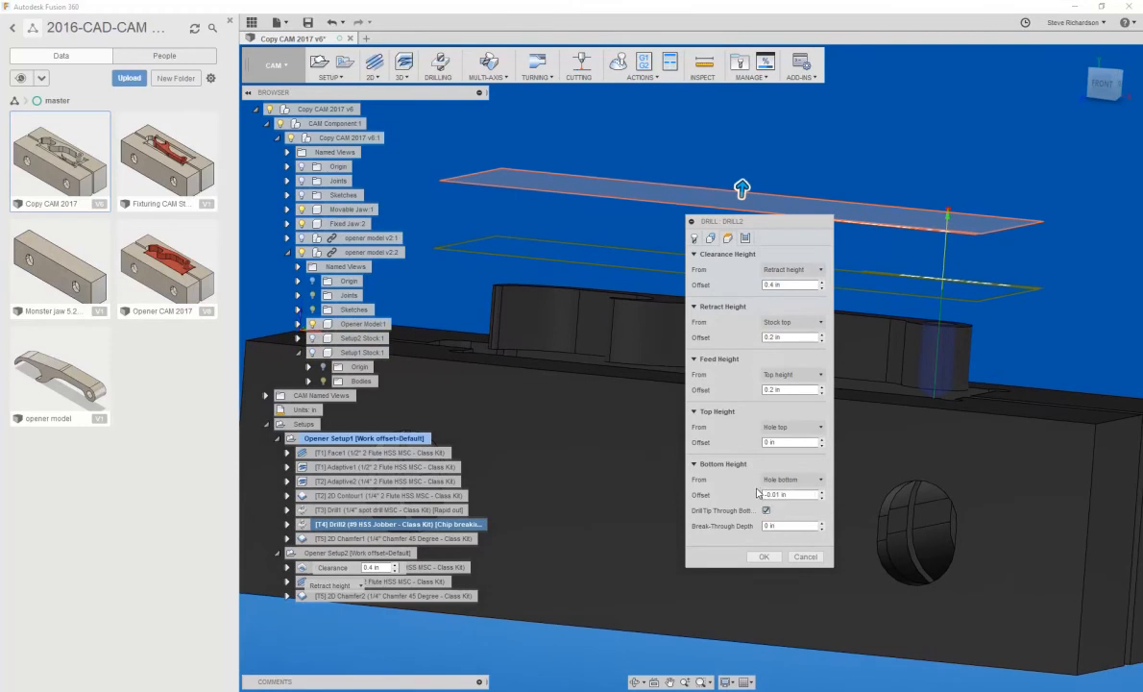
left_click(766, 509)
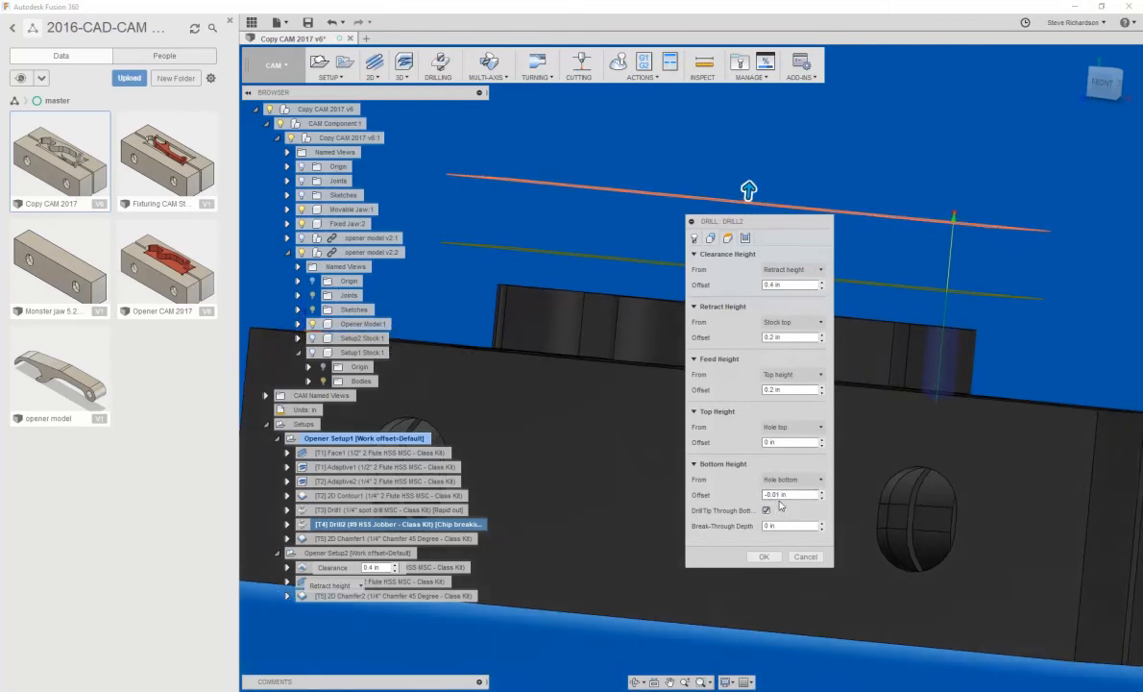
mouse_move(956, 388)
middle_mouse_down("shift")
mouse_move(967, 393)
mouse_move(960, 382)
mouse_move(937, 385)
middle_mouse_up("shift")
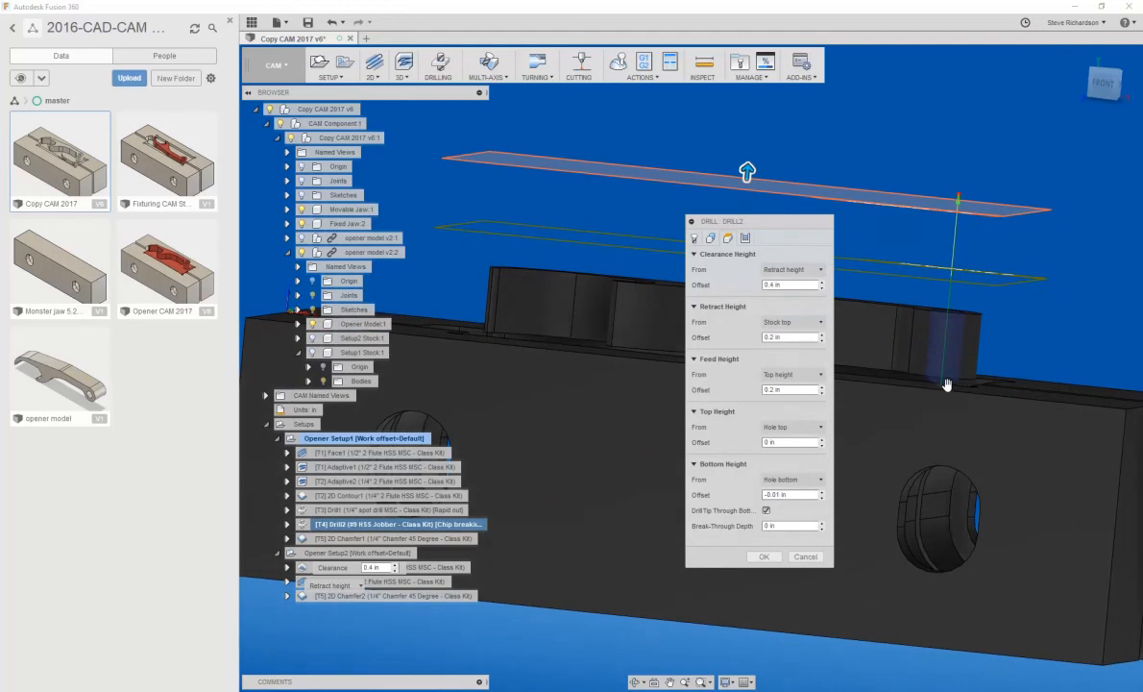
scroll(942, 385, "up", 5)
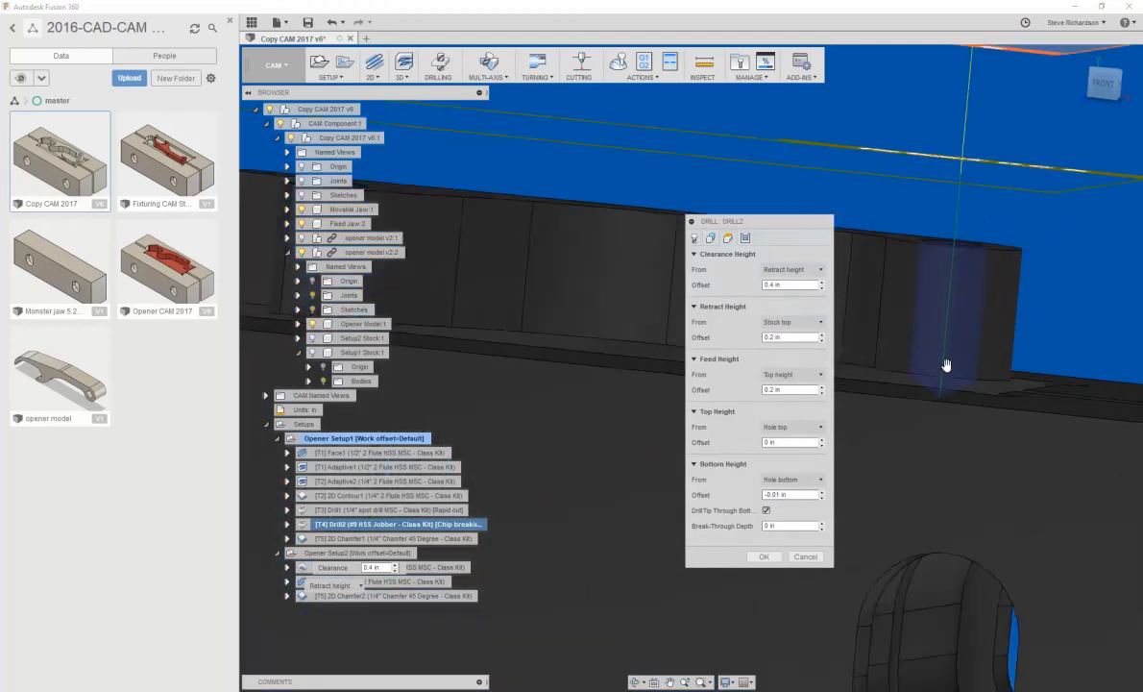
middle_click_drag(989, 395, 893, 406, "shift")
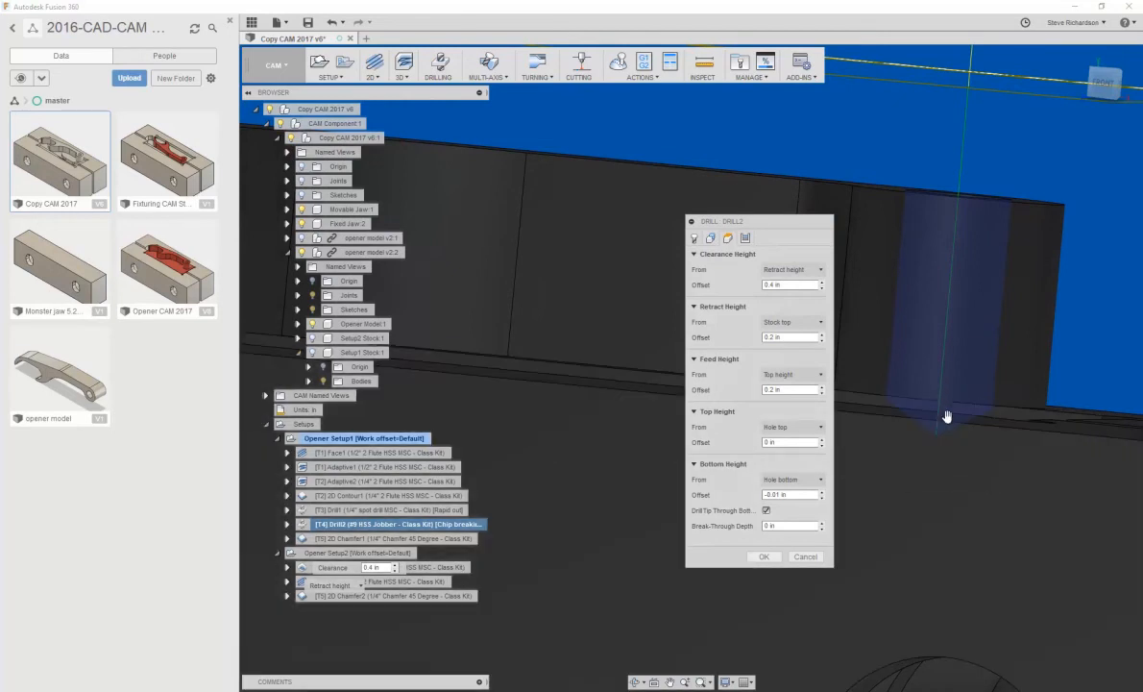
scroll(858, 448, "down", 1)
scroll(844, 277, "down", 5)
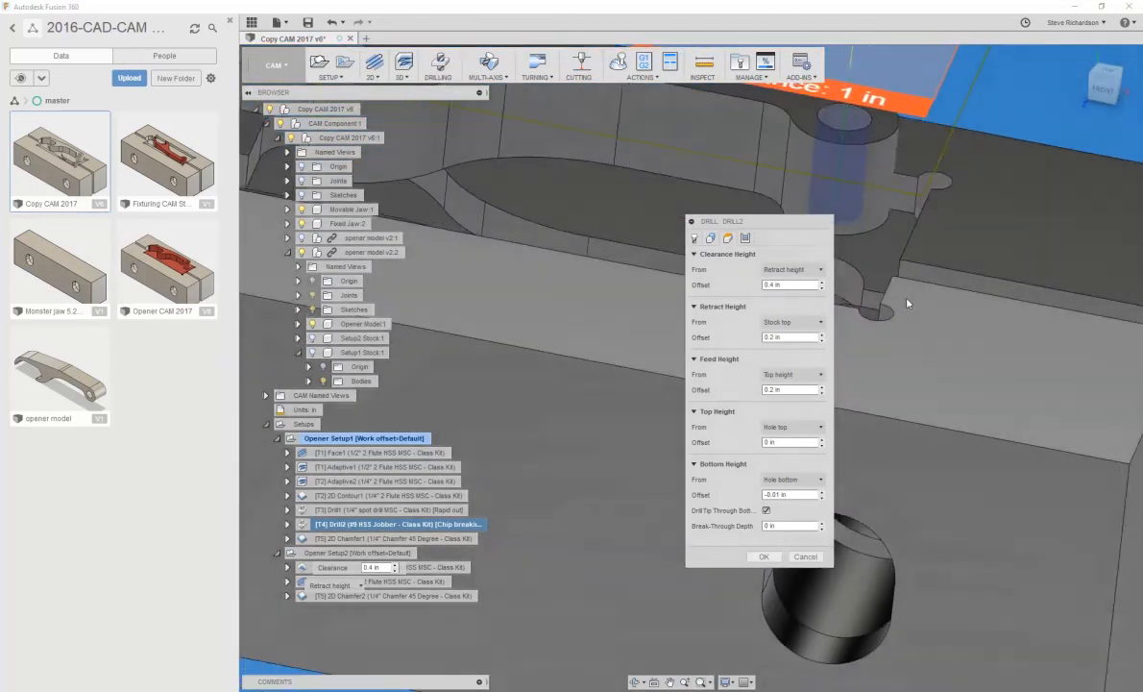
middle_click_drag(897, 292, 972, 286, "shift")
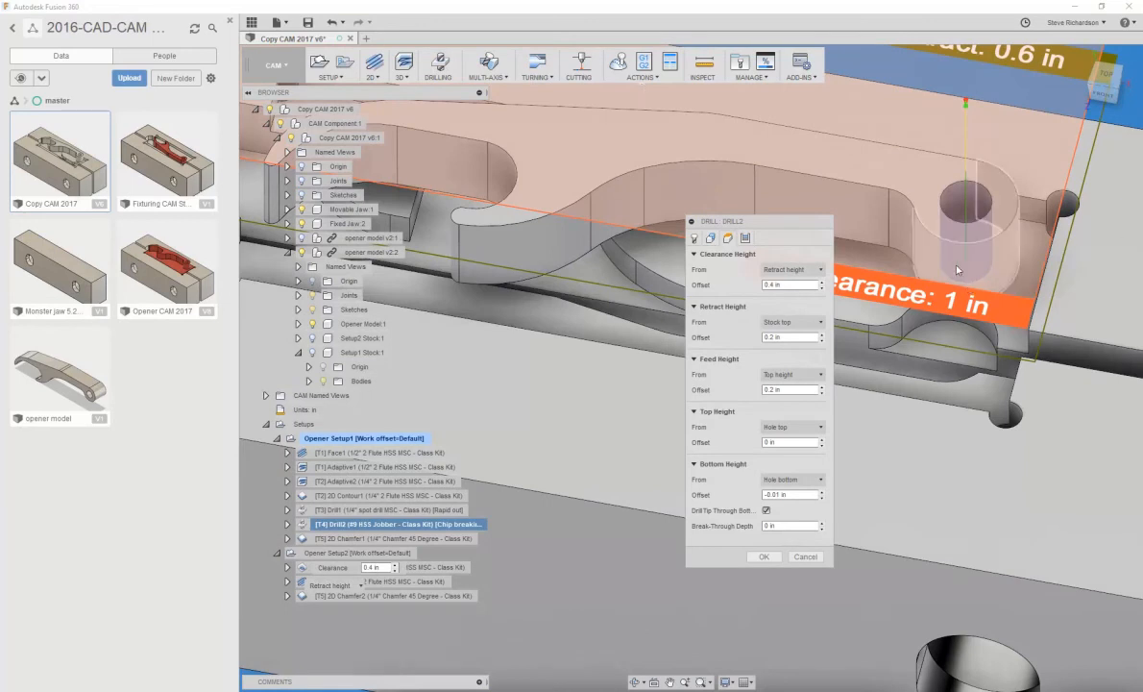
middle_click_drag(917, 249, 909, 271, "shift")
Review Drill2's pecking settings and the available cycle types, and leave the operation without applying changes
left_click(745, 238)
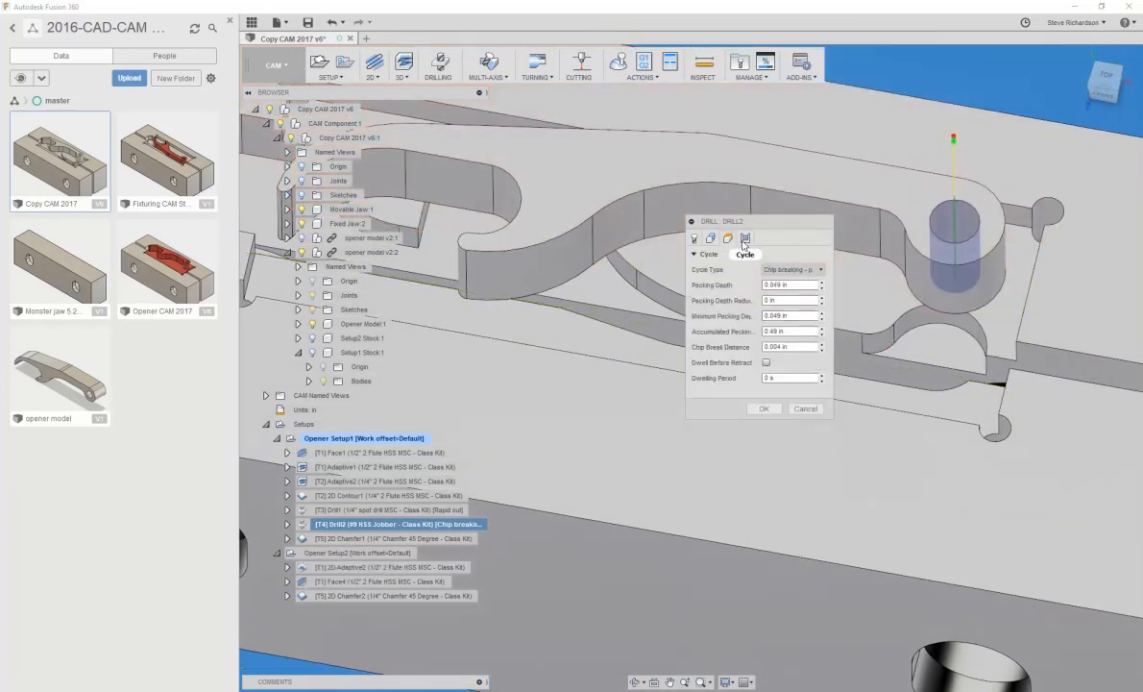
left_click(817, 270)
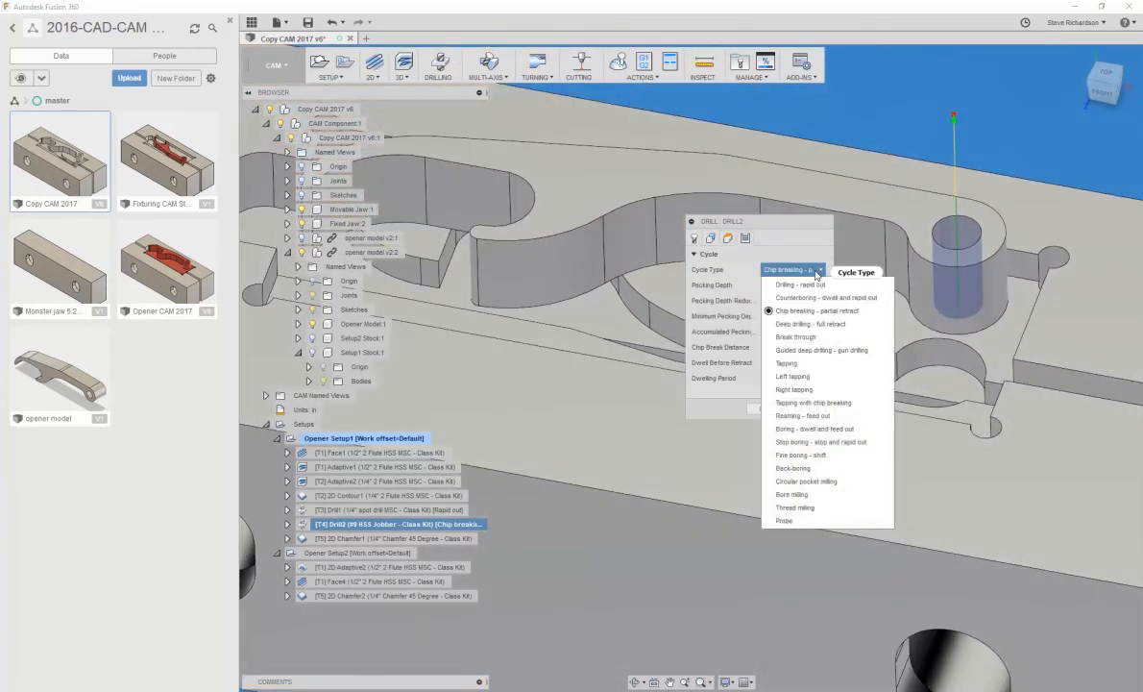
left_click(808, 231)
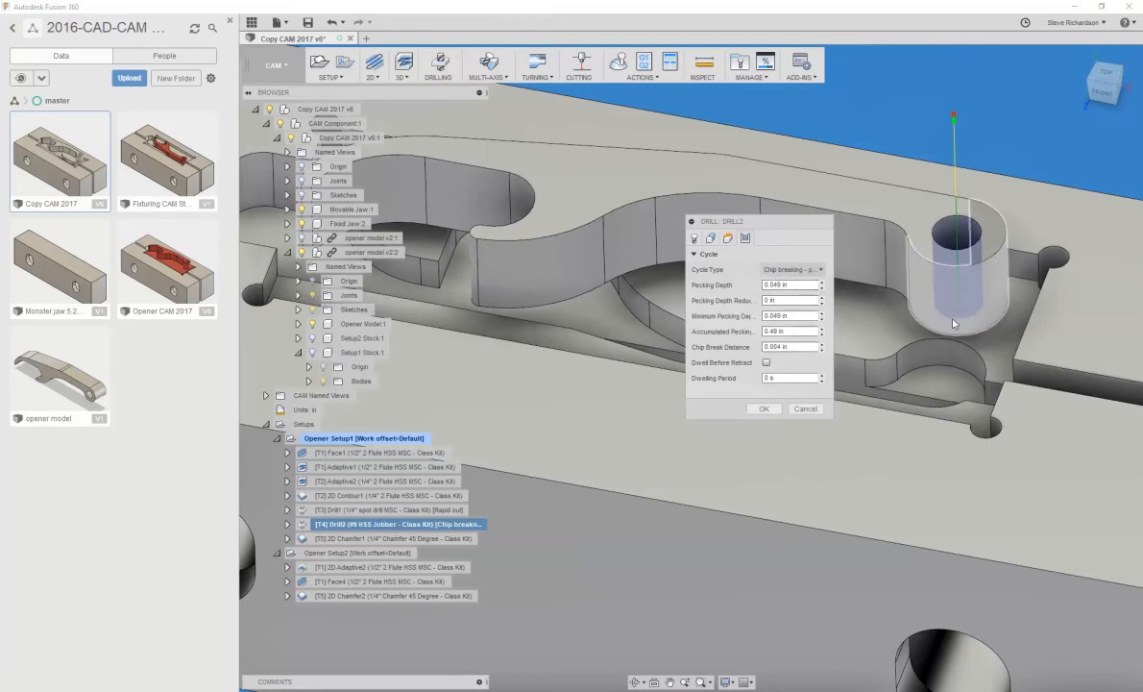
left_click(805, 410)
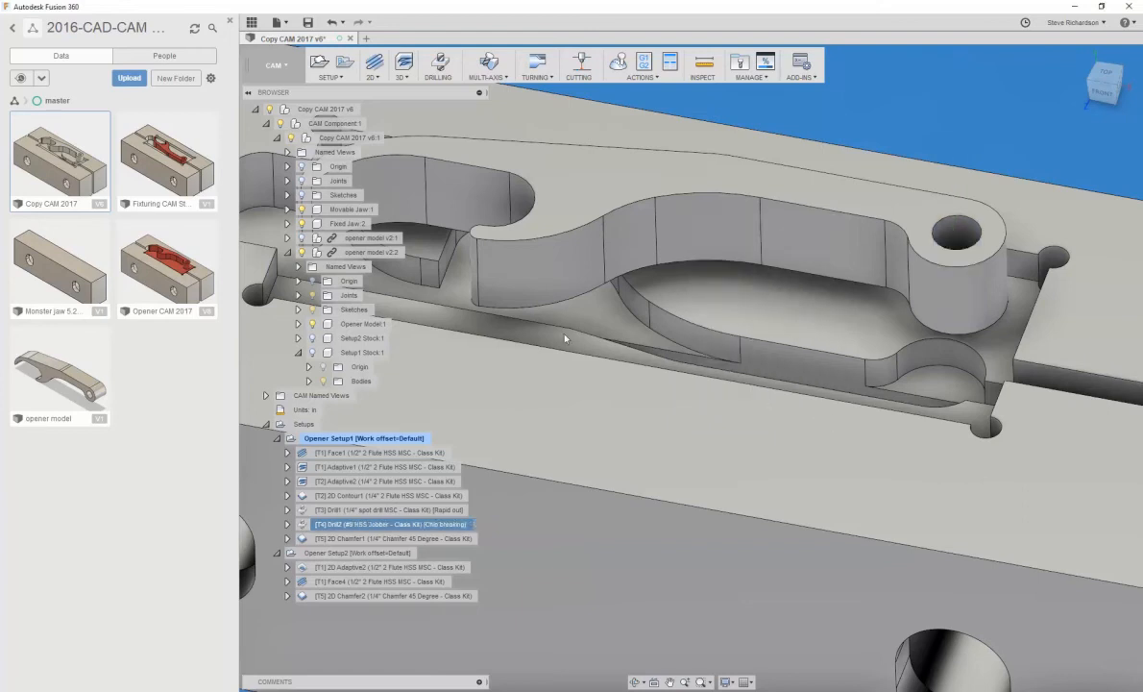
Open 2D Chamfer1 for editing and review its chamfer tool, feed and speed, and the contours selected on the opener's top edges
right_click(366, 542)
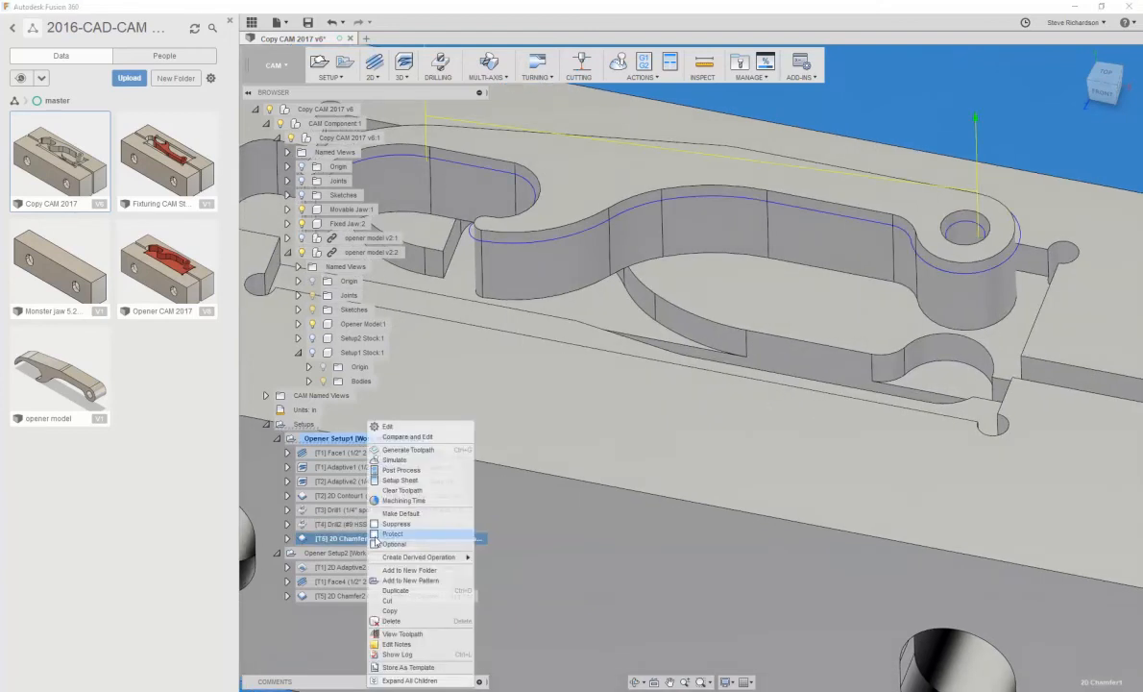
left_click(386, 429)
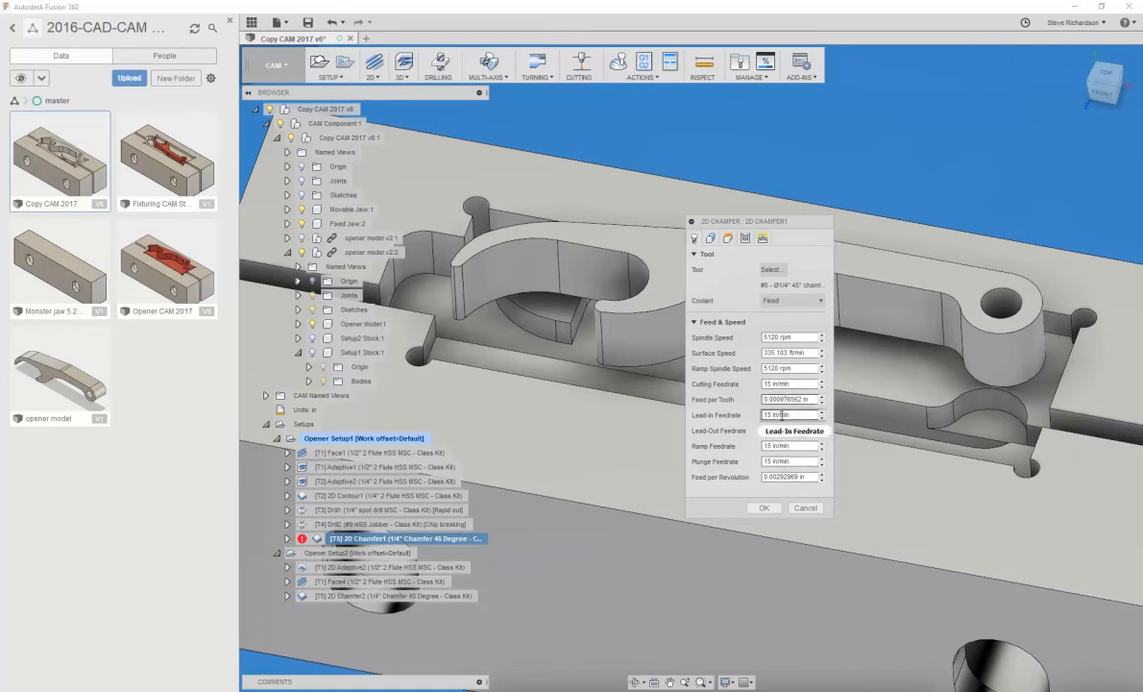
left_click(712, 240)
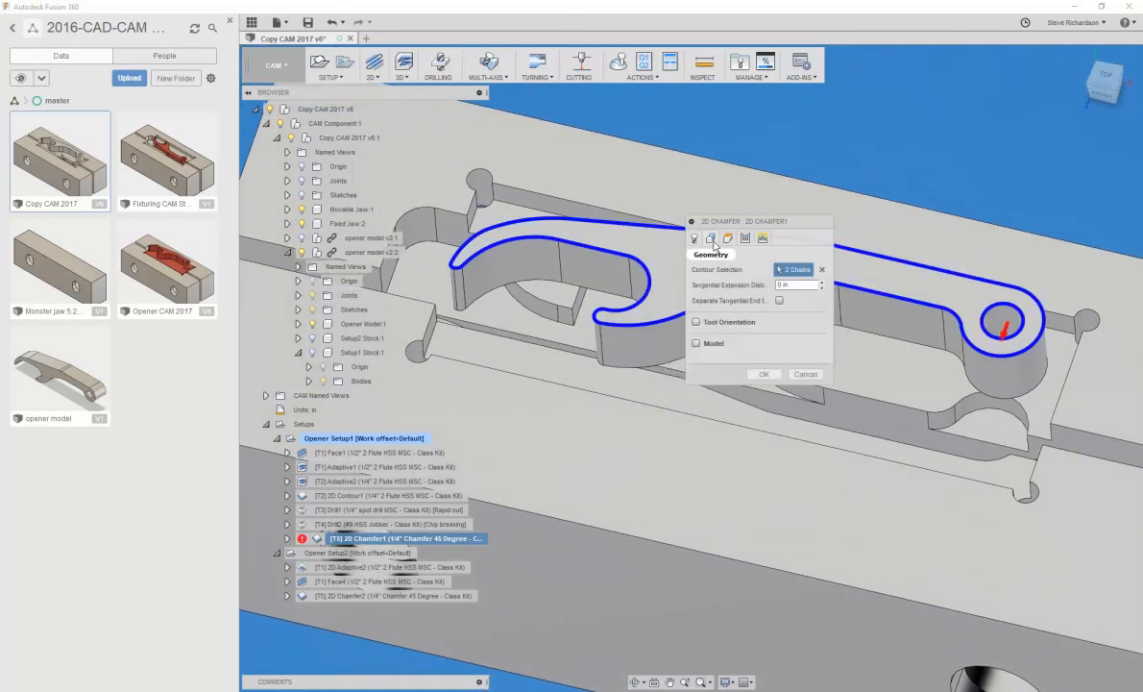
middle_click_drag(574, 230, 609, 234, "shift")
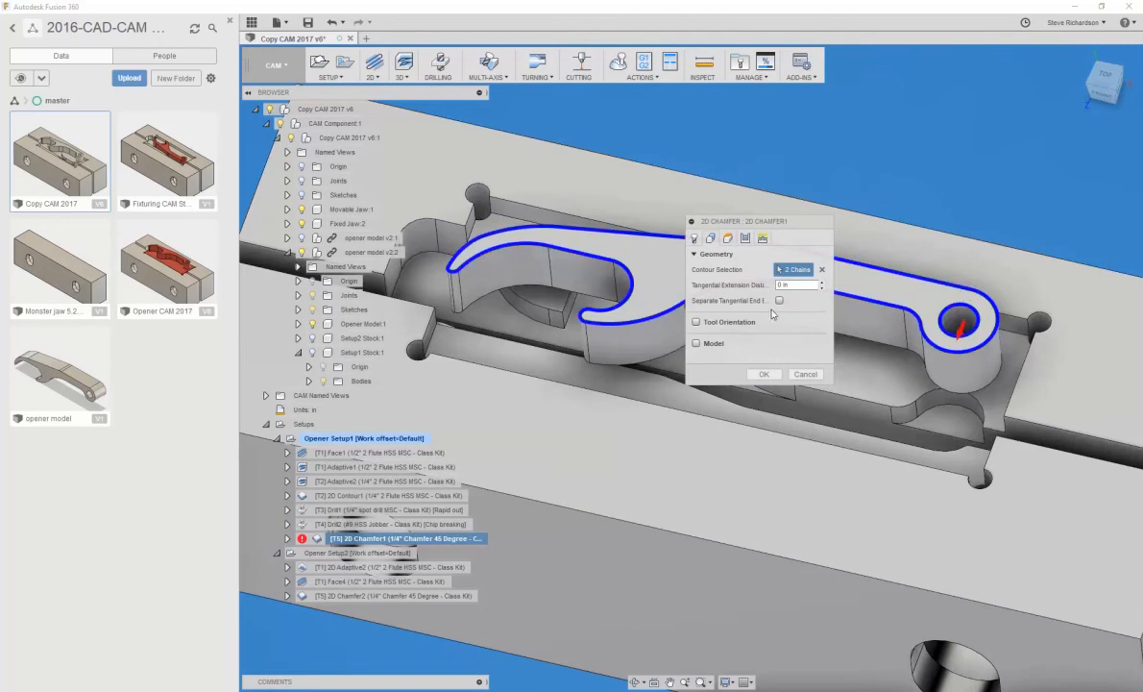
Review 2D Chamfer1's heights, chamfer width and tip offset, clearance and linking settings, and leave without applying changes
left_click(728, 240)
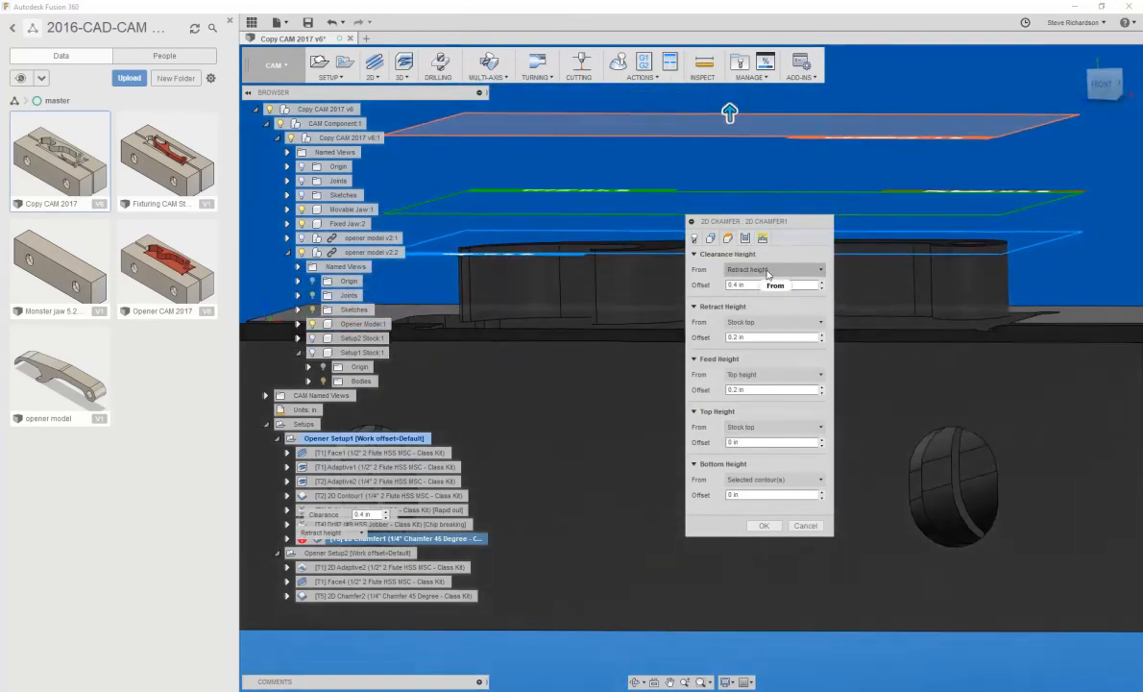
mouse_move(767, 273)
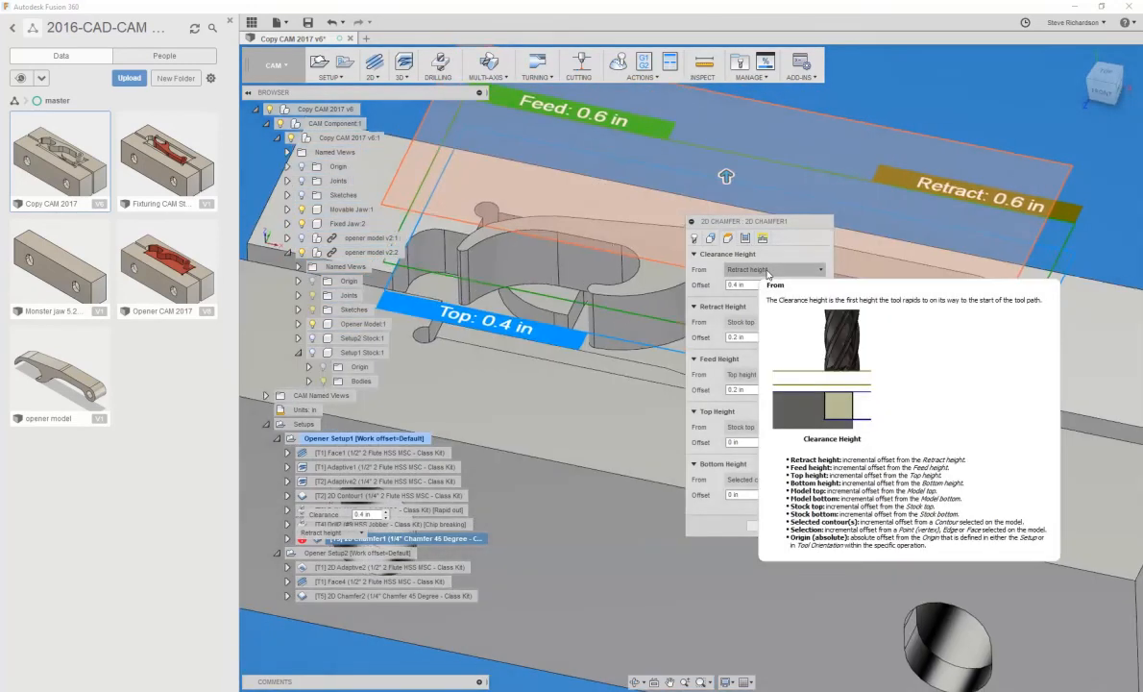
left_click(748, 239)
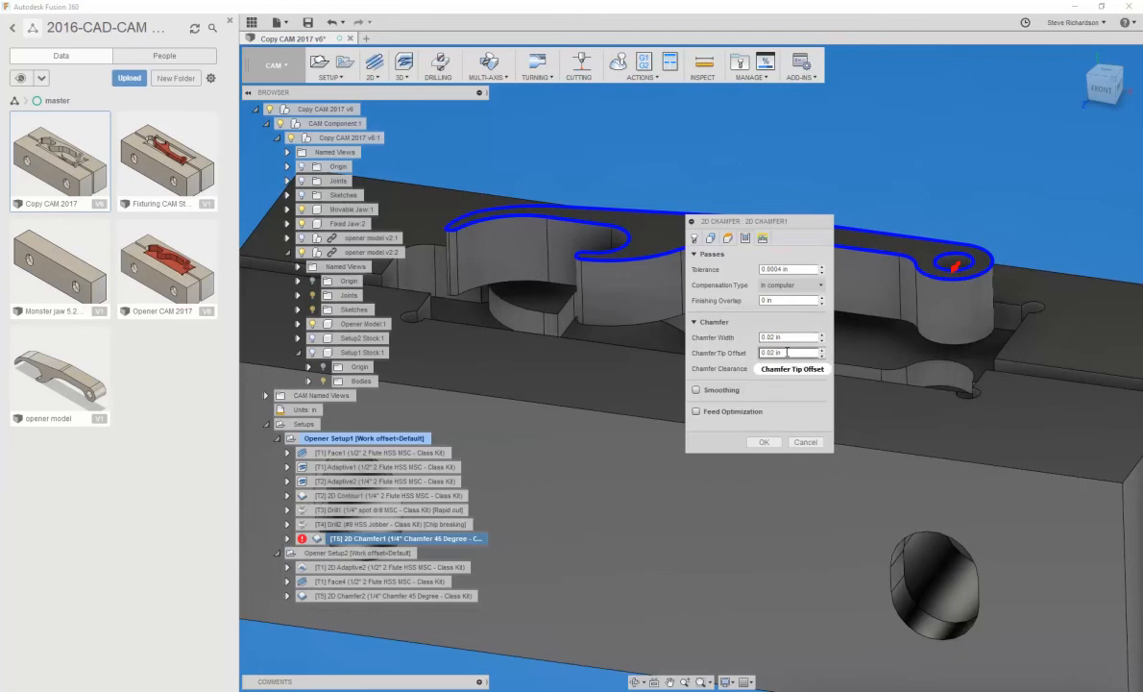
mouse_move(787, 352)
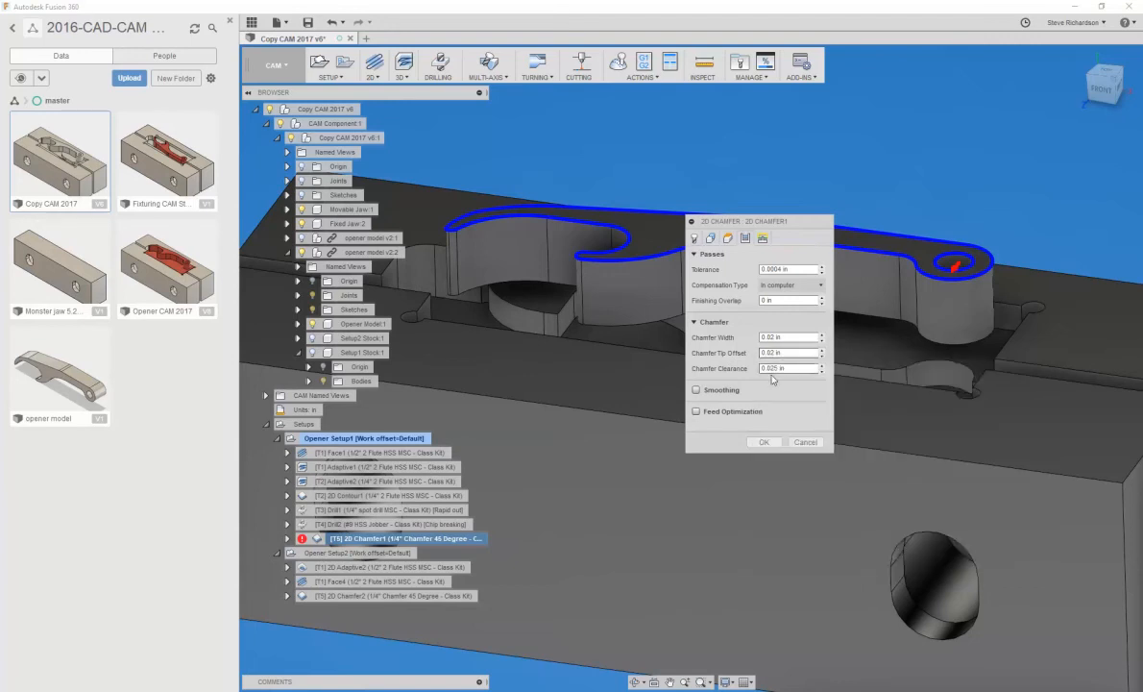
left_click(763, 238)
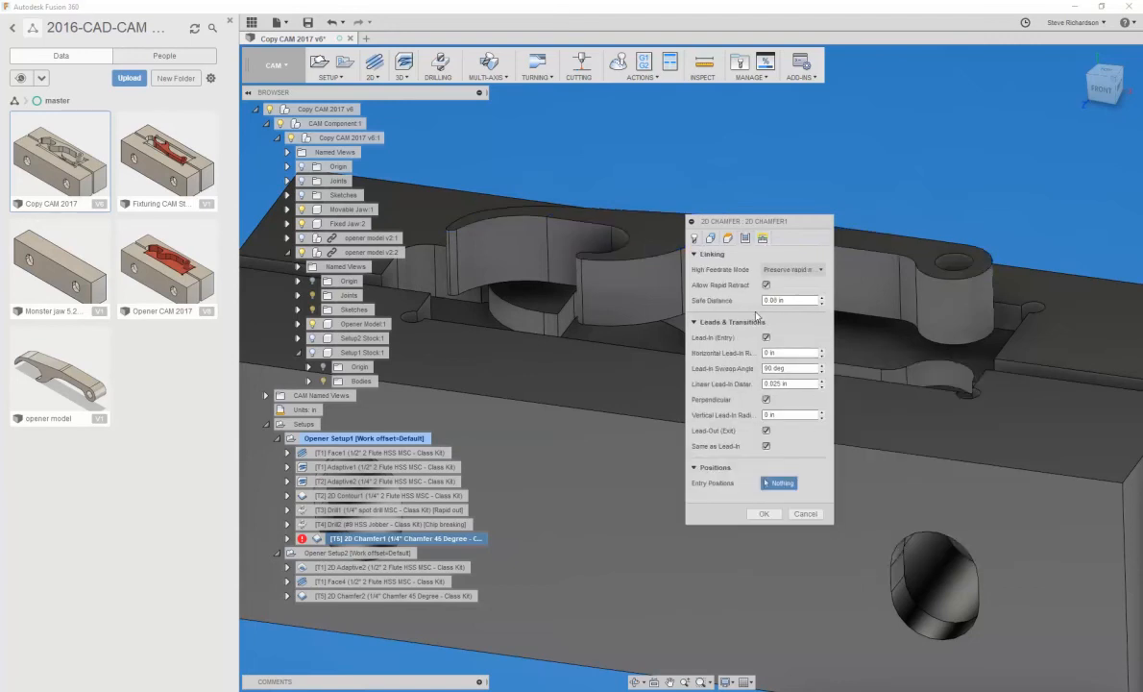
left_click(803, 515)
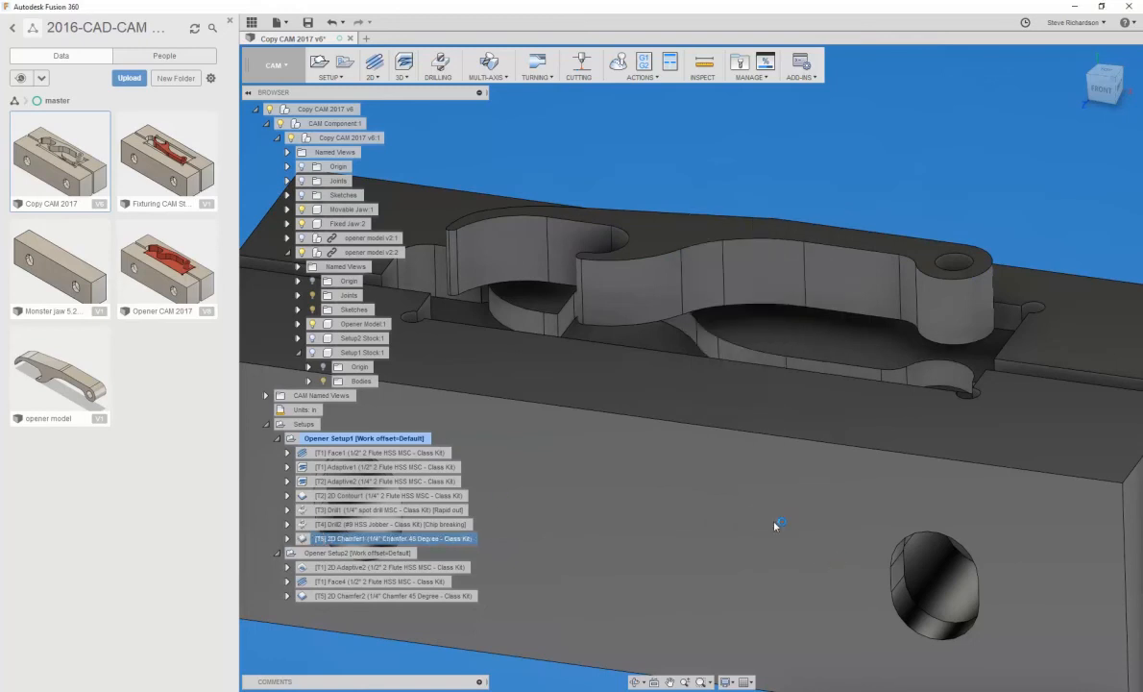
Start a simulation of Opener Setup1 with the stock shown and the toolpath hidden
left_click(361, 440)
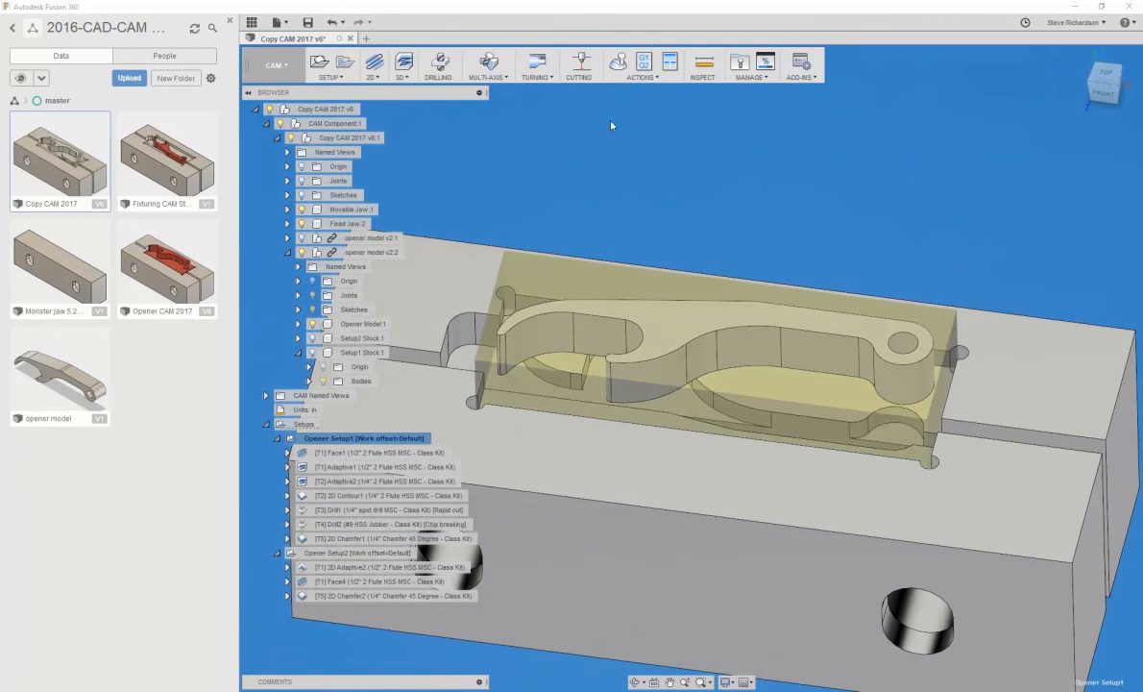
left_click(618, 61)
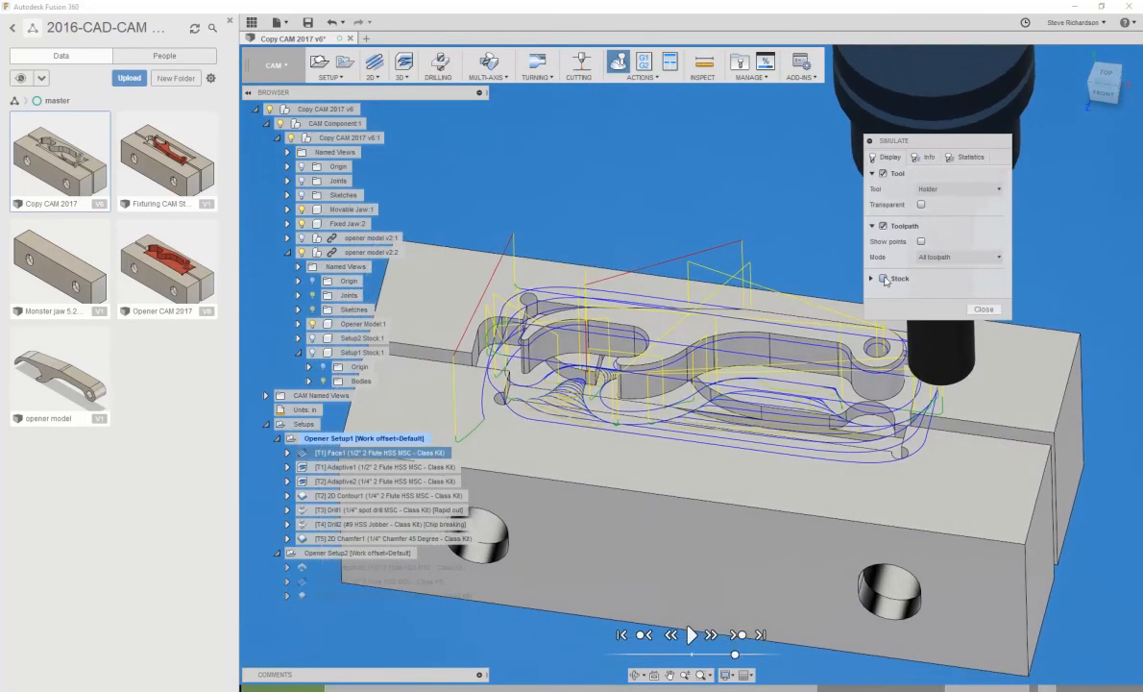
left_click(885, 279)
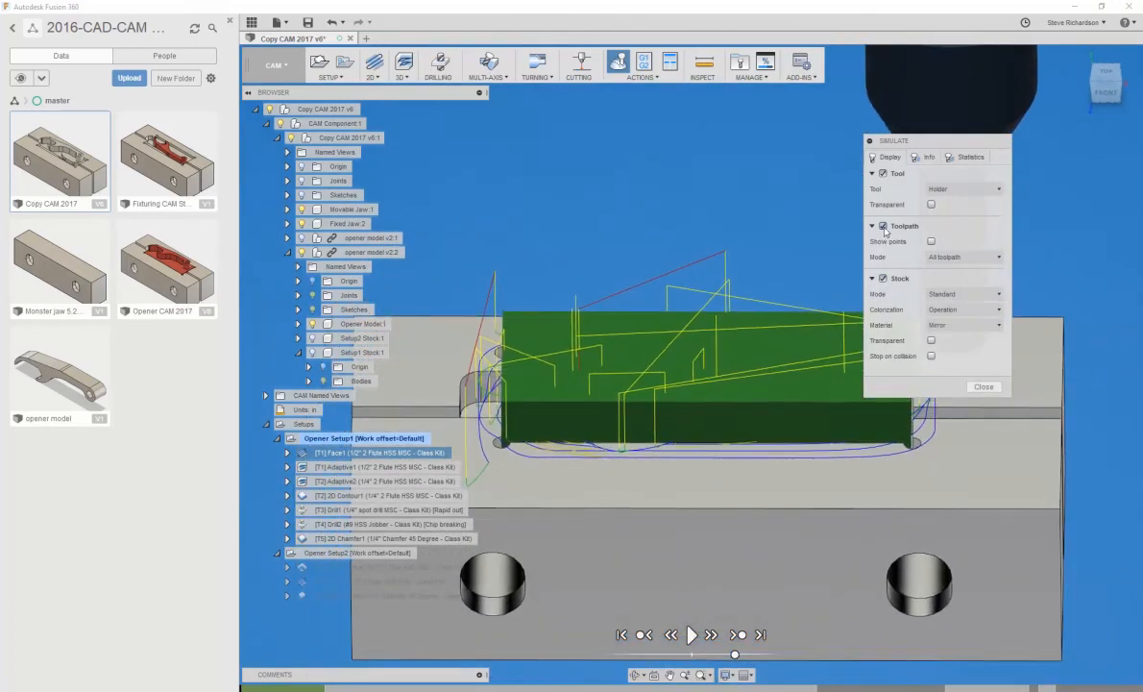
left_click(883, 227)
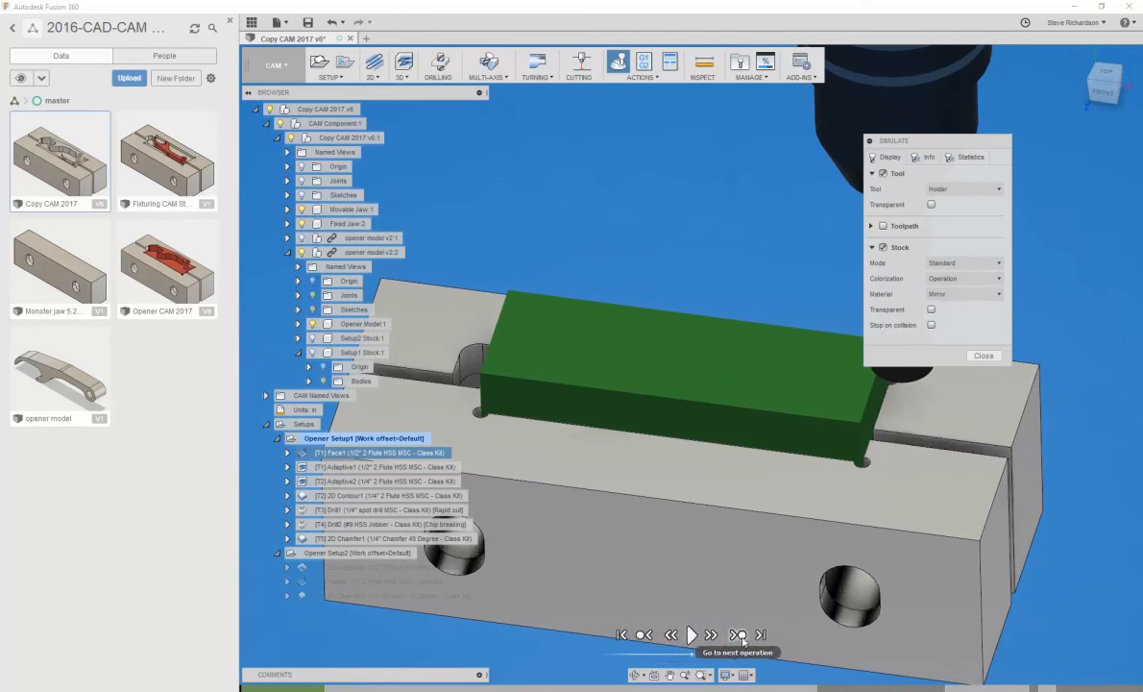
Run the Opener Setup1 simulation through 2D Chamfer1, slowing playback during the adaptive roughing and speeding it up for the rest
left_click(692, 635)
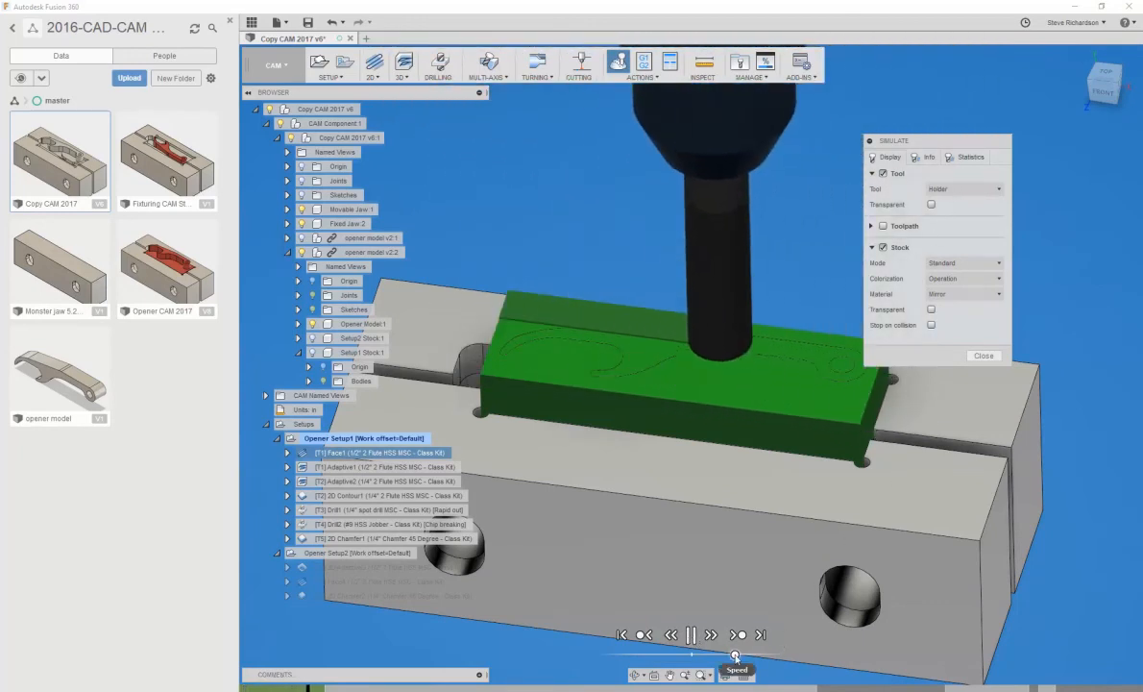
left_click_drag(741, 652, 713, 656)
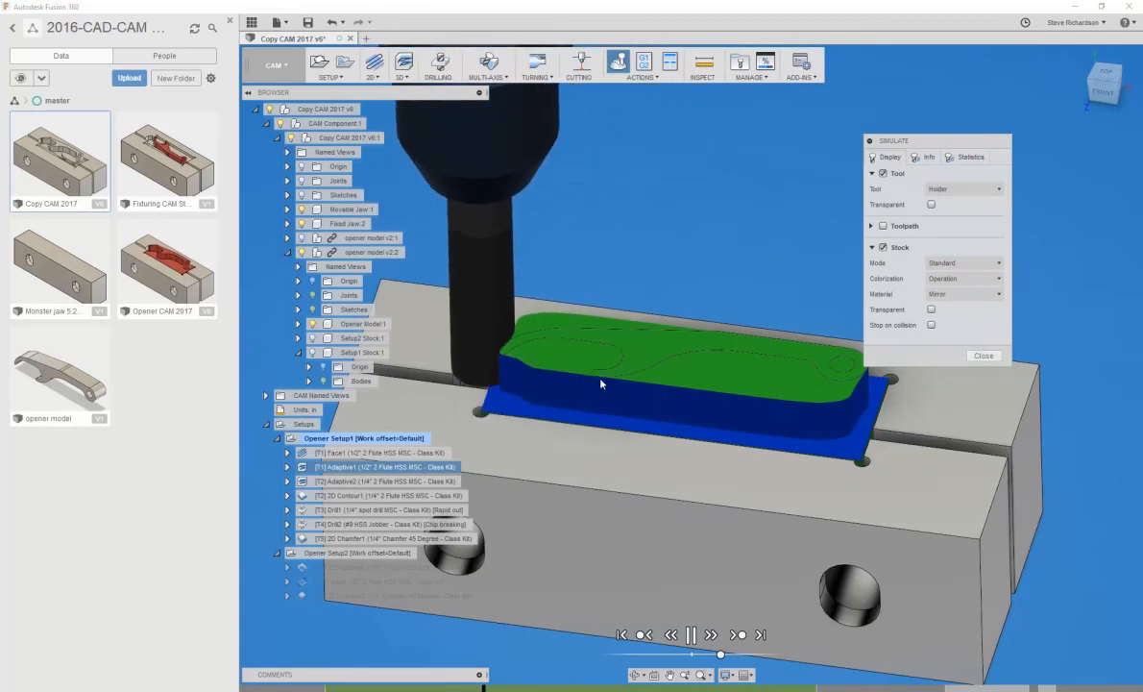
left_click_drag(722, 655, 749, 656)
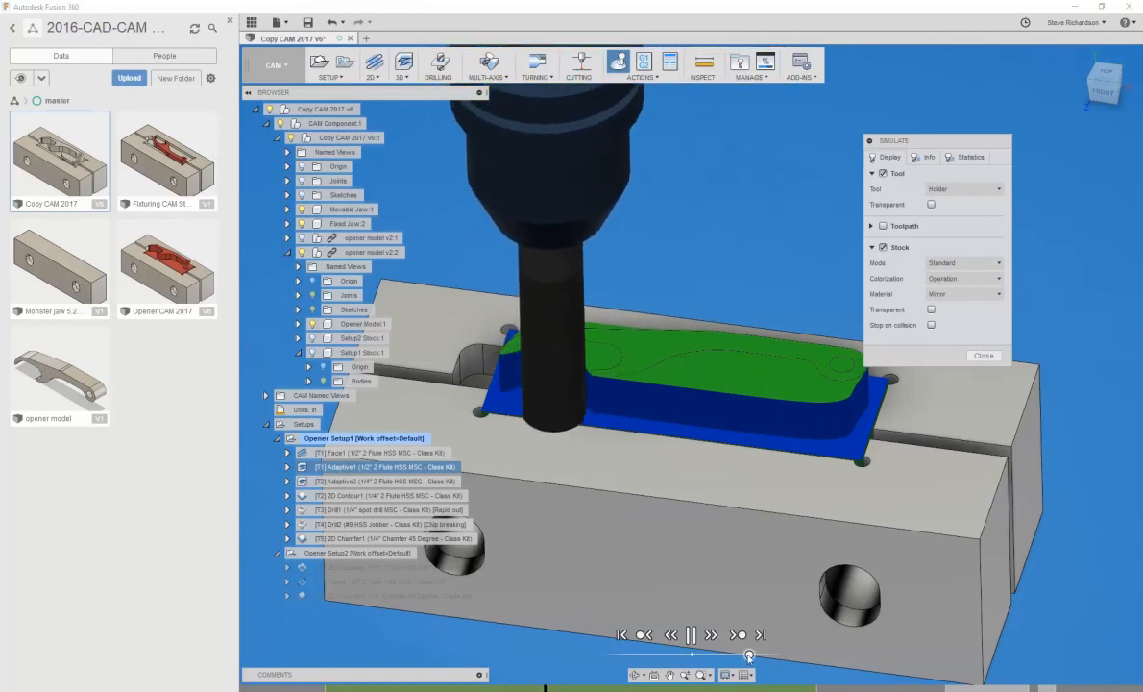
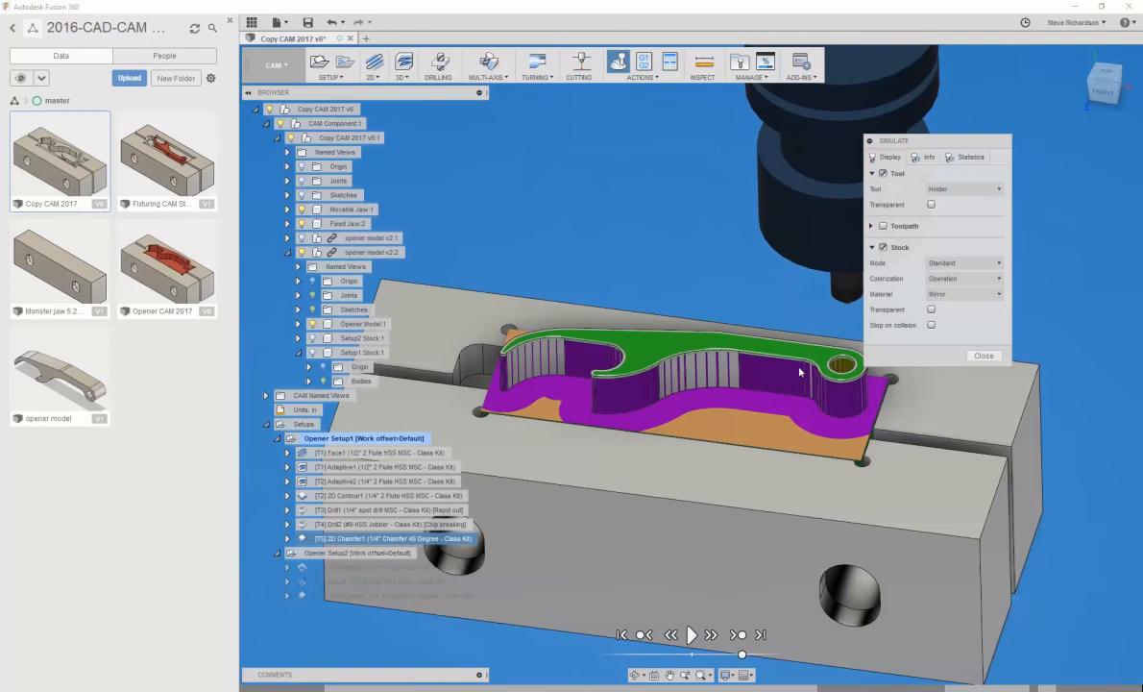
Inspect the simulated opener's walls and chamfered edges, and hide the opener model v2:2 so only the cut stock shows
scroll(799, 372, "up", 5)
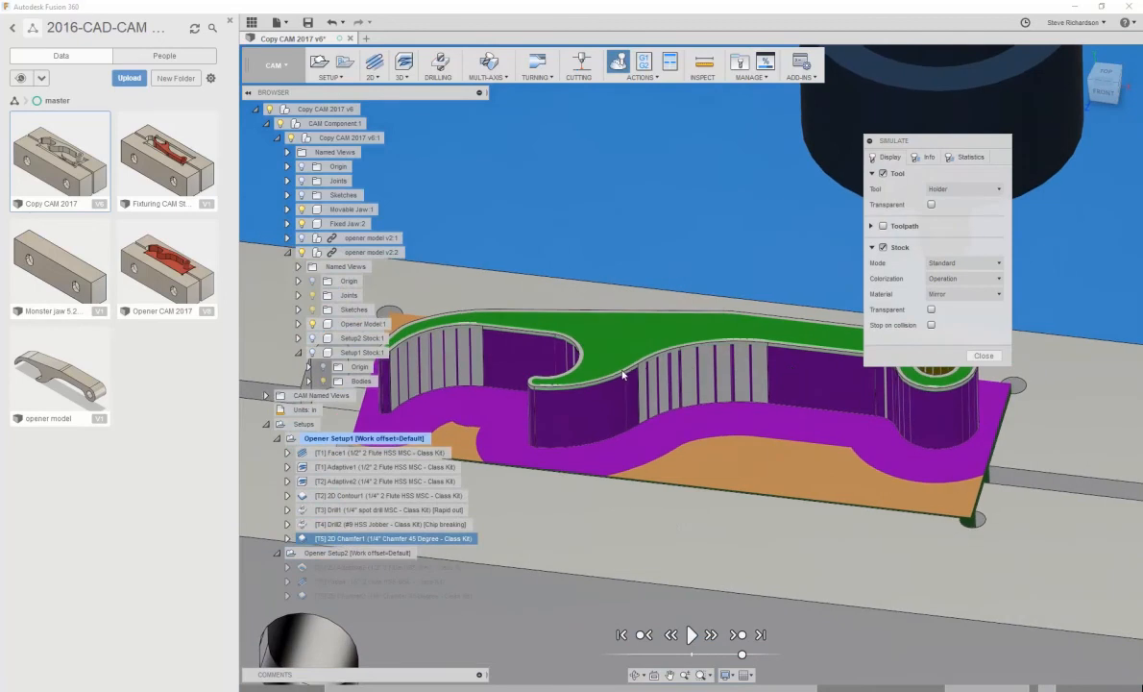
scroll(620, 372, "down", 2)
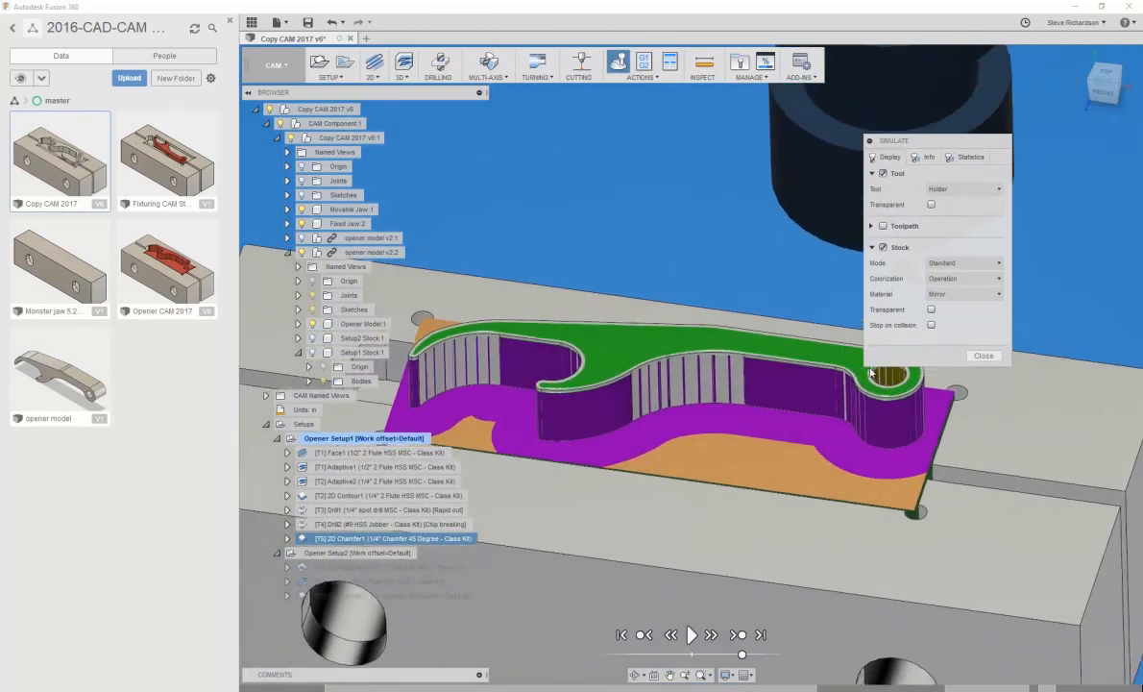
scroll(560, 362, "up", 2)
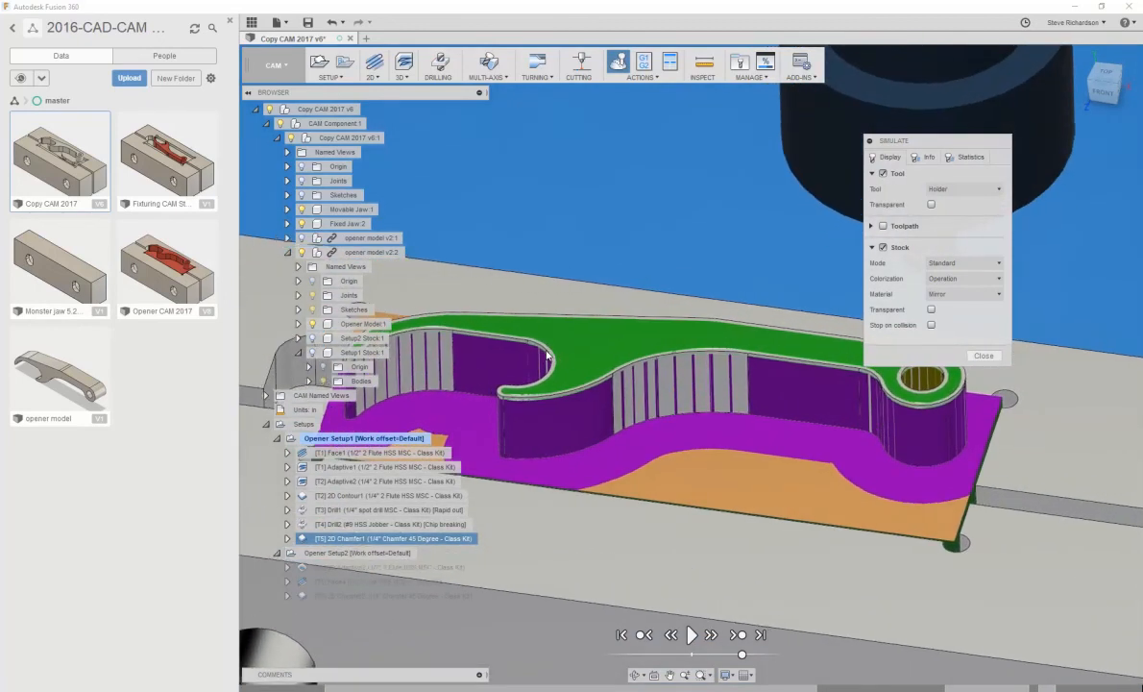
middle_click_drag(654, 362, 435, 320, "shift")
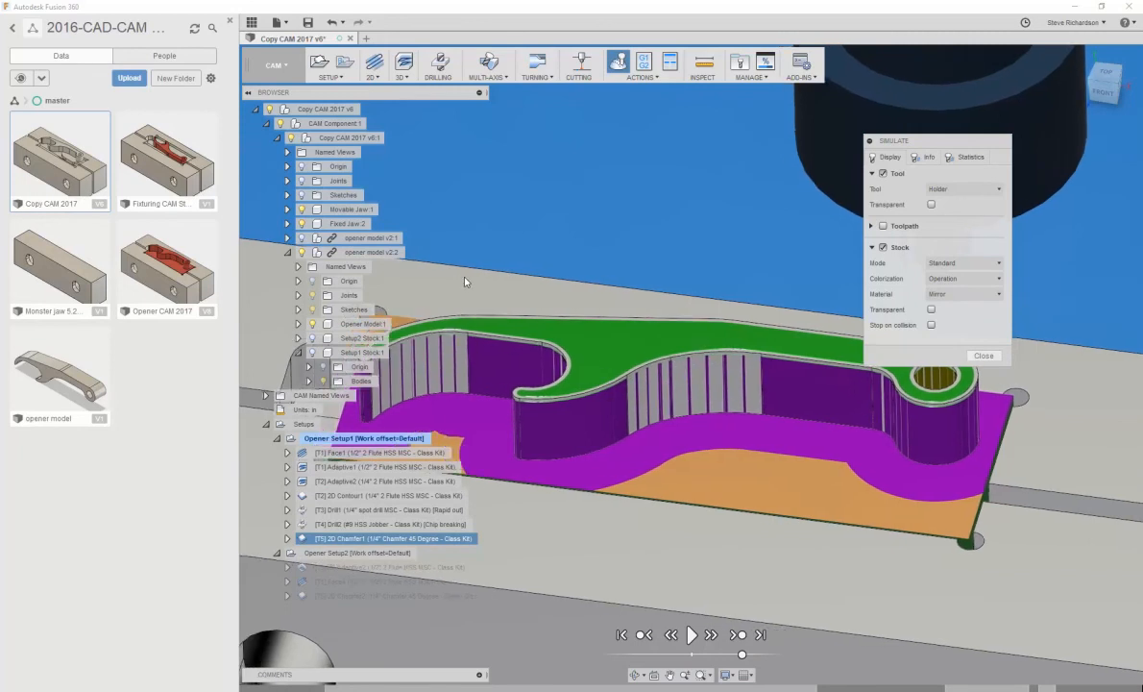
left_click(304, 254)
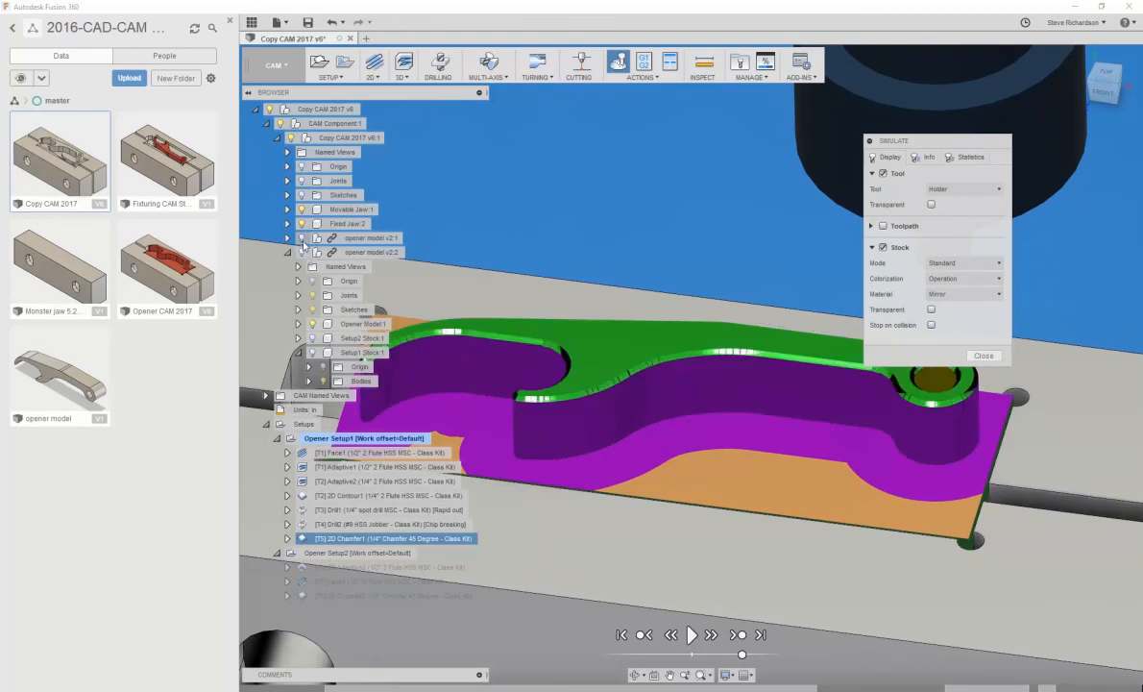
Examine the machined stock from above and from the front, including the chamfers and hole, and end the simulation
scroll(694, 319, "down", 2)
middle_click_drag(694, 319, 531, 454, "shift")
scroll(659, 369, "up", 1)
middle_click_drag(659, 369, 973, 226, "shift")
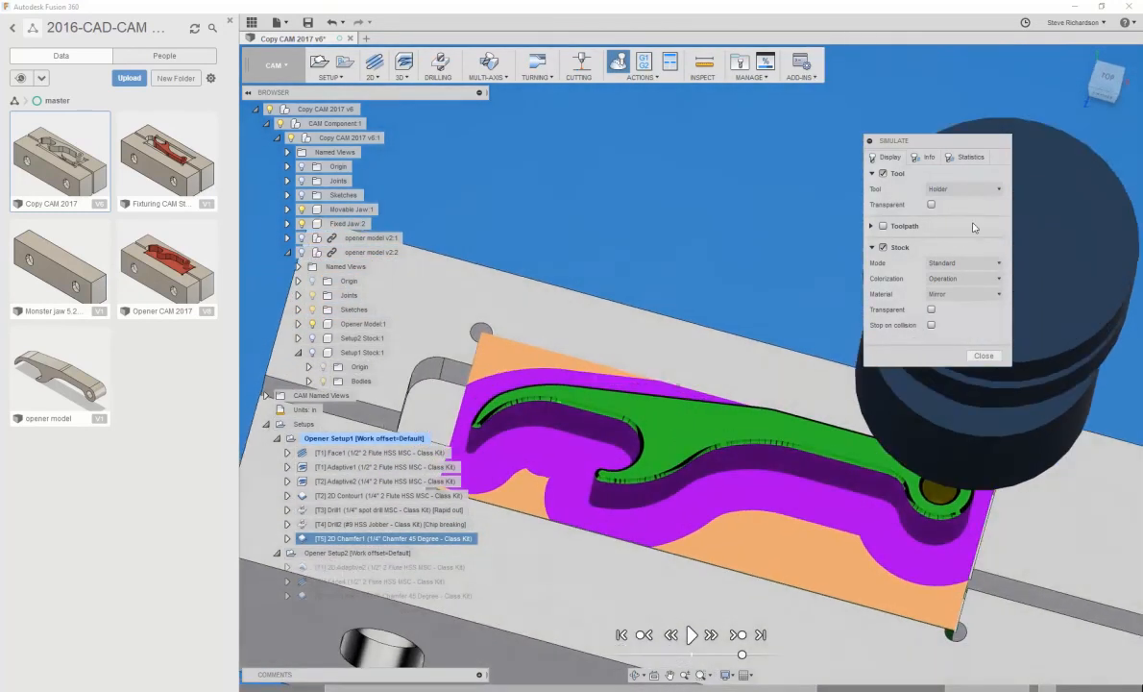
middle_click_drag(870, 351, 712, 390, "shift")
middle_click_drag(704, 437, 979, 359, "shift")
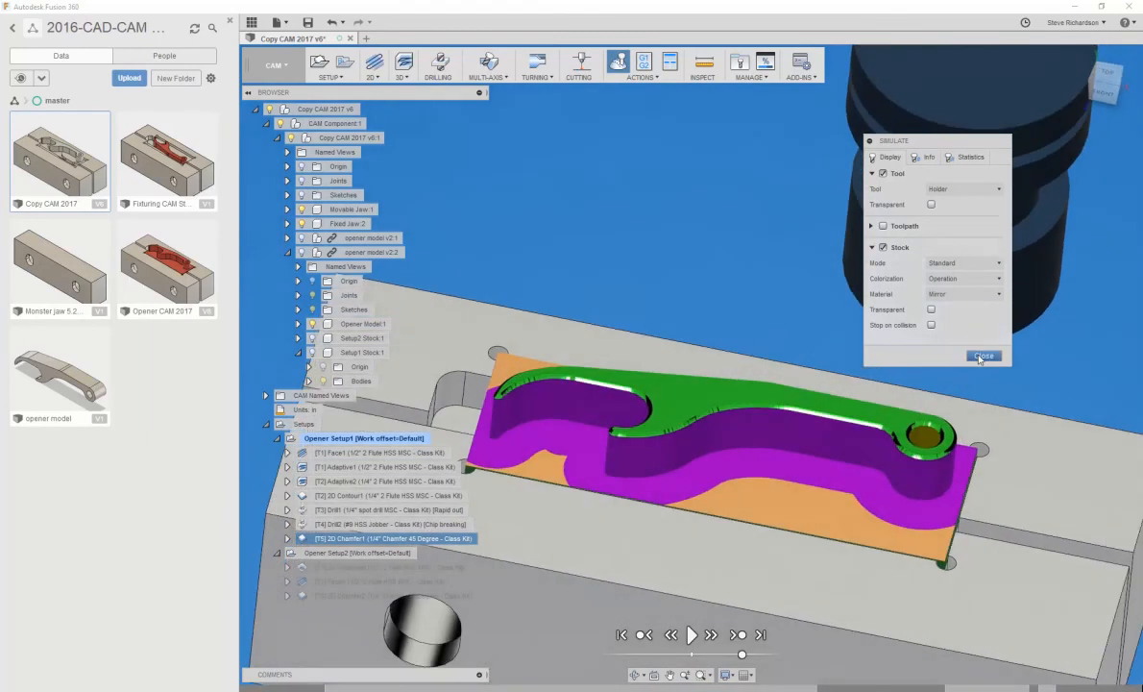
left_click(981, 357)
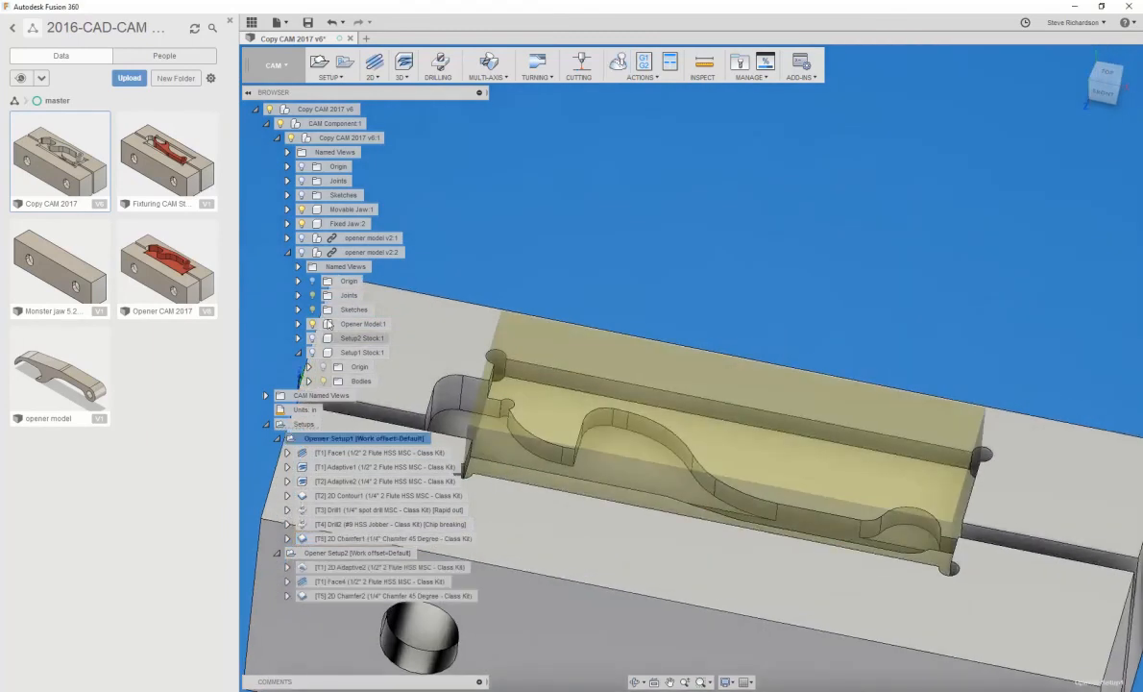
Show opener model v2:1 with v2:2 hidden, select Opener Setup2, and examine how its stock and the flipped opener sit in the jaws
left_click(302, 240)
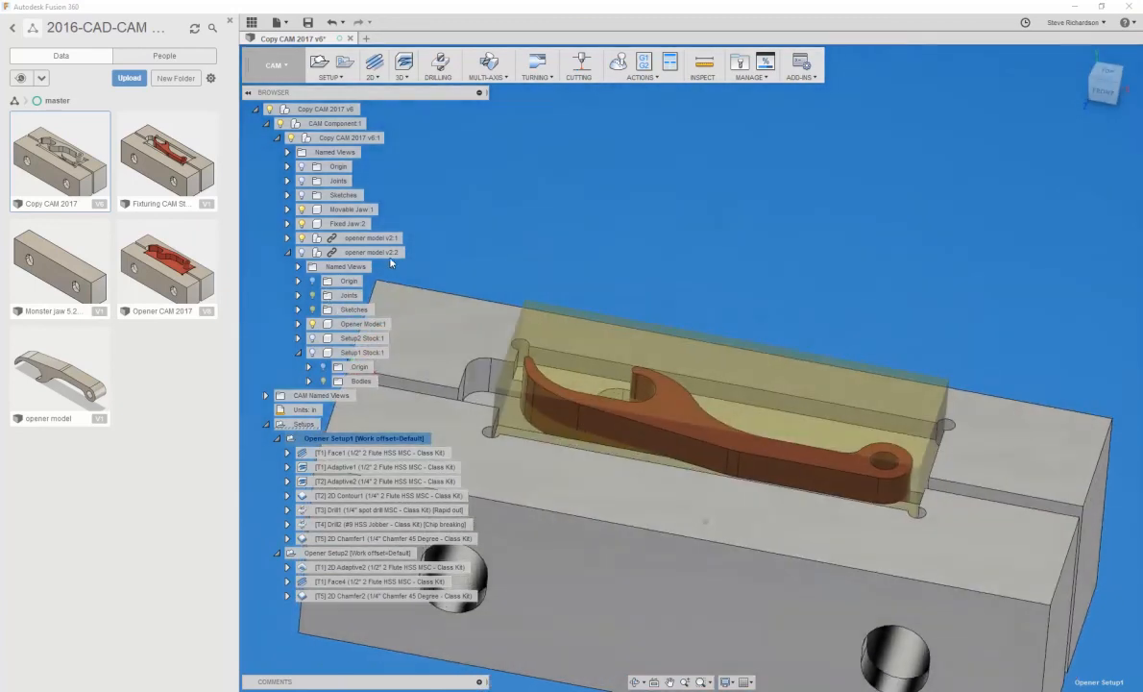
left_click(423, 554)
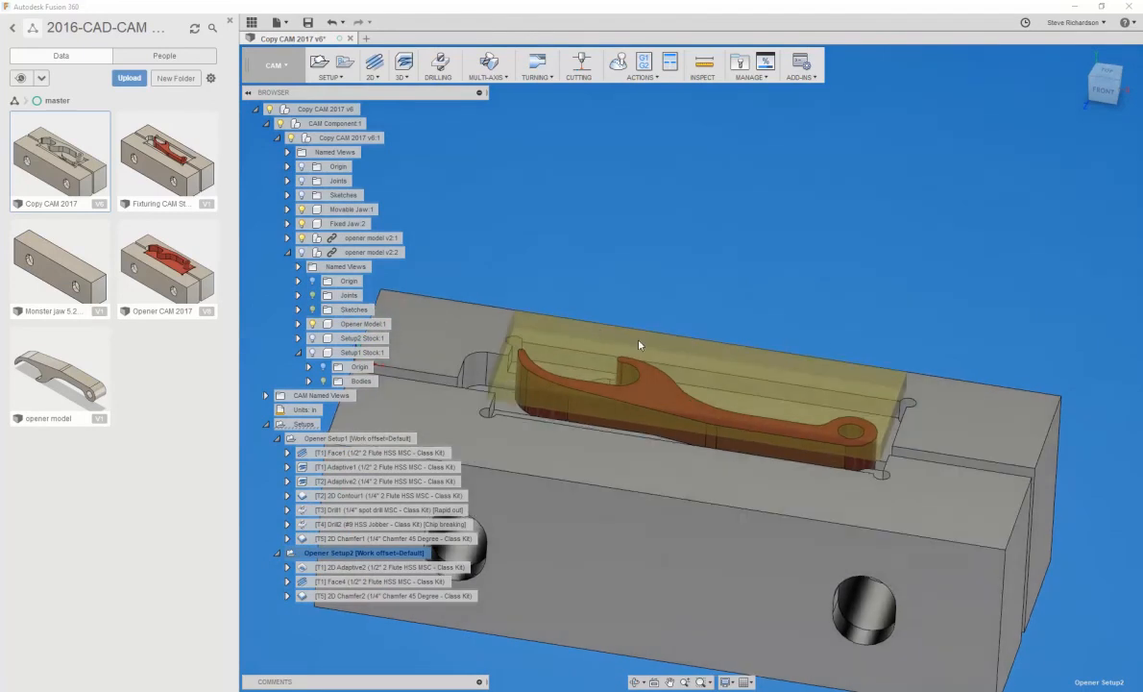
left_click(302, 252)
left_click(302, 252)
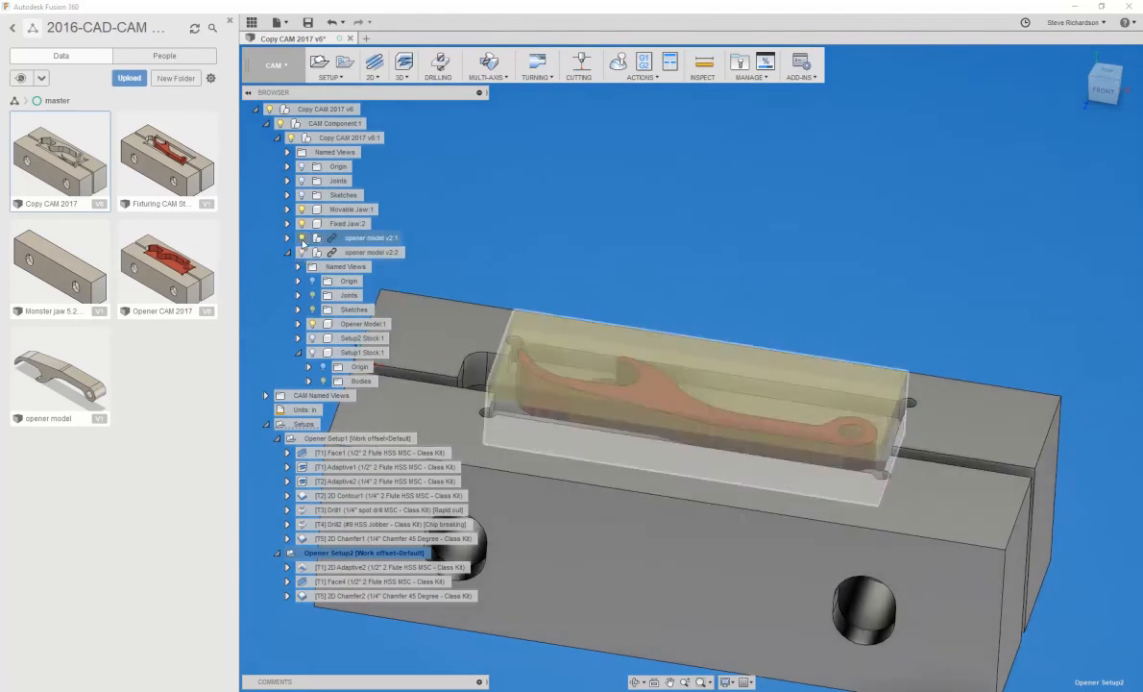
middle_click_drag(586, 411, 483, 566, "shift")
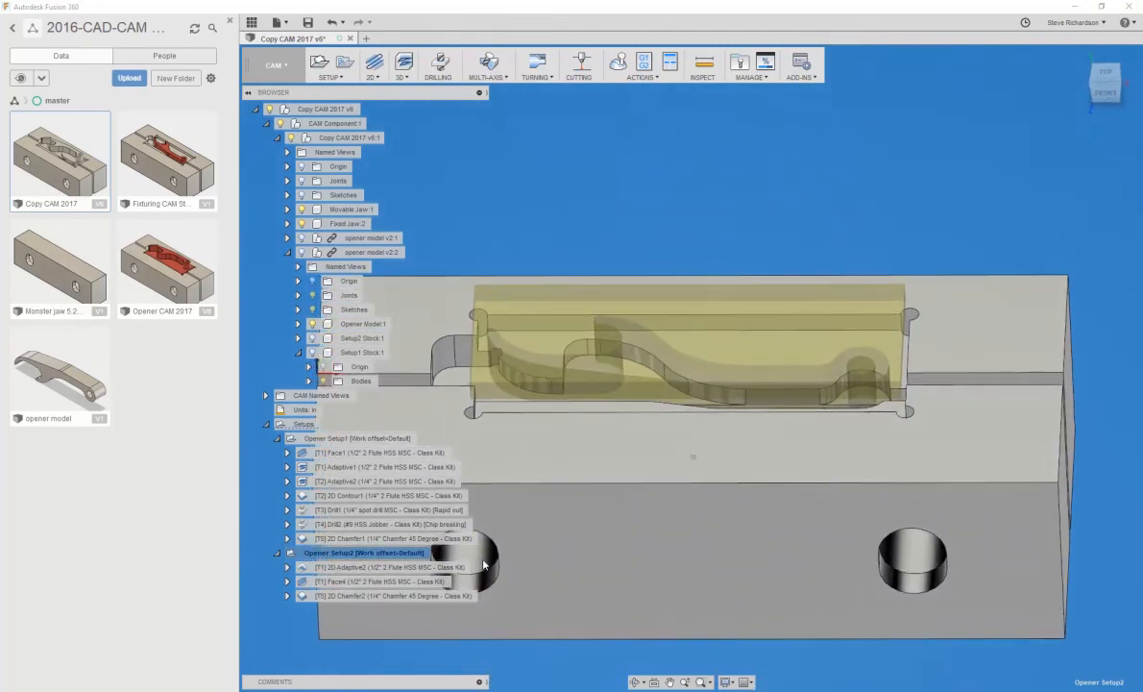
middle_click_drag(474, 502, 526, 343, "shift")
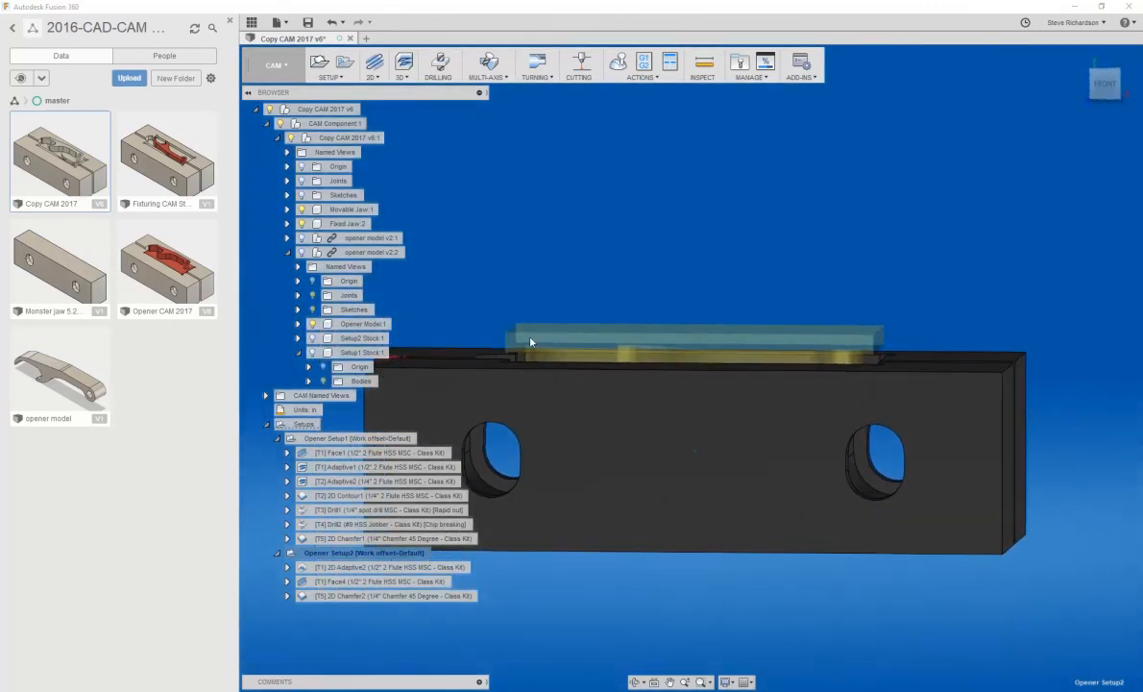
left_click(302, 238)
middle_click_drag(702, 236, 625, 384, "shift")
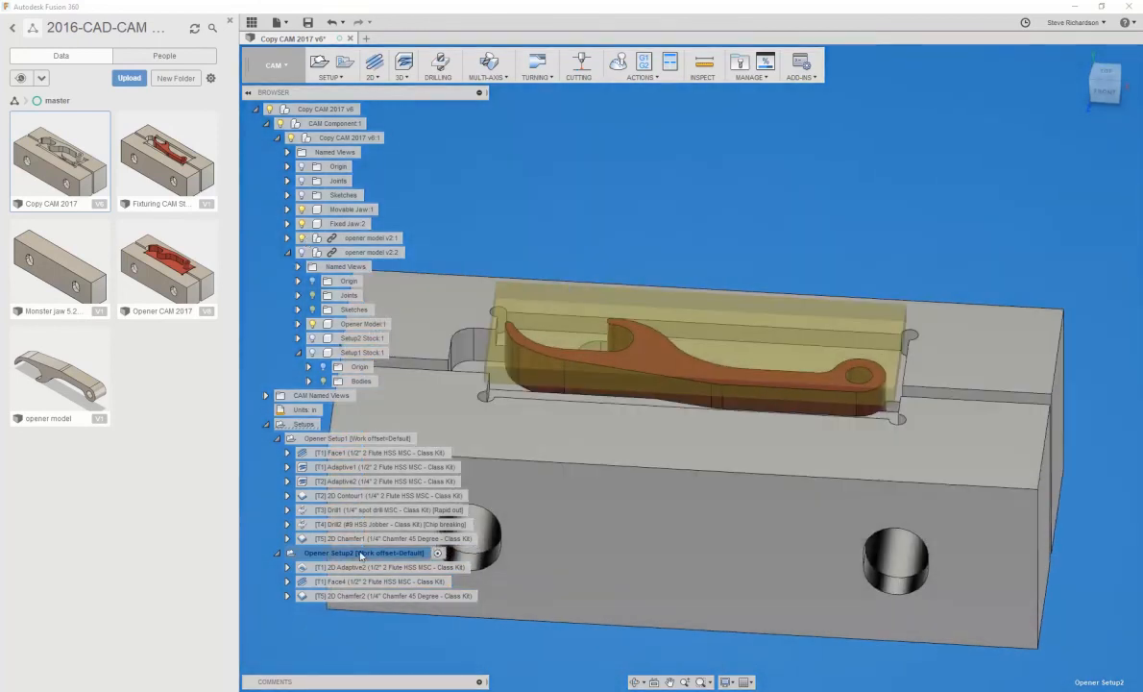
Select 2D Adaptive2 in Opener Setup2 and examine its toolpath around the flipped opener and the soft jaws
left_click(364, 570)
middle_click_drag(538, 500, 572, 499, "shift")
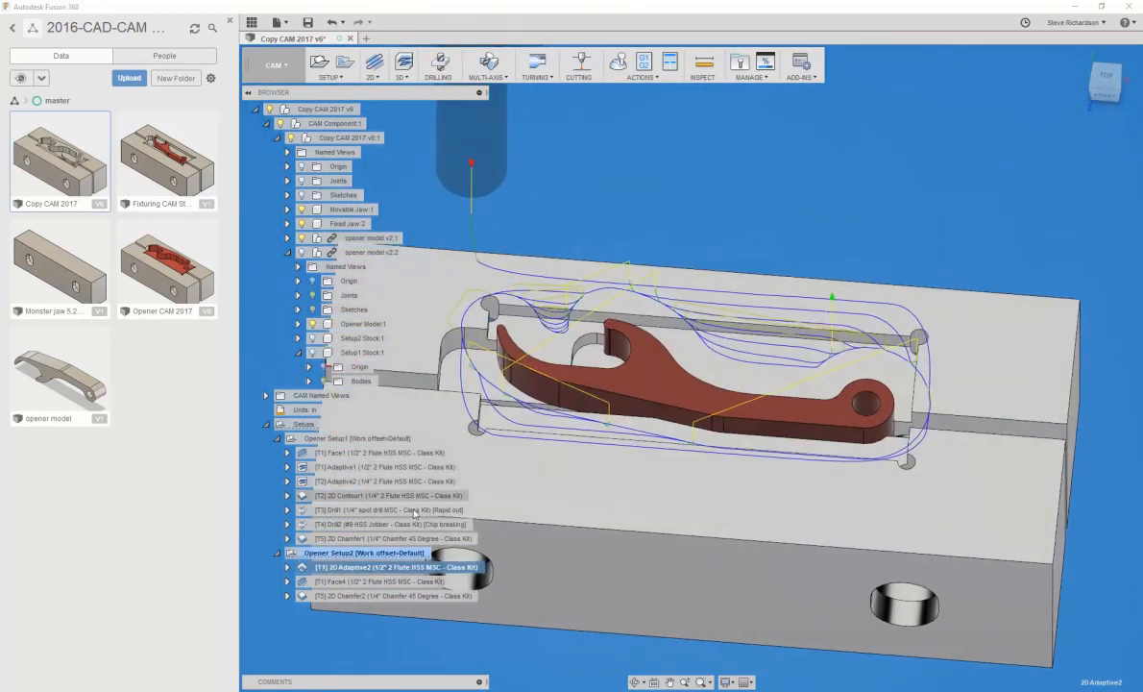
middle_click_drag(681, 434, 510, 309, "shift")
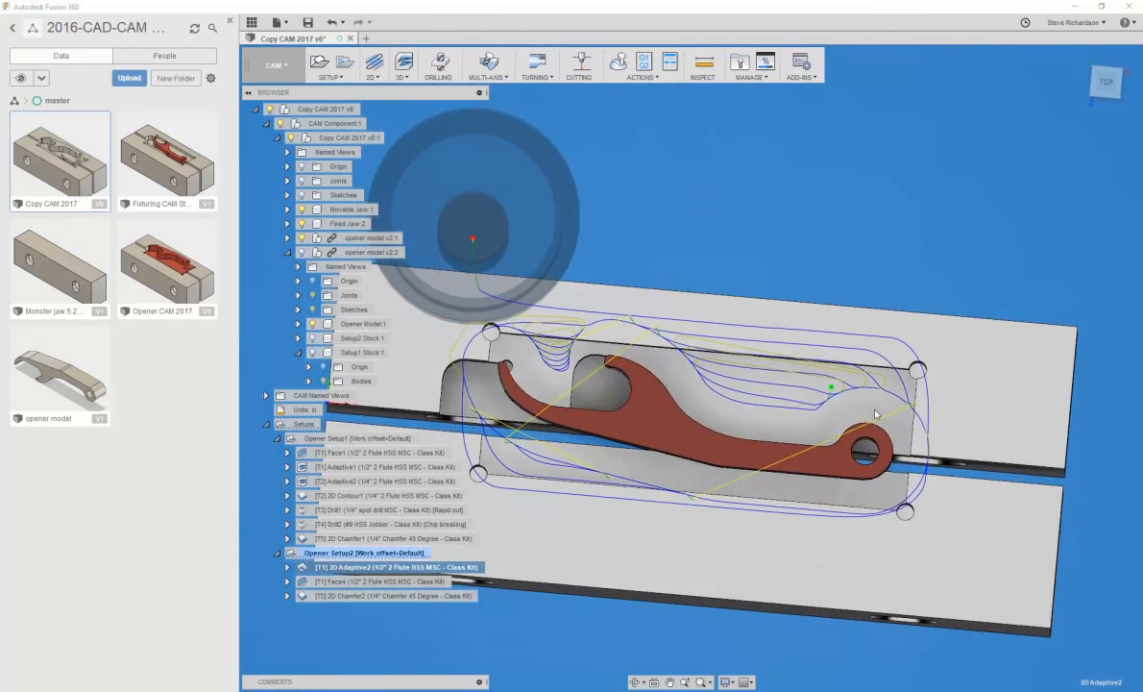
middle_click_drag(1026, 402, 671, 356, "shift")
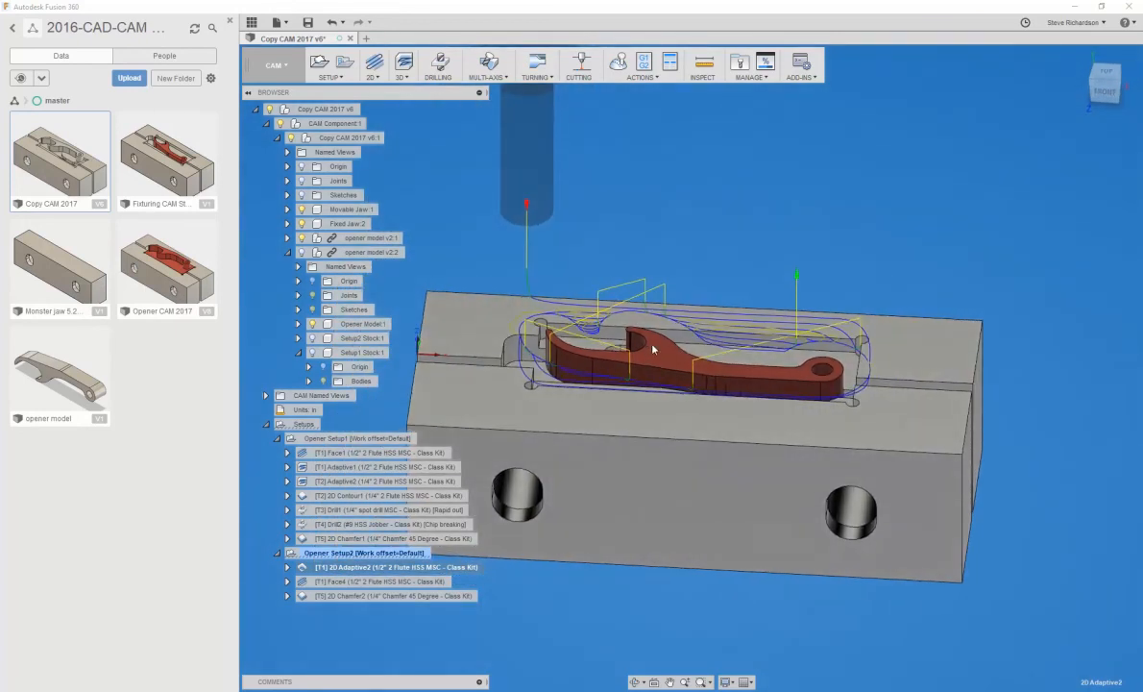
middle_click_drag(589, 341, 593, 338, "shift")
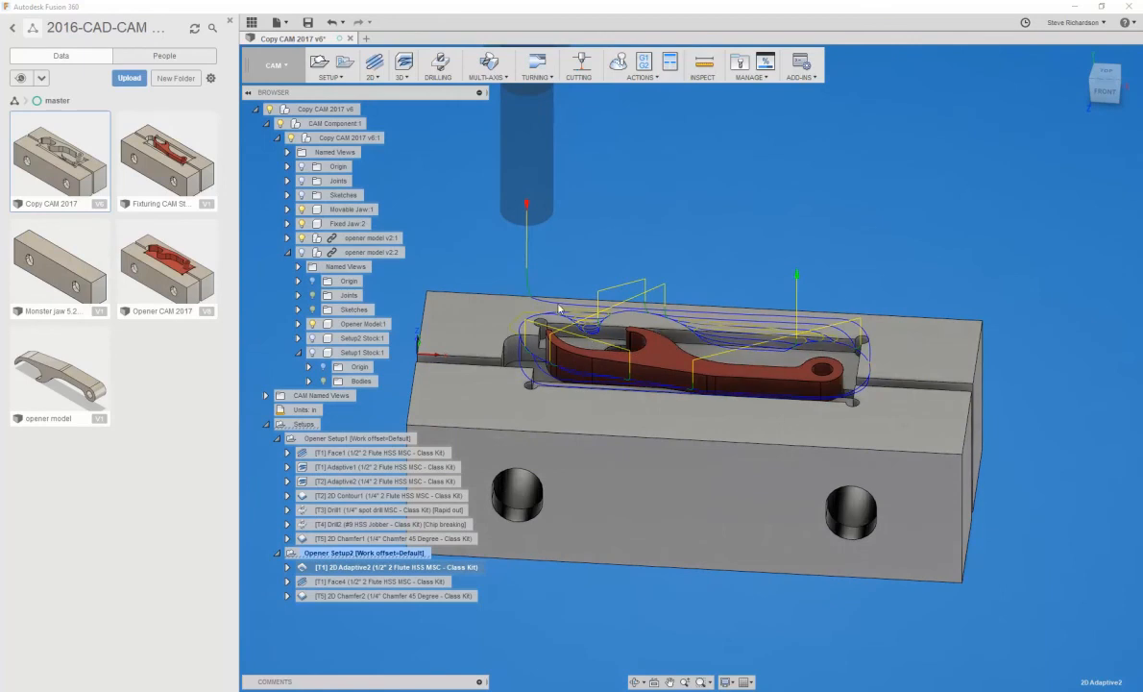
middle_click_drag(541, 305, 569, 317, "shift")
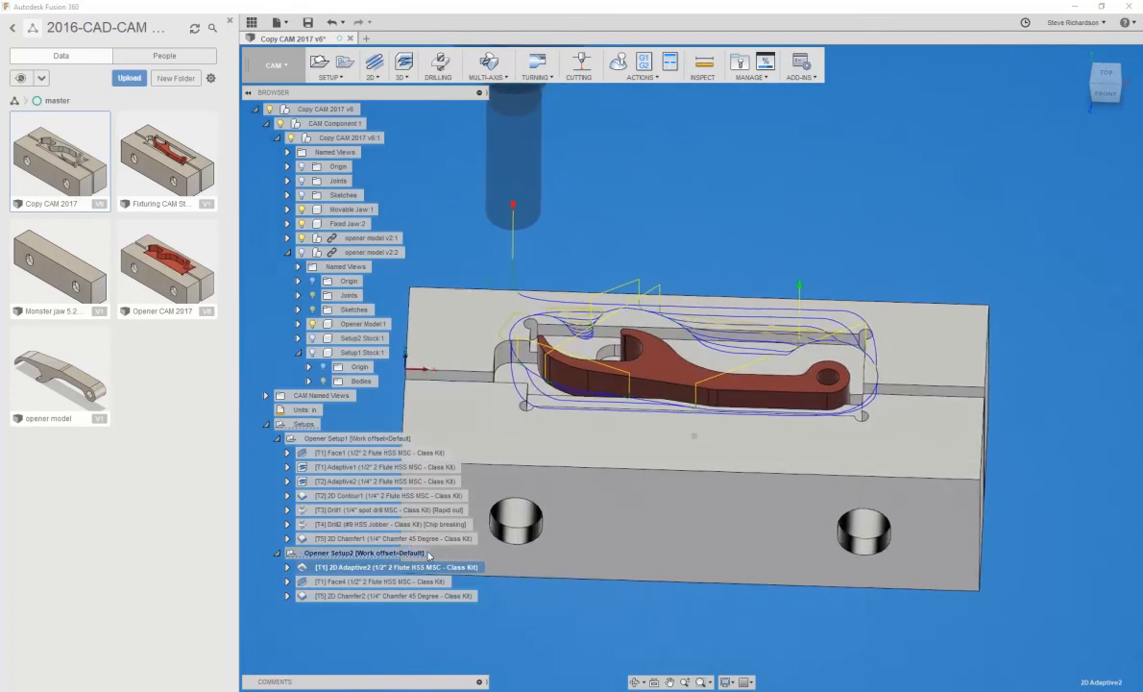
Open 2D Adaptive2 for editing and review its 1/2" flat tool, feeds and speeds, and the pocket contour around the opener
right_click(401, 572)
left_click(419, 426)
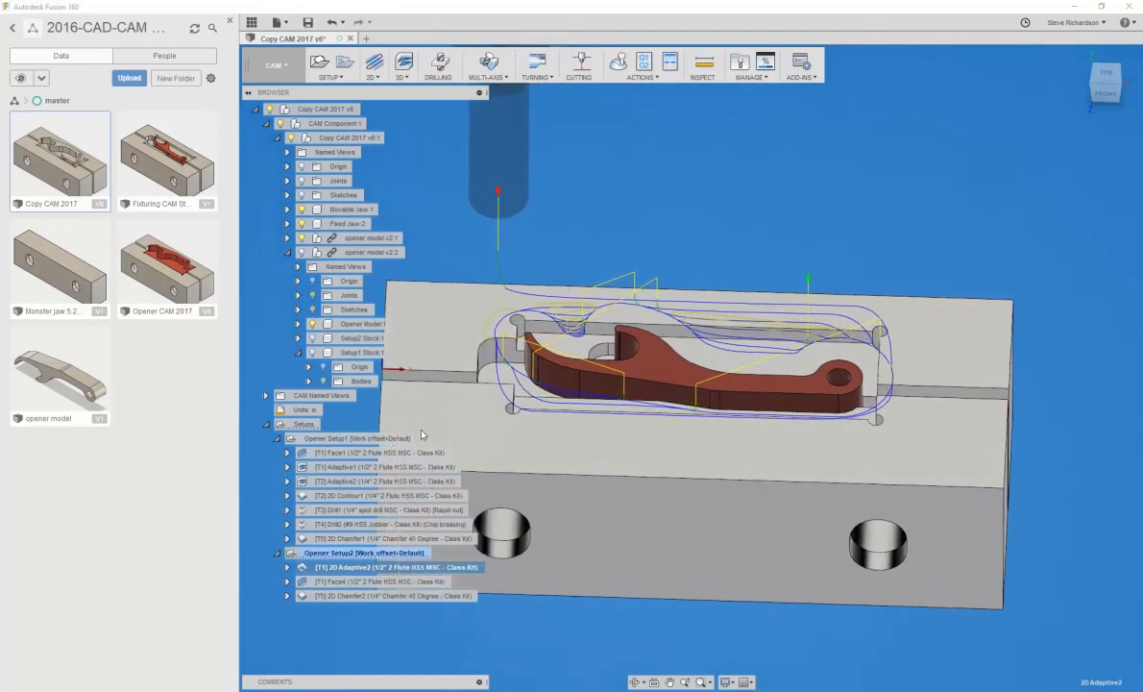
left_click_drag(777, 224, 886, 165)
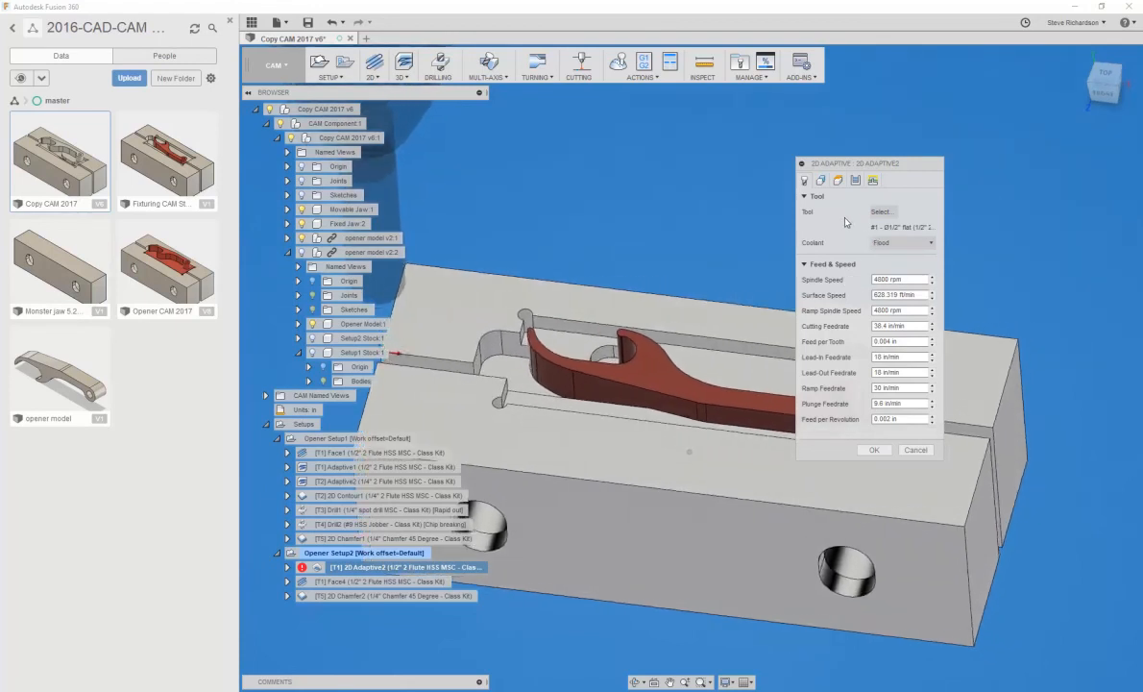
left_click(822, 181)
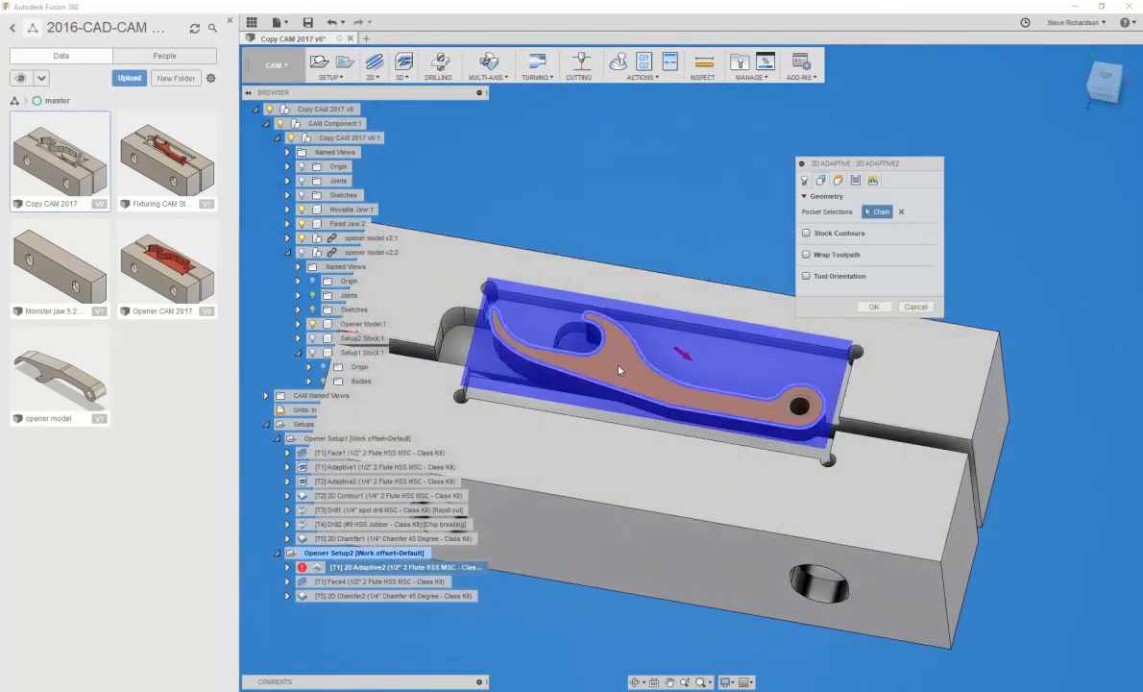
left_click(593, 388)
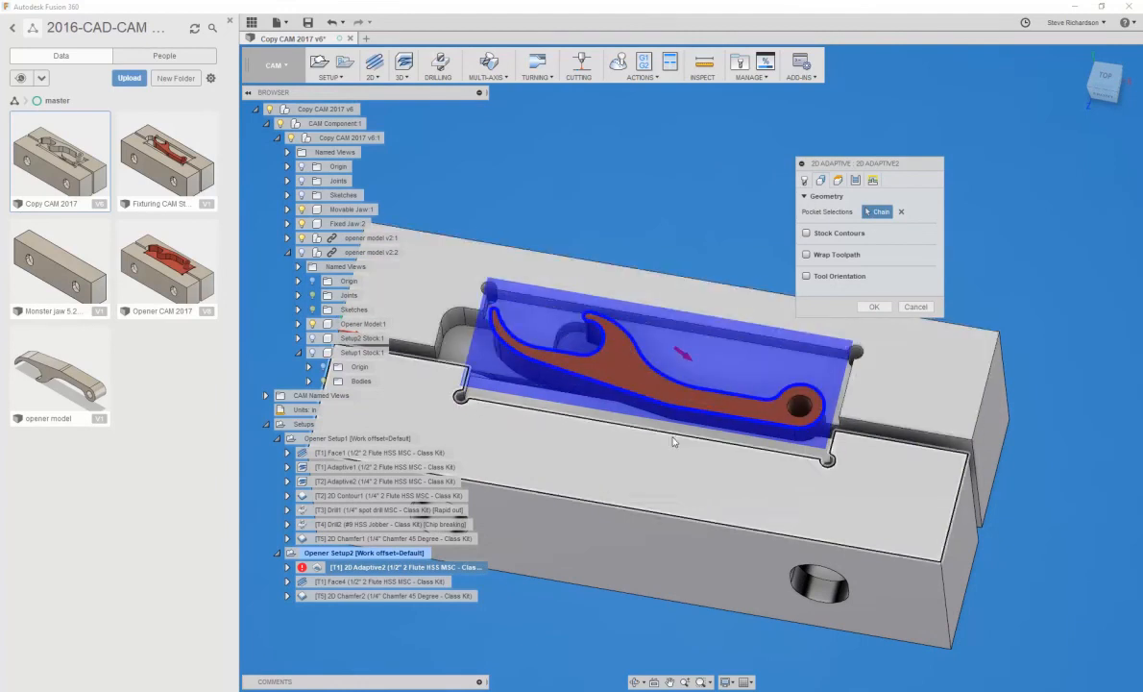
scroll(705, 329, "down", 1)
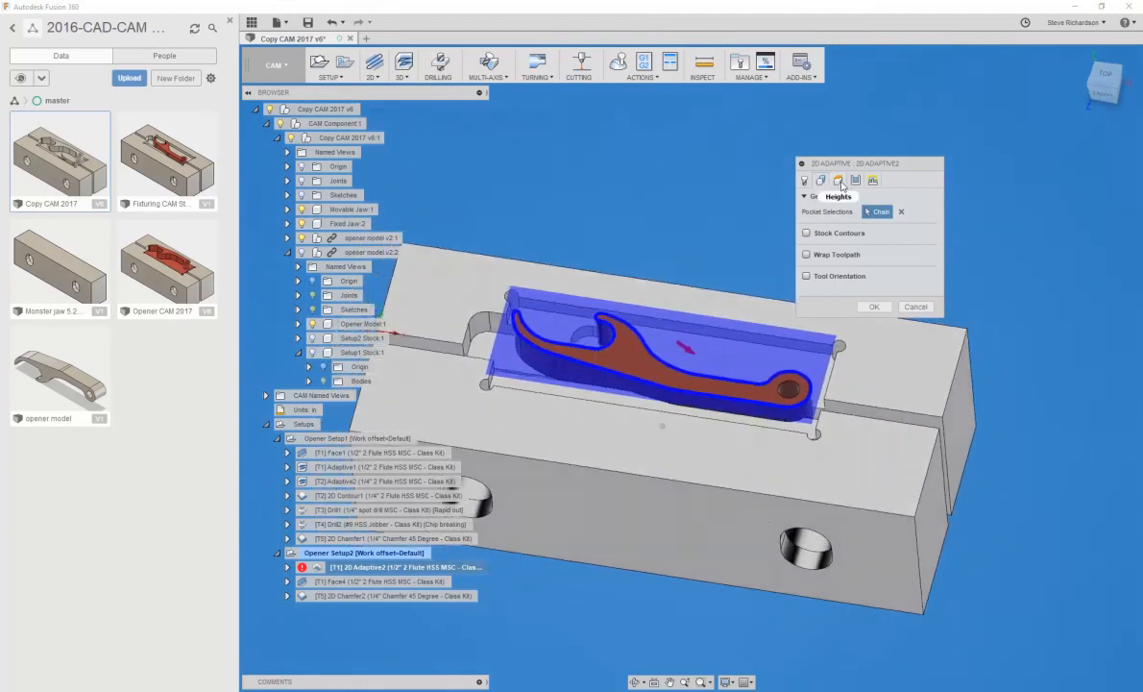
Review 2D Adaptive2's clearance, retract, top and bottom heights, its passes settings, and its linking and ramp settings
left_click(837, 181)
middle_click_drag(663, 202, 636, 351, "shift")
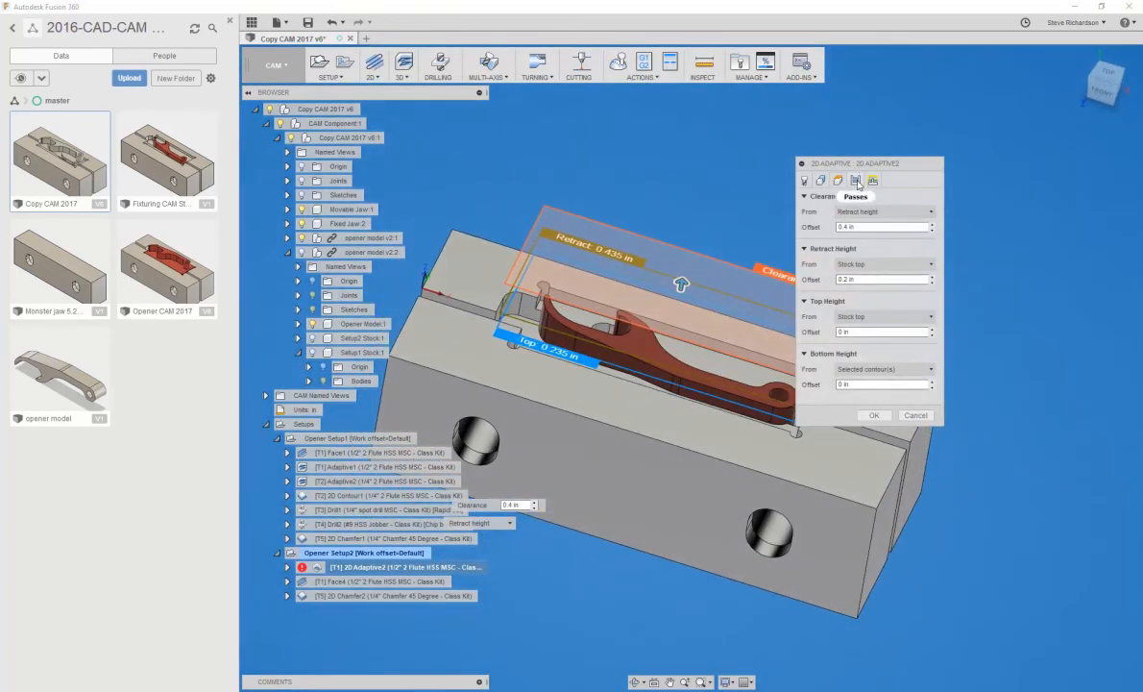
left_click(856, 181)
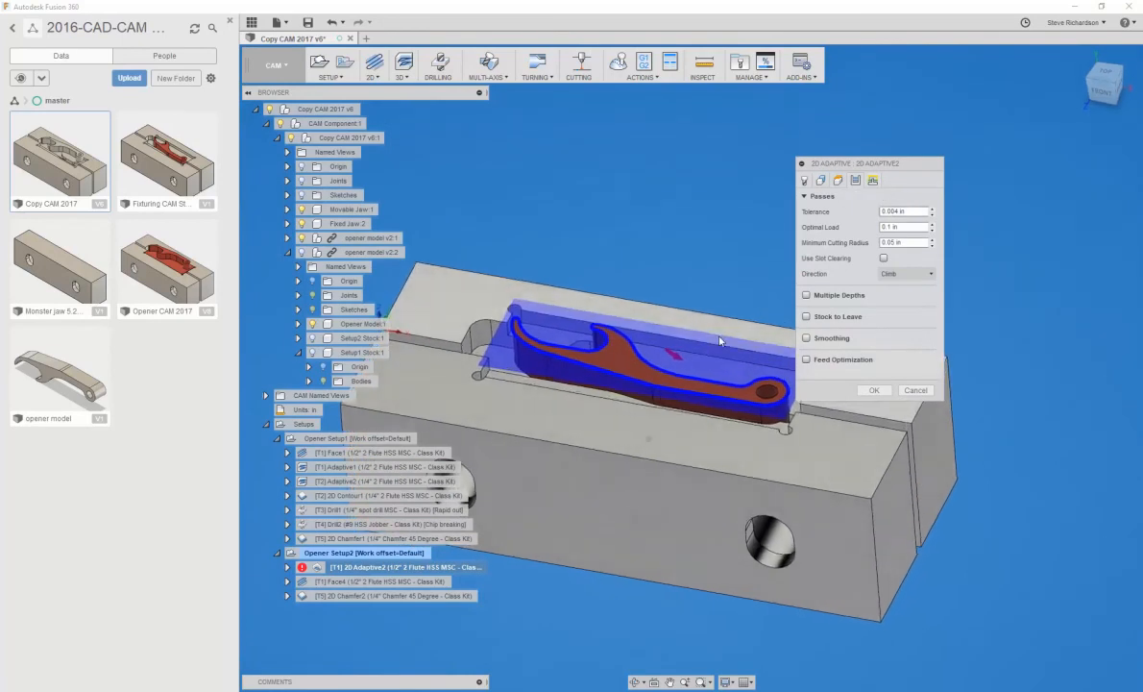
left_click(873, 182)
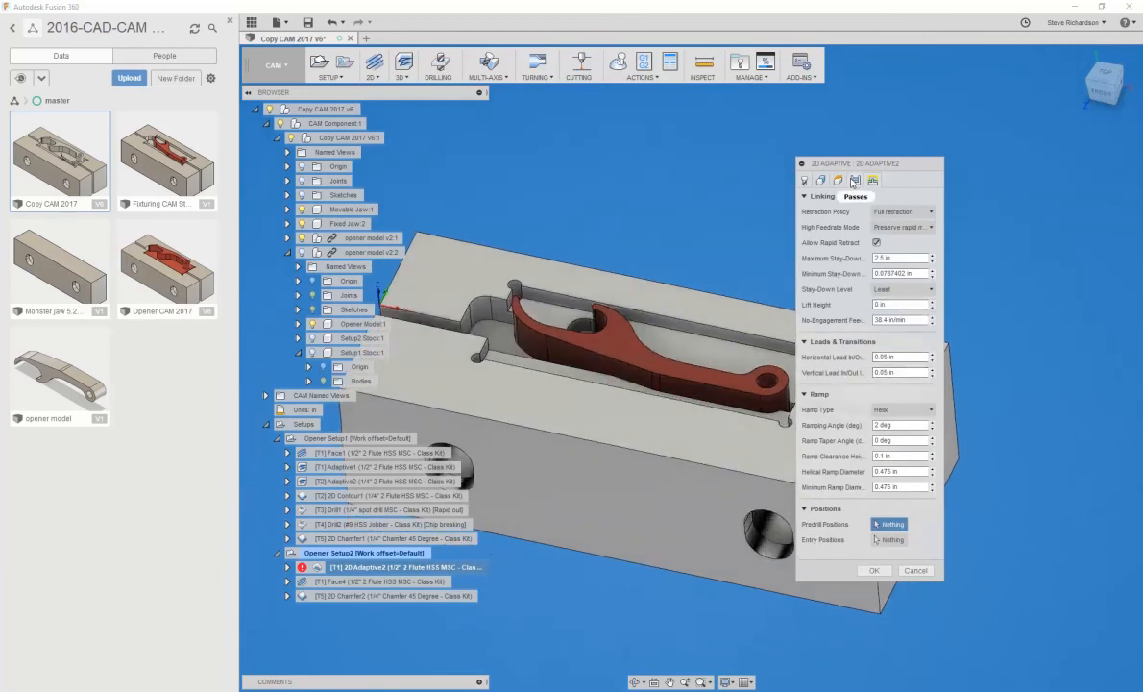
Recheck 2D Adaptive2's passes, such as optimal load and minimum cutting radius, and its linking and ramp settings, and close it without changes
left_click(854, 181)
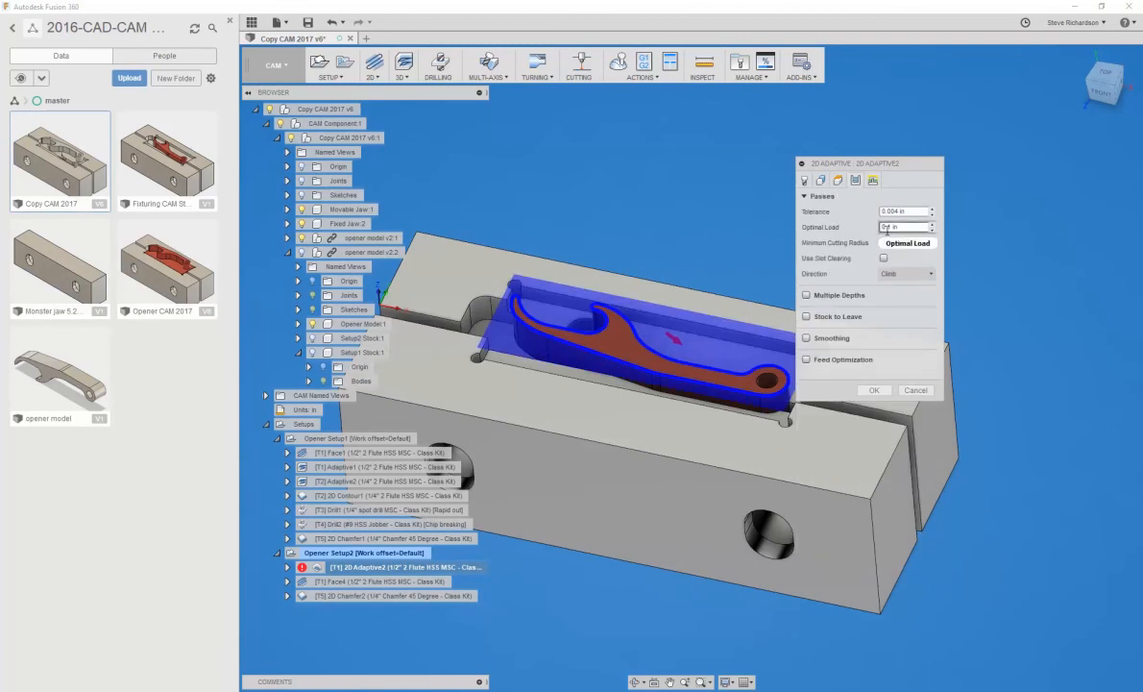
mouse_move(893, 230)
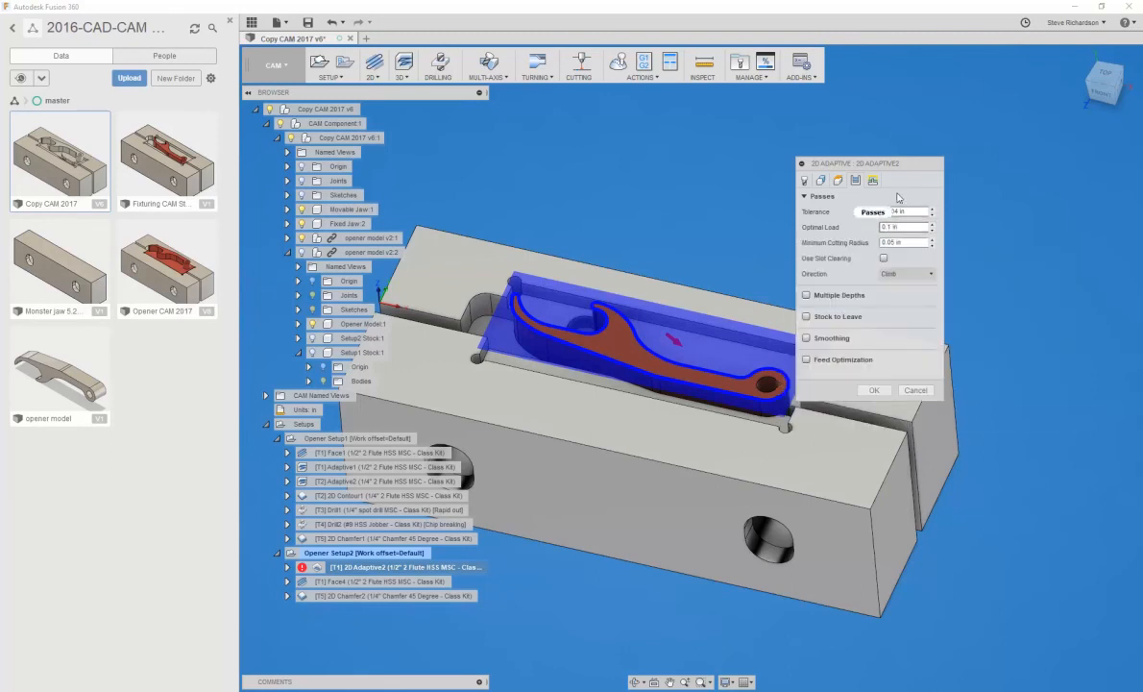
left_click(873, 181)
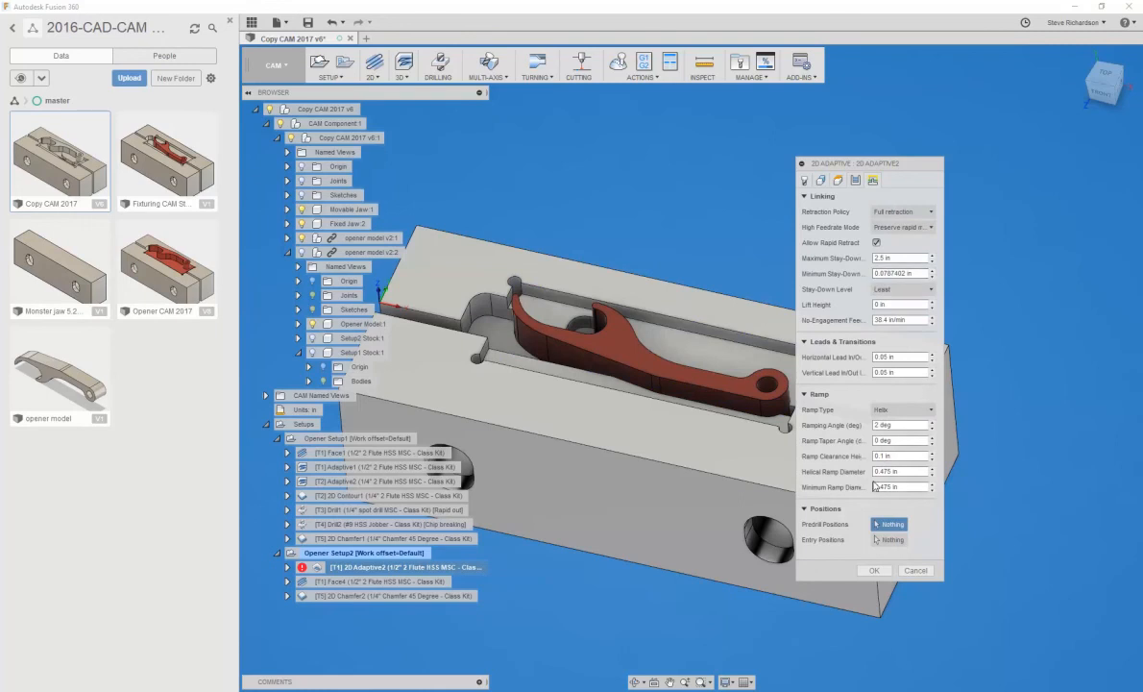
left_click(855, 180)
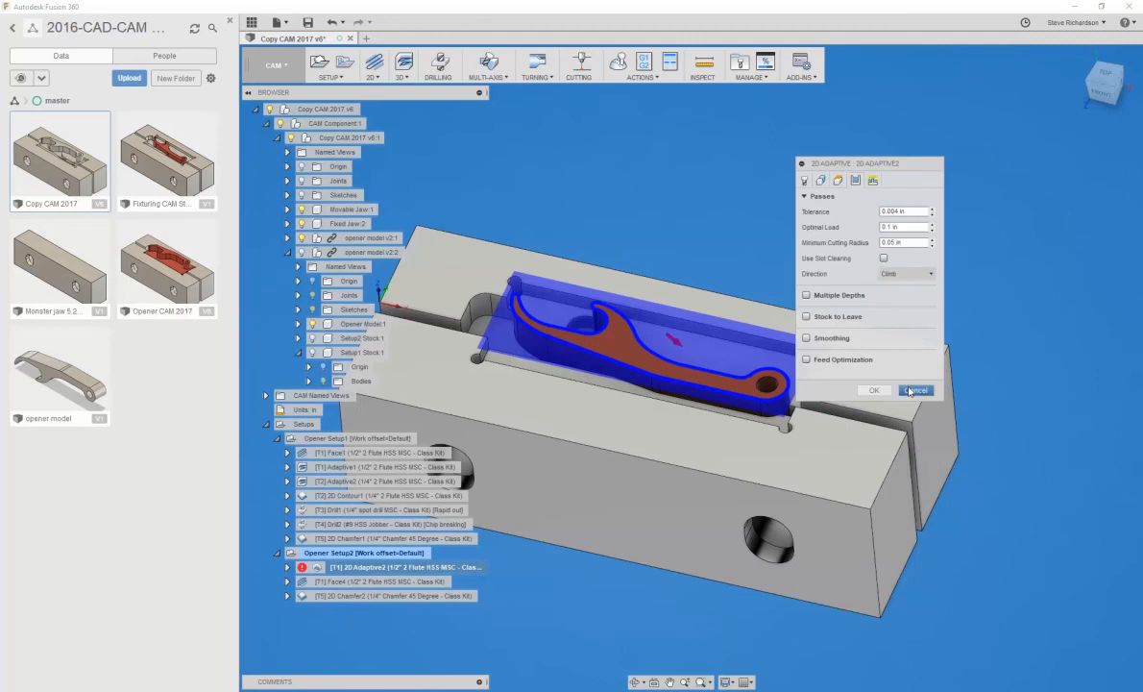
left_click(915, 390)
Open Face4 in Opener Setup2 for editing and review its 1/2" flat tool, feeds and speeds, and stock contour around the opener
left_click(363, 581)
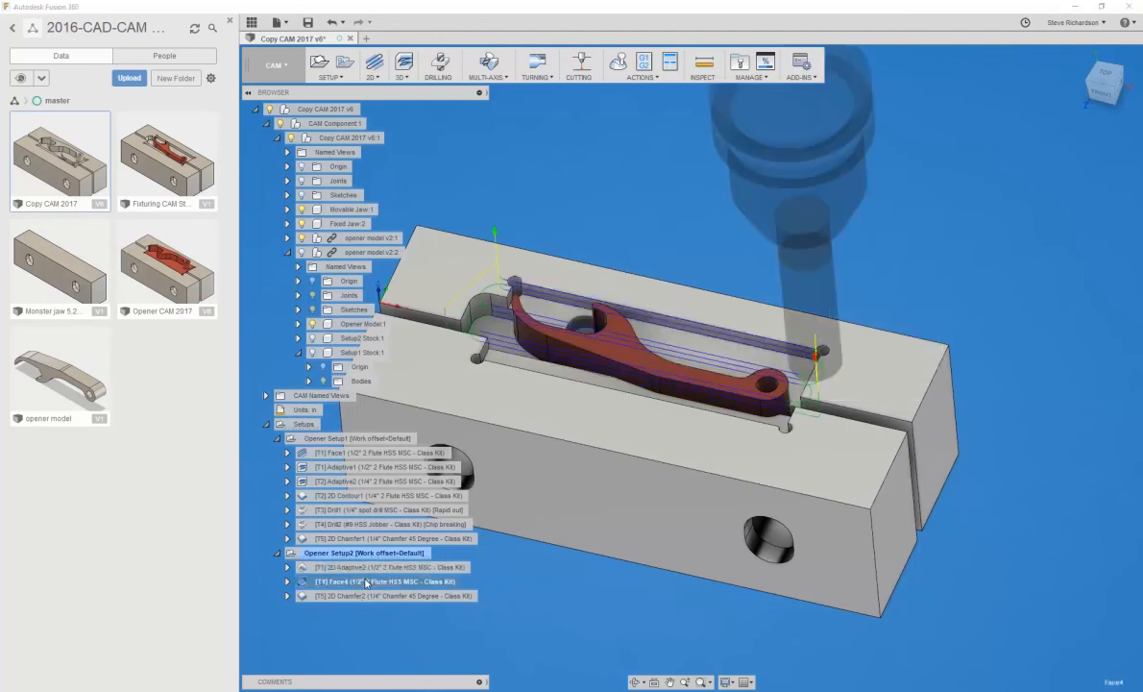
right_click(366, 582)
left_click(410, 428)
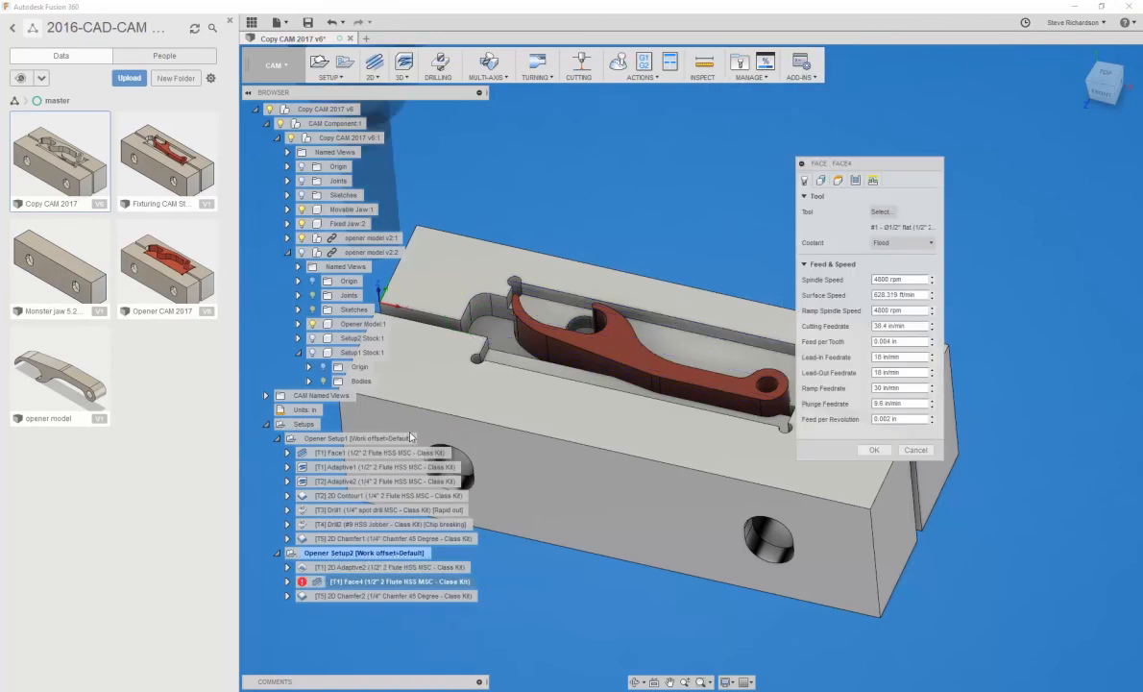
middle_click_drag(730, 317, 523, 376, "shift")
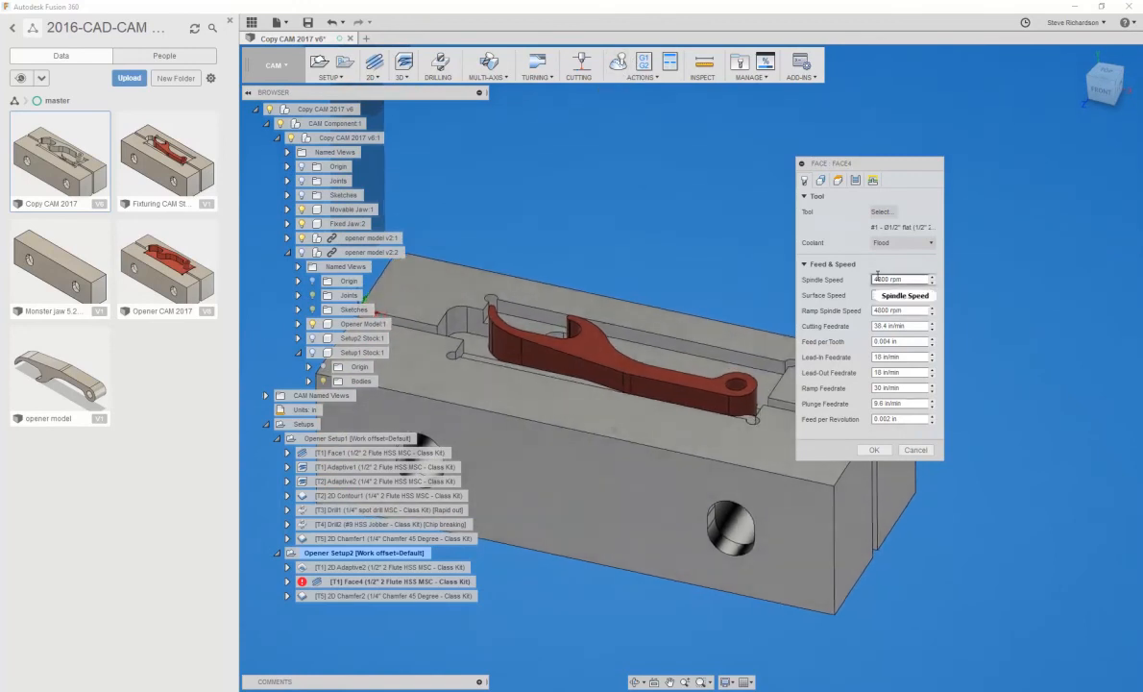
left_click(822, 182)
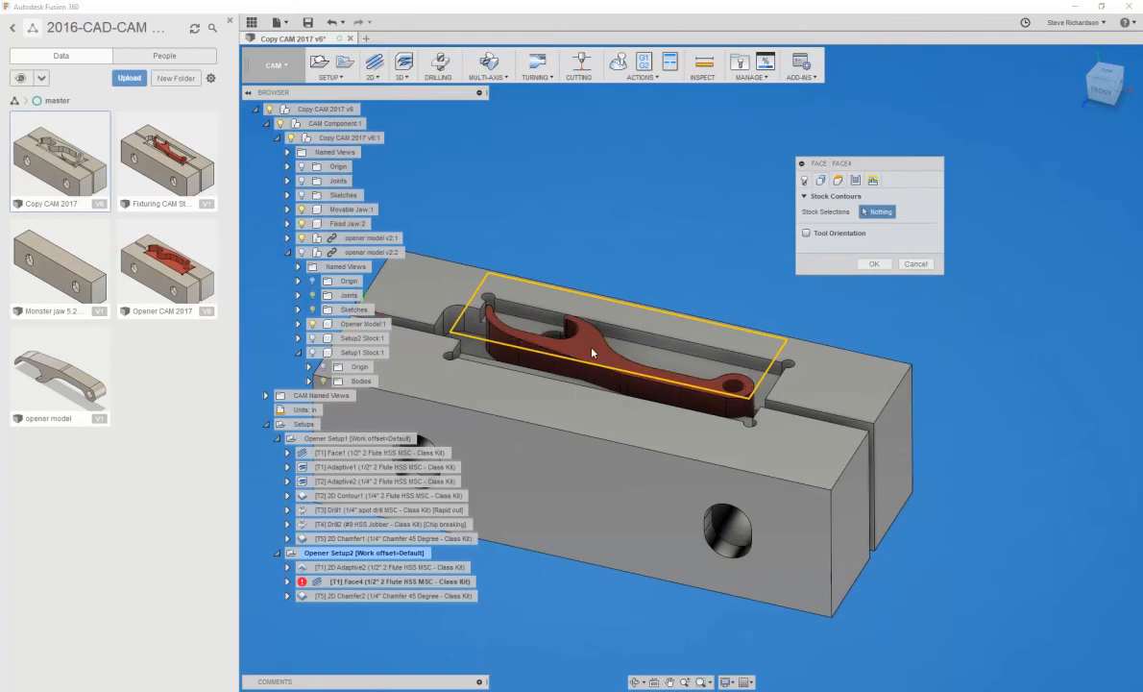
Review Face4's heights, its passes with multiple depths and finishing step, and its linking settings, and close it without changes
left_click(836, 181)
left_click(853, 182)
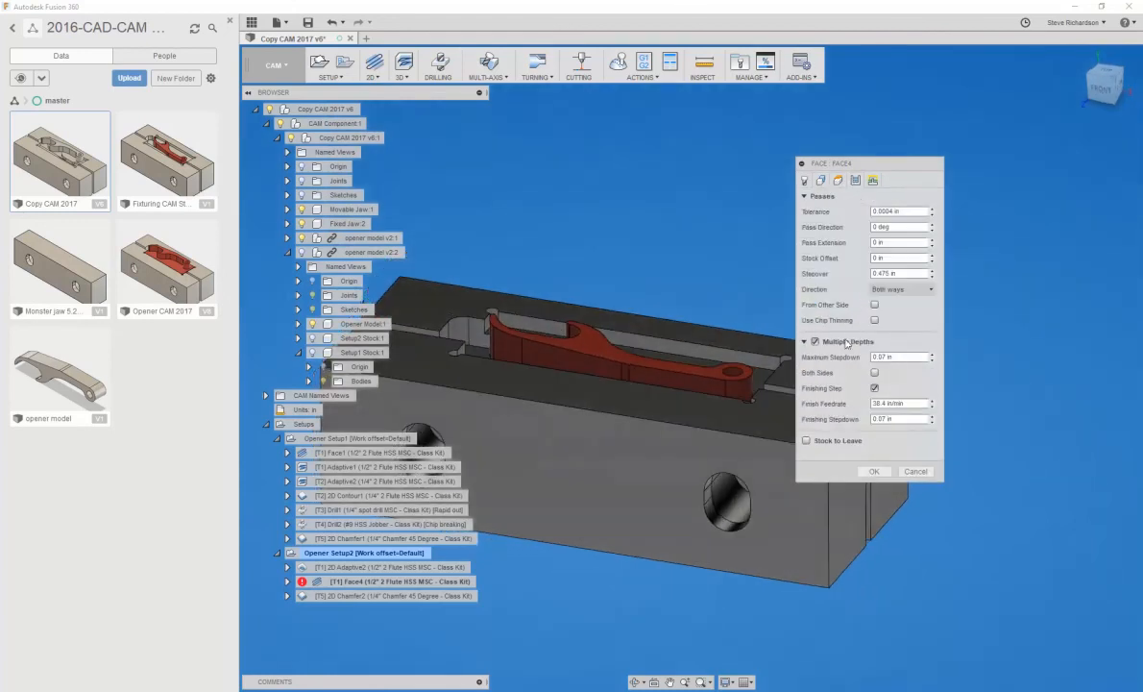
mouse_move(857, 347)
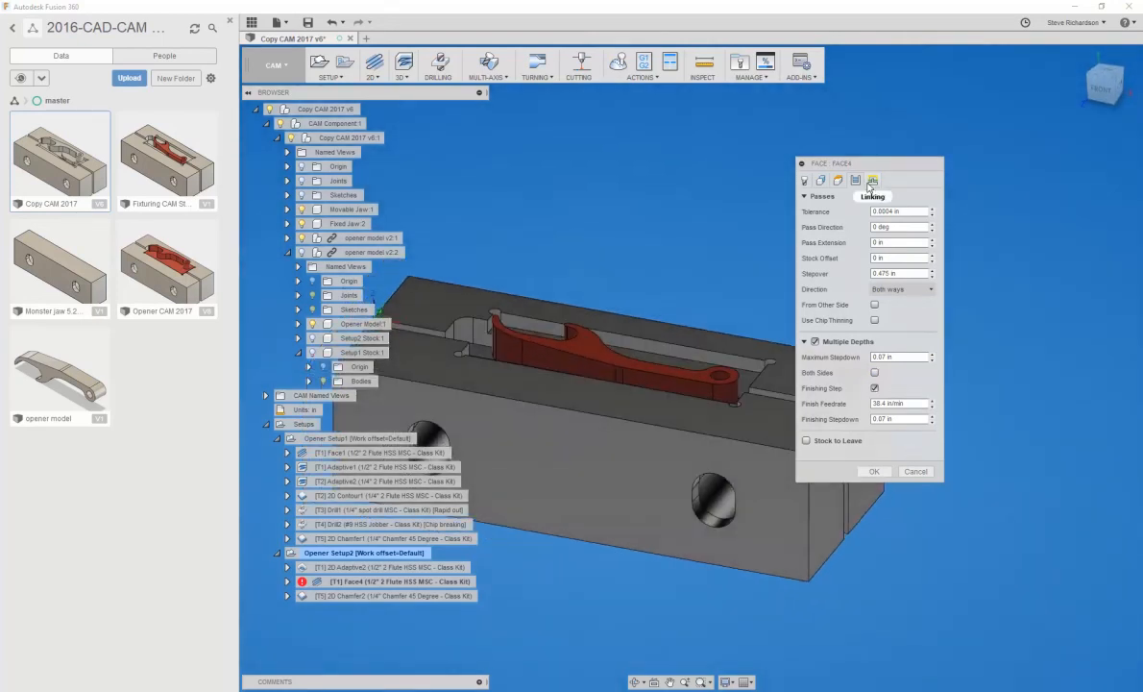
left_click(872, 182)
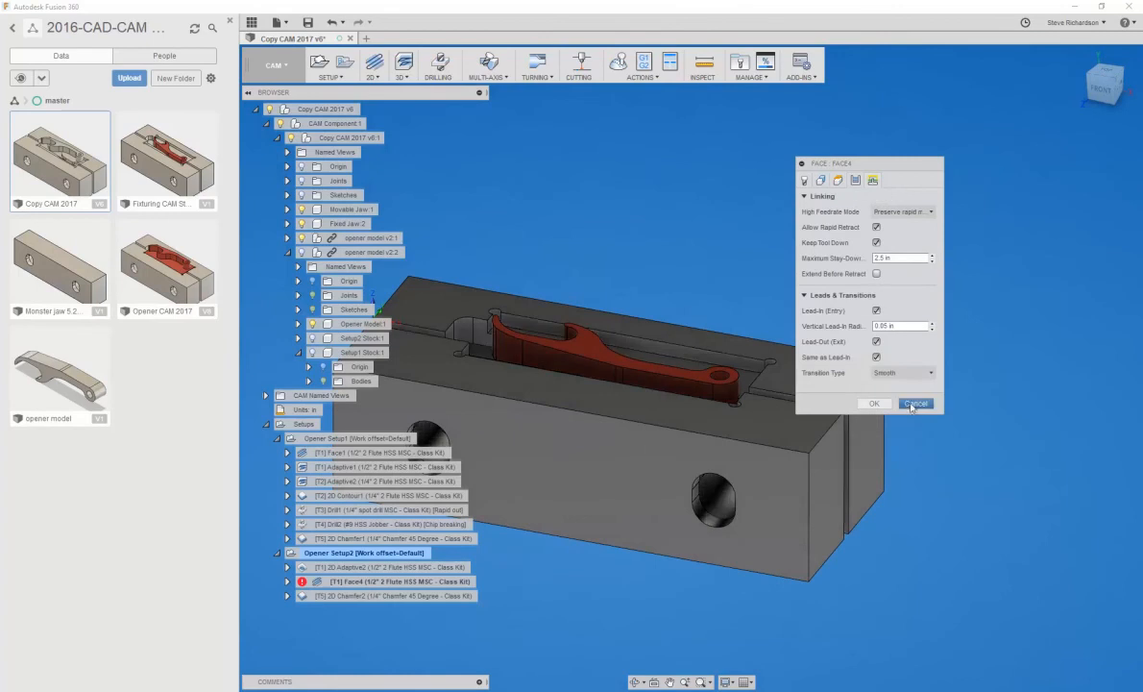
left_click(913, 403)
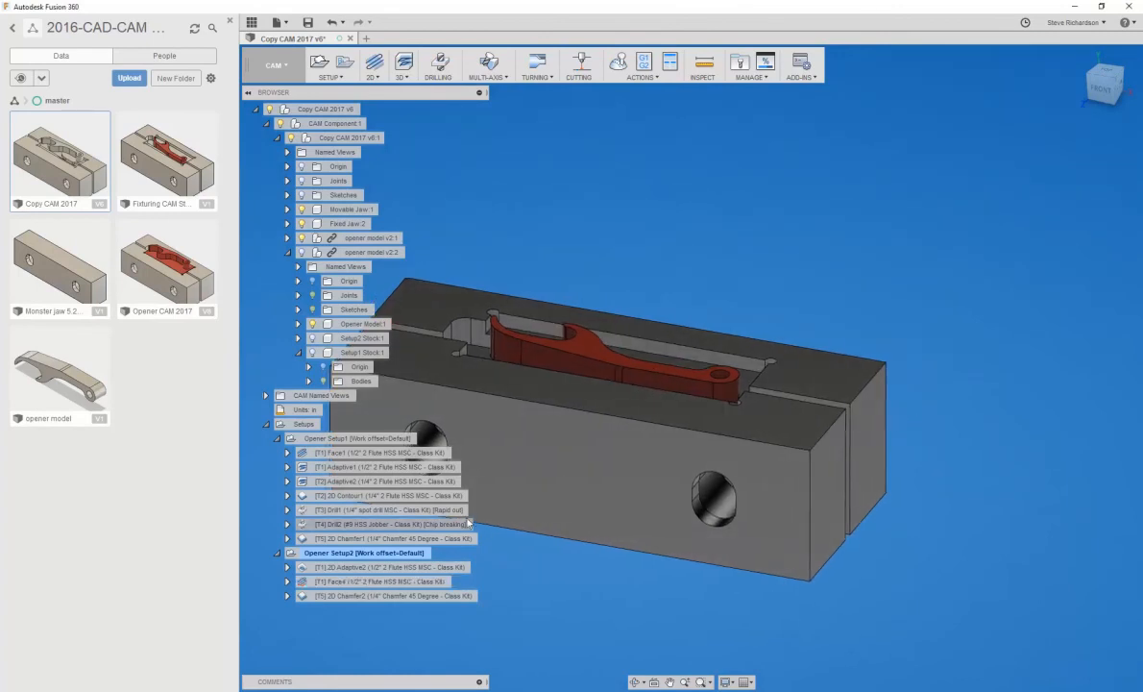
Compare the toolpaths of Face4 and 2D Adaptive2 around the flipped opener in the soft jaws
left_click(379, 581)
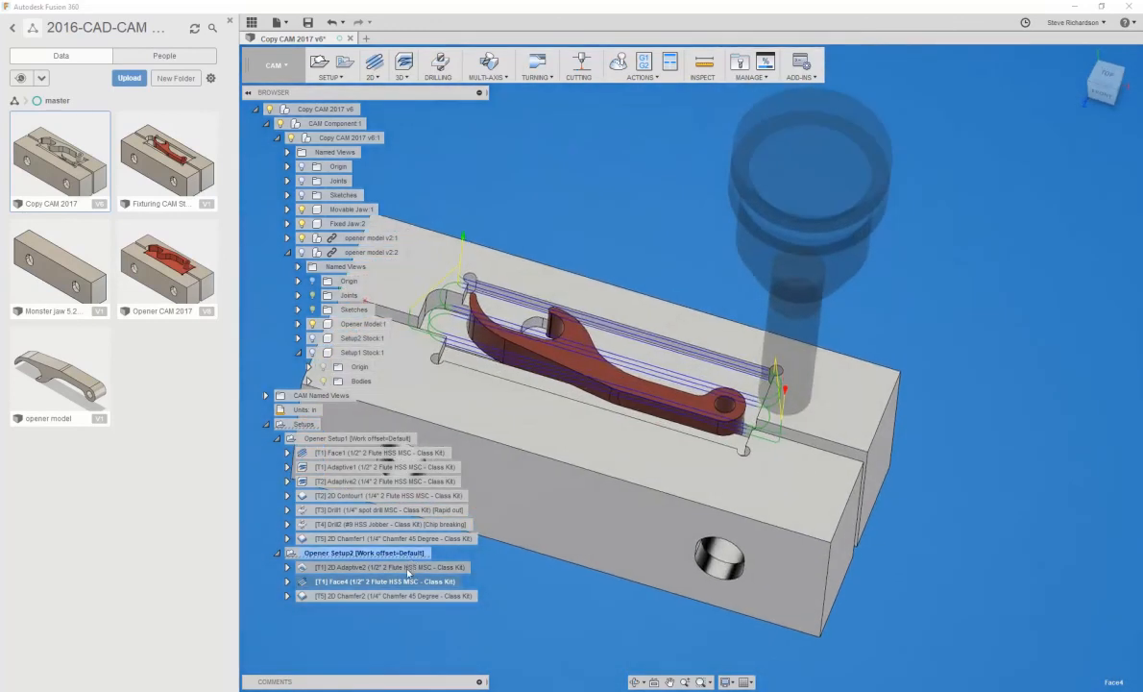
left_click(408, 569)
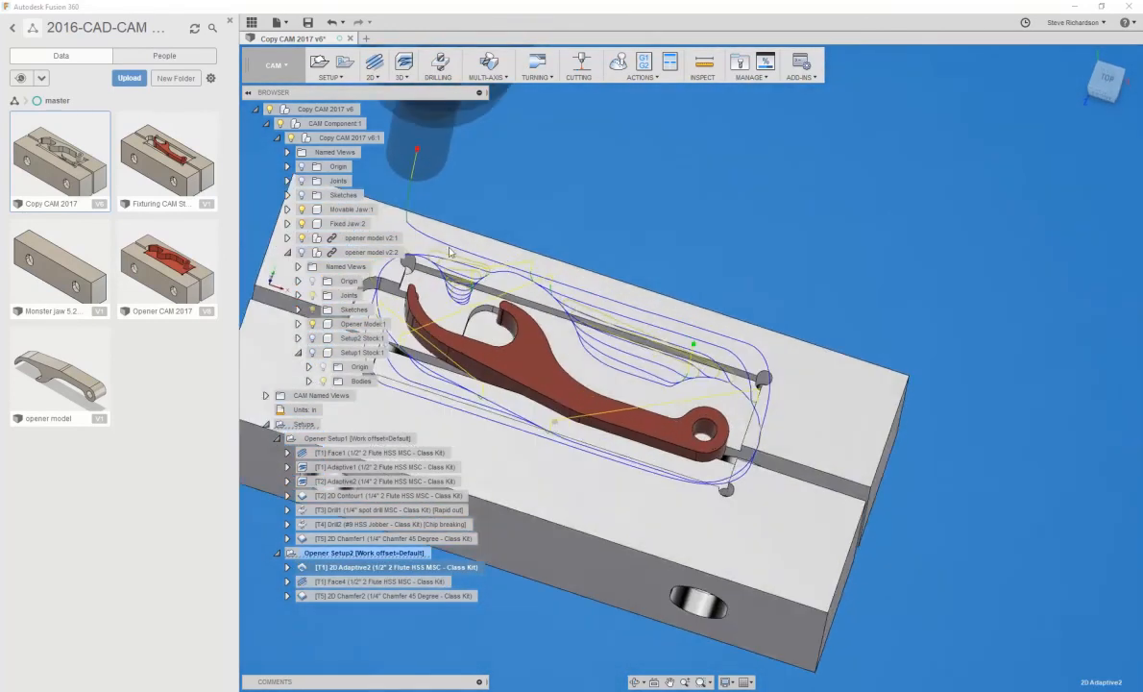
left_click(384, 581)
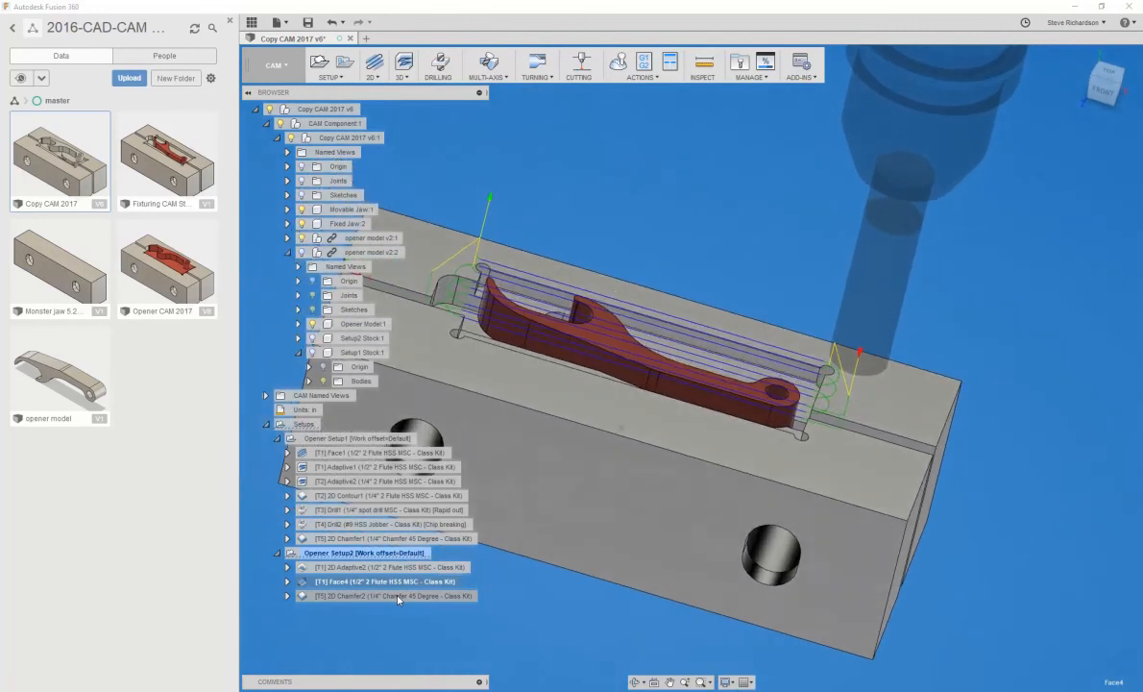
Examine 2D Chamfer2's toolpath, open the operation for editing, and review its 1/4" 45-degree chamfer tool, feeds and contour chains
left_click(394, 597)
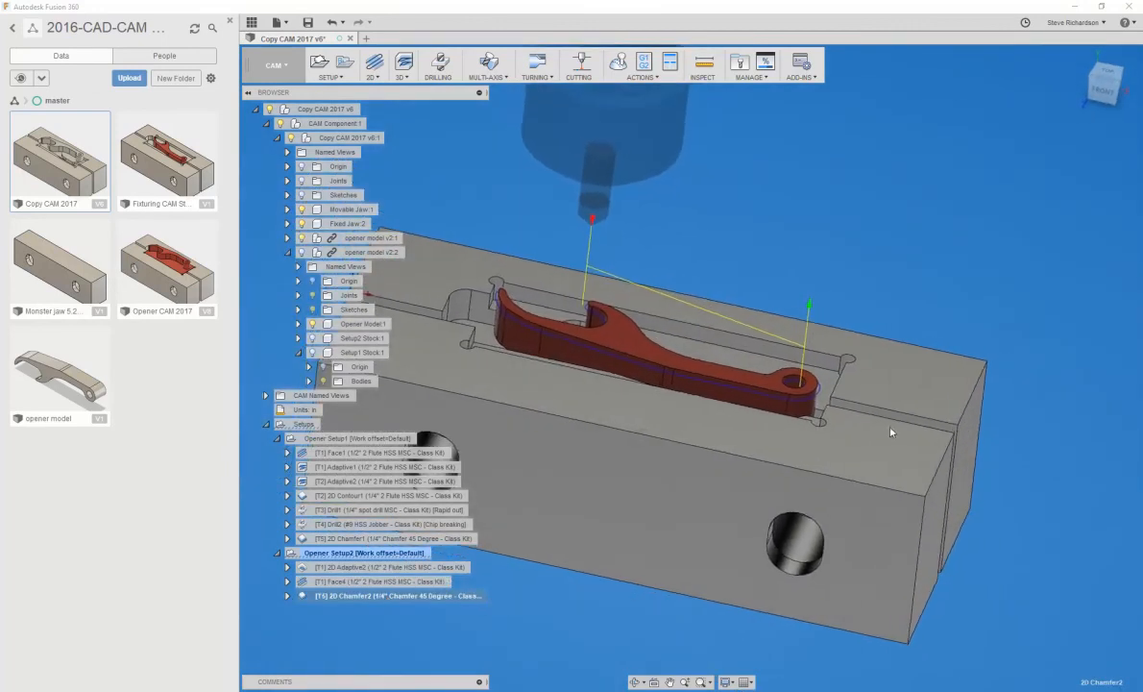
right_click(438, 603)
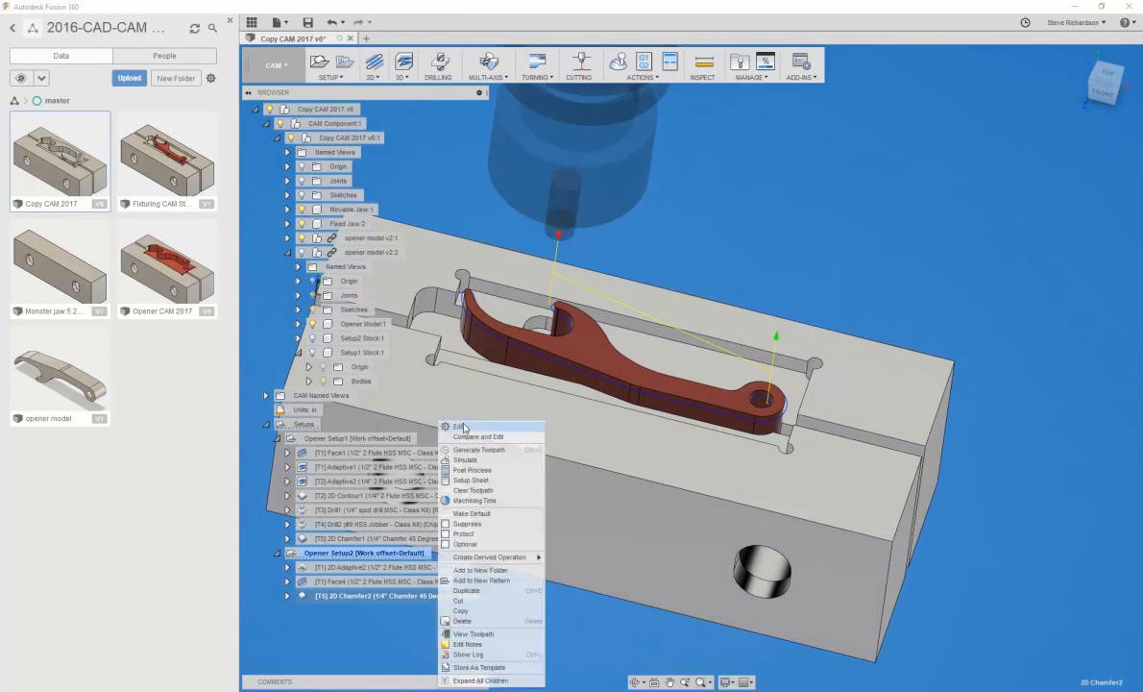
left_click(440, 396)
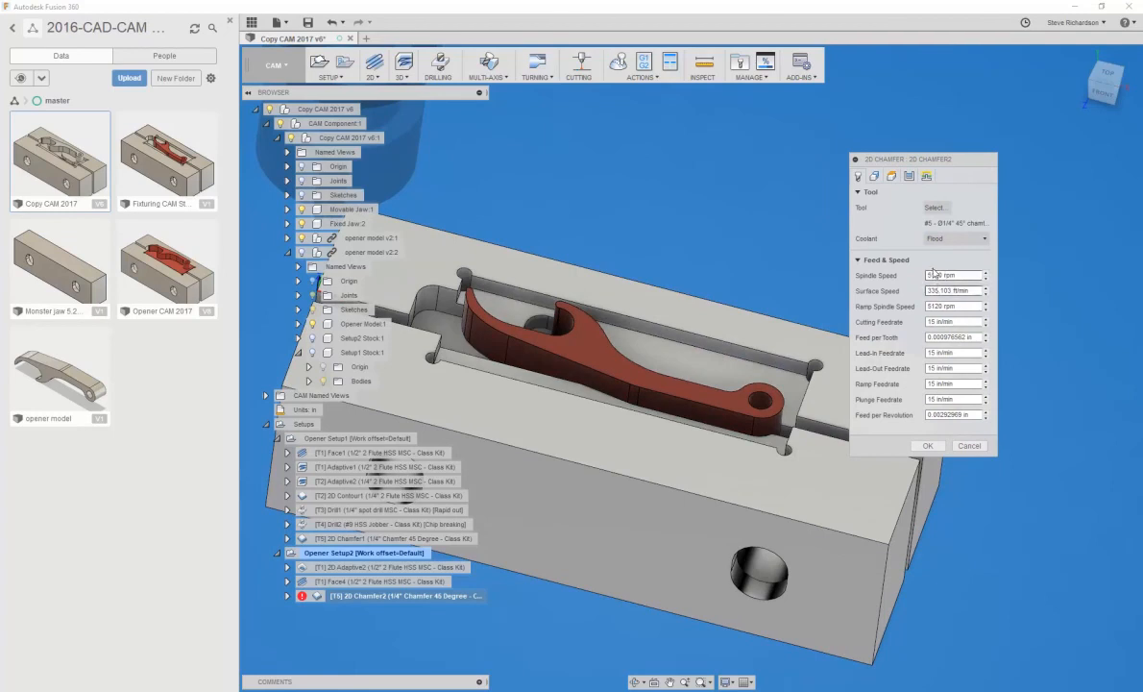
left_click(875, 178)
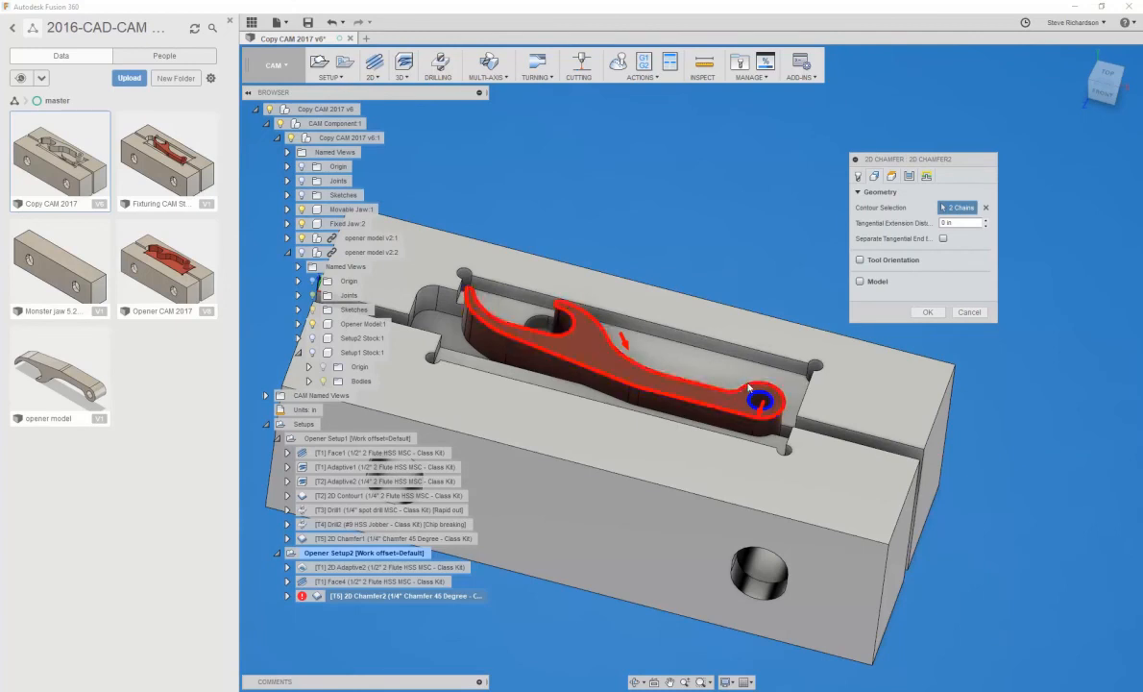
Review 2D Chamfer2's heights, chamfer width, tip offset and clearance, and its linking and lead-in settings, and close the operation
left_click(891, 177)
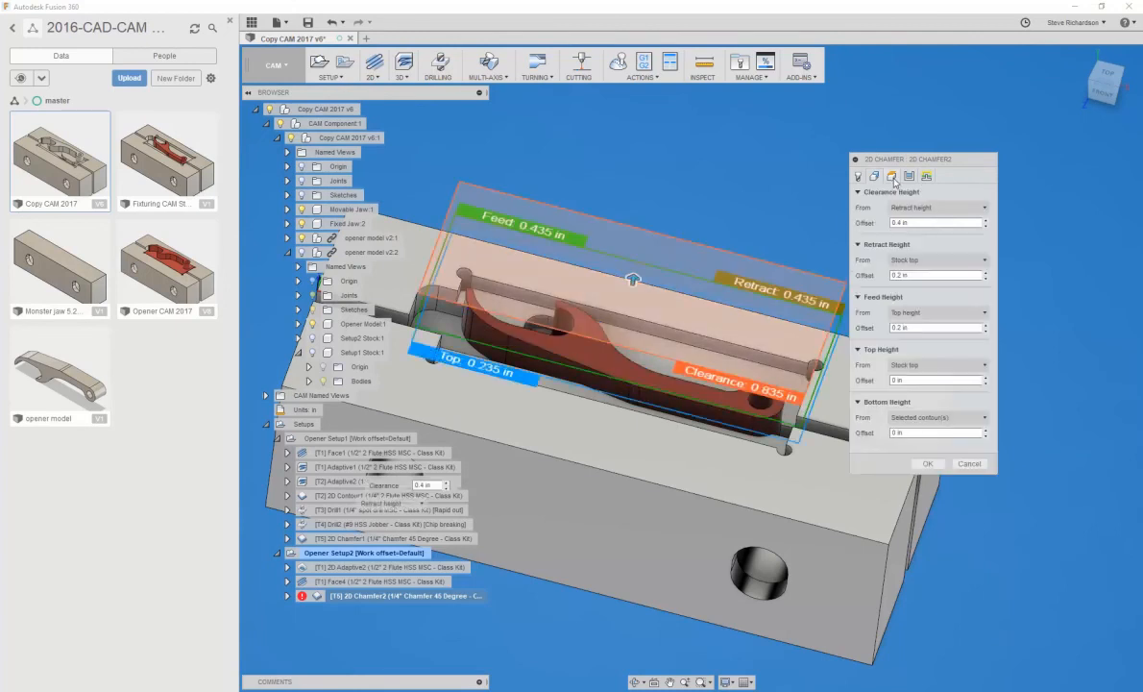
left_click(909, 178)
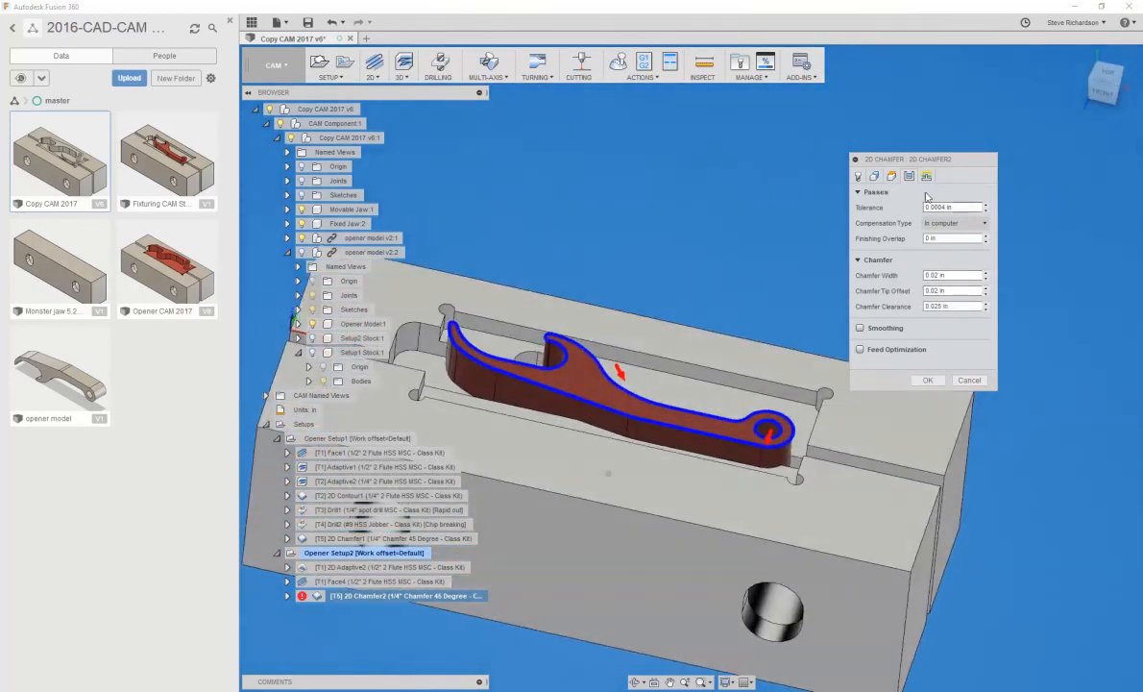
left_click(926, 177)
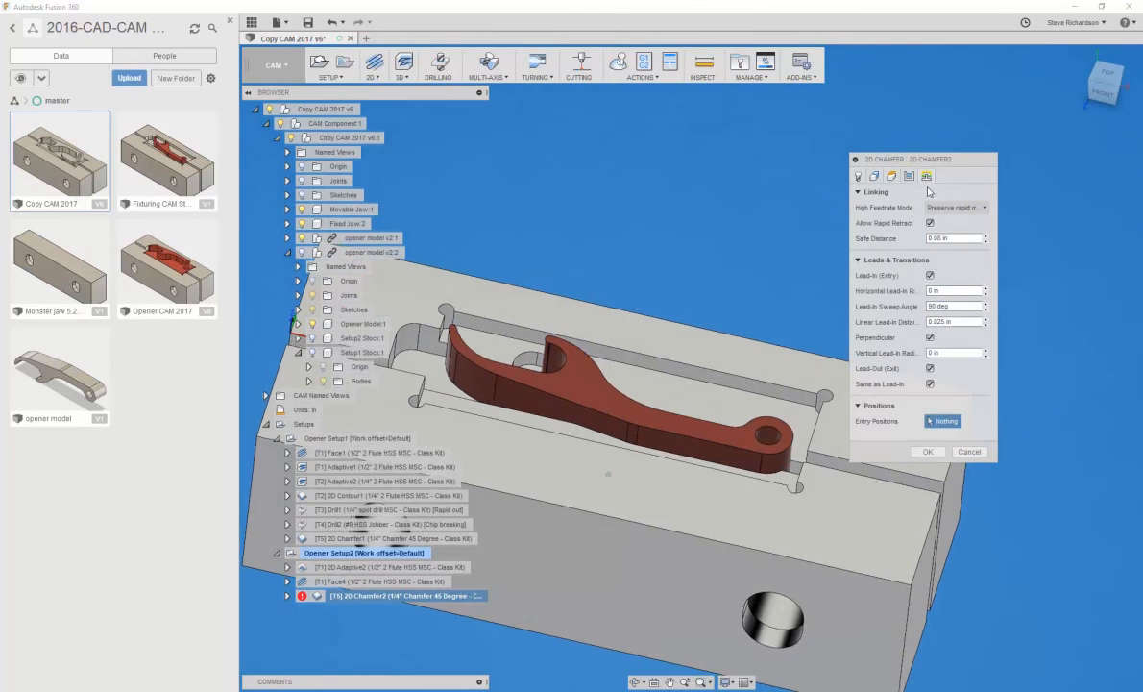
left_click(939, 452)
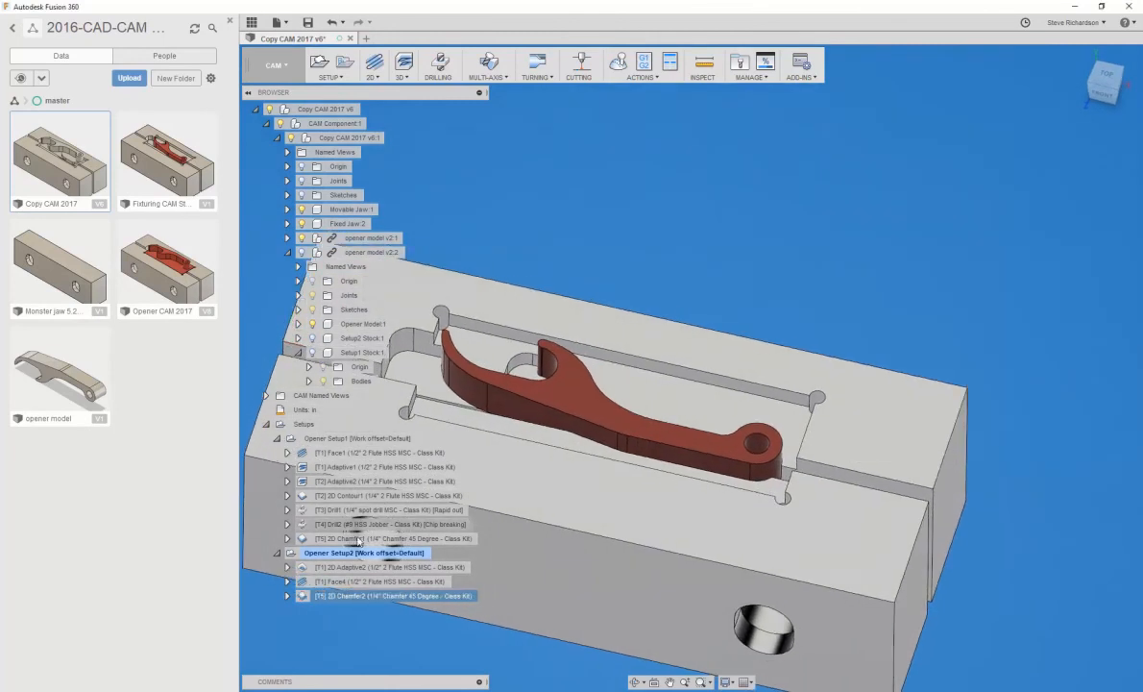
Simulate Opener Setup2's machining, examine the cut opener's faced top and chamfered edges in the jaws, and close the simulation
left_click(618, 62)
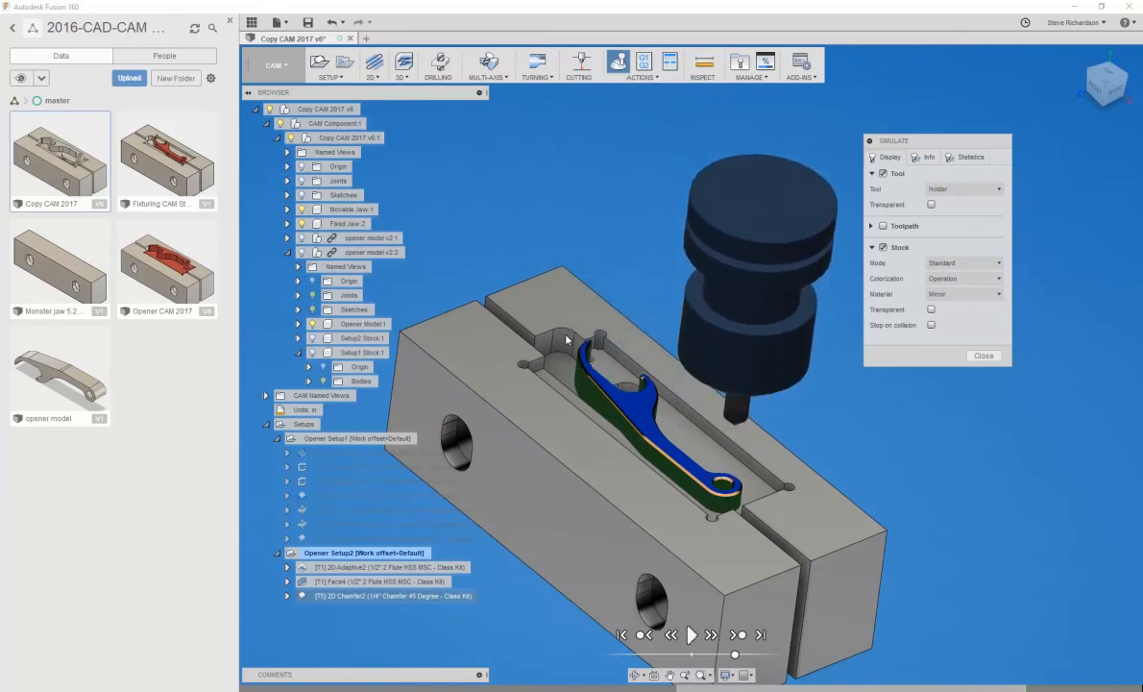
scroll(567, 339, "up", 3)
middle_click_drag(567, 339, 416, 347, "shift")
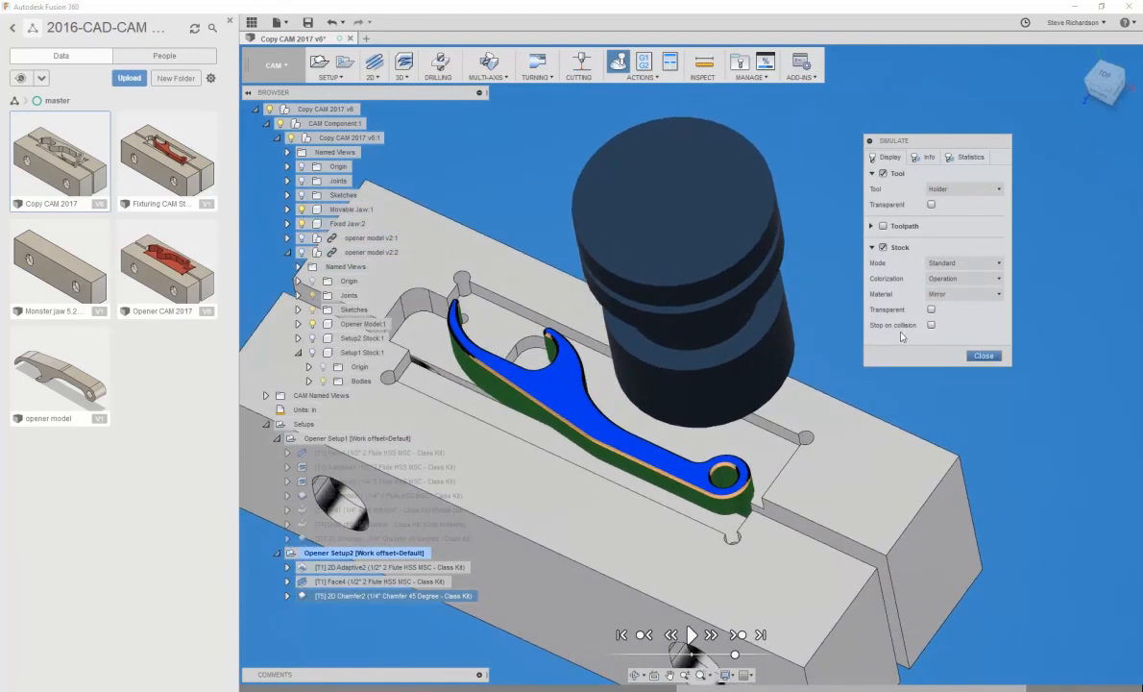
left_click(984, 356)
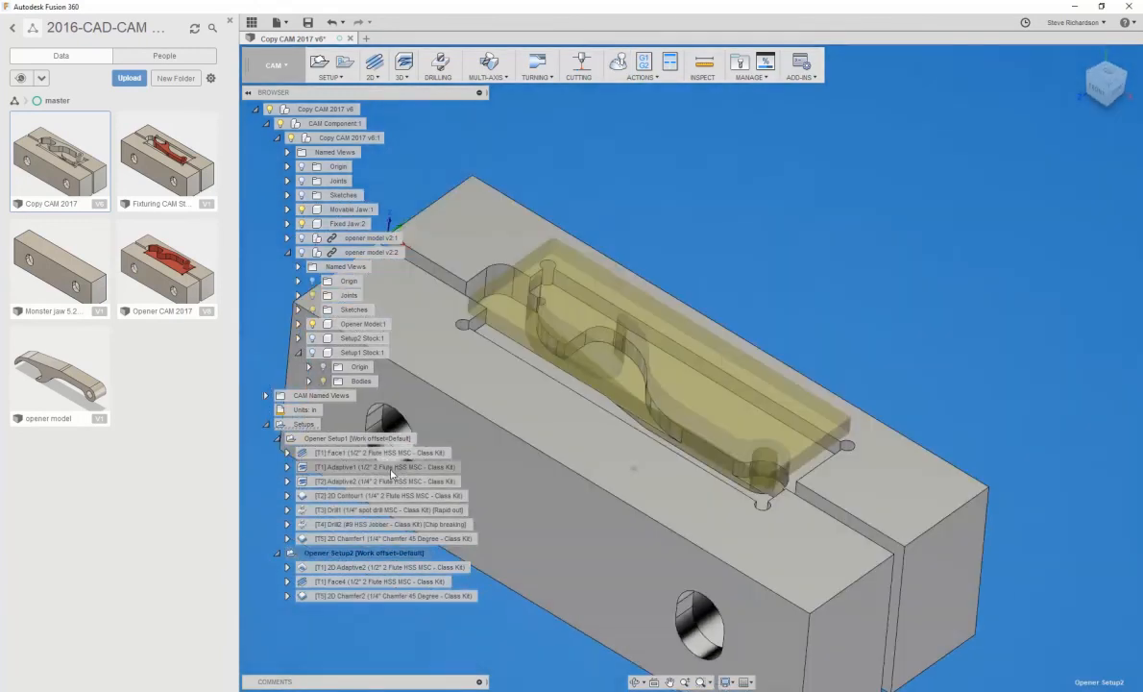